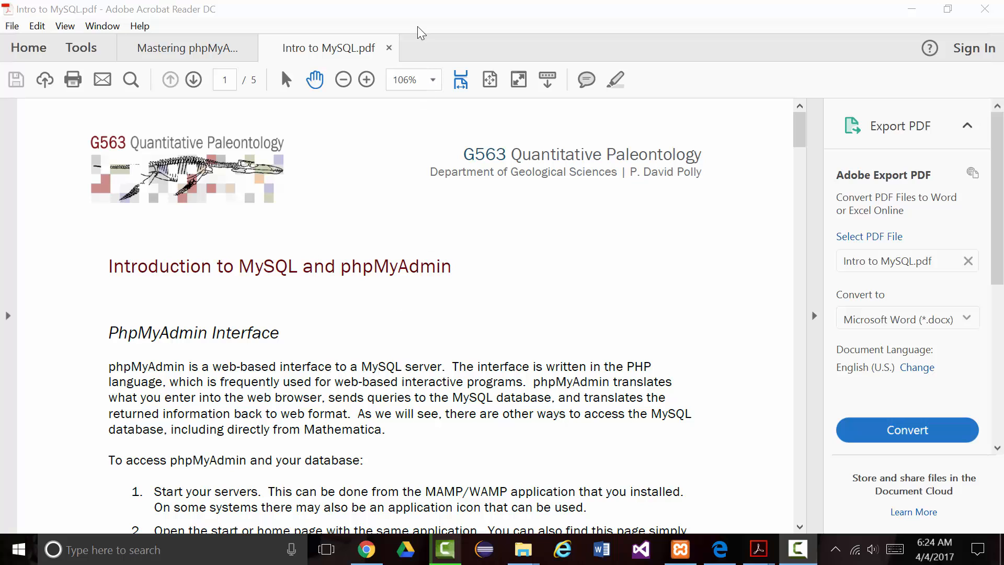
# Glance at the Mastering phpMyAdmin PDF, return to Intro to MySQL, and open a blank Notepad window placed below its heading.
pyautogui.click(194, 57)
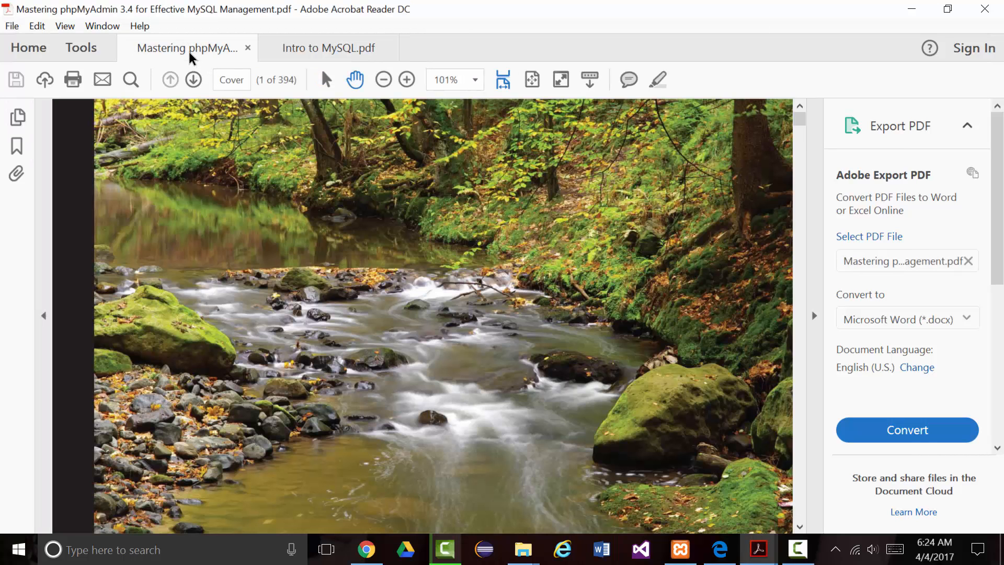
pyautogui.click(287, 46)
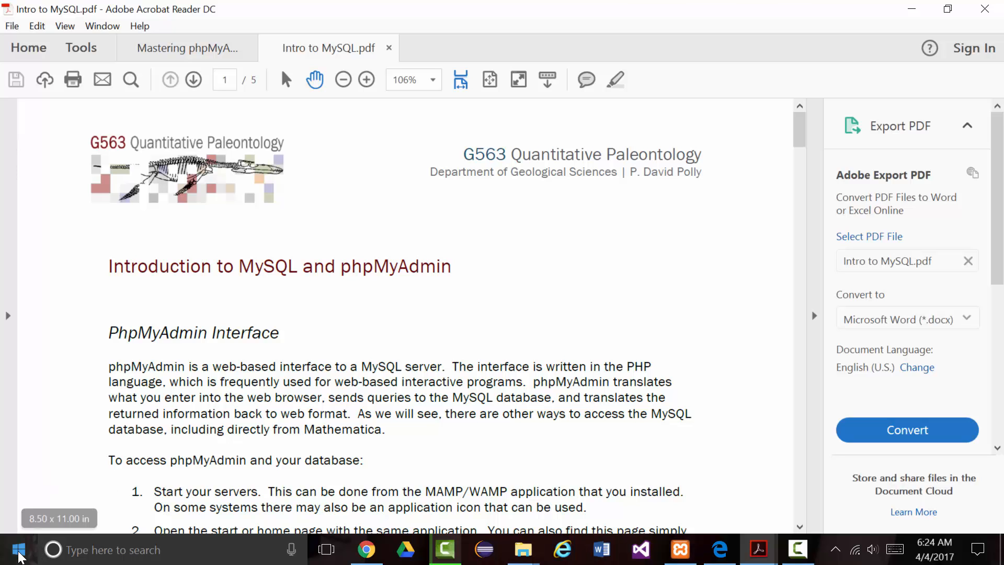
pyautogui.click(19, 549)
pyautogui.click(100, 183)
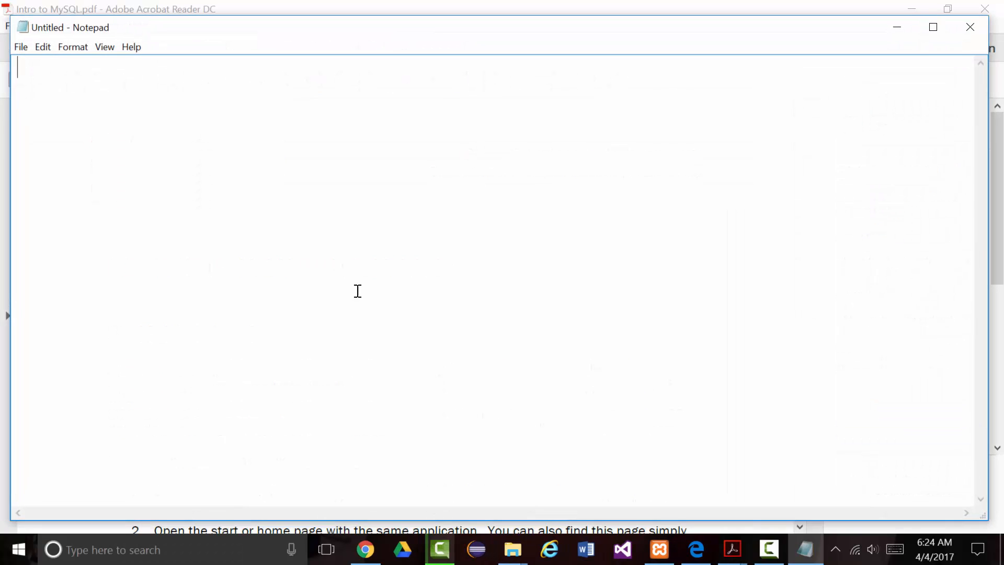
pyautogui.moveTo(383, 40); pyautogui.dragTo(479, 435)
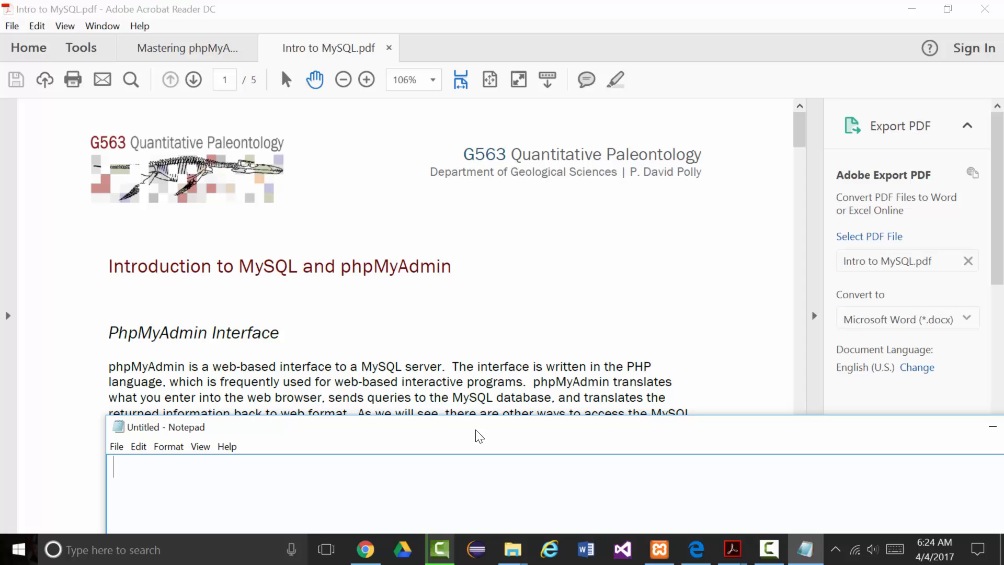
# Write "introduction to mysql and phpmyadmin by" followed by the author's name in the note, and copy the whole line.
pyautogui.write('introduction t')
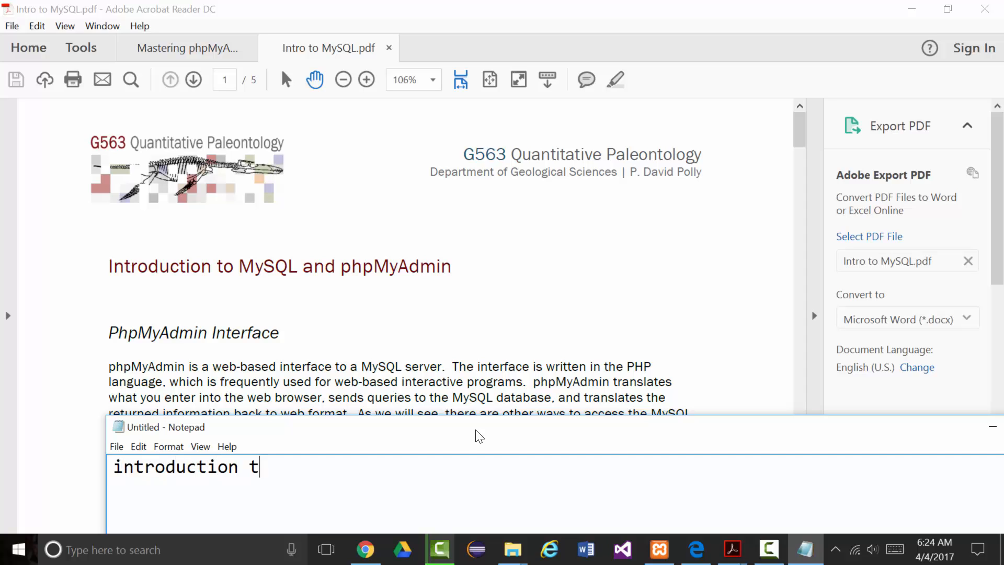
pyautogui.write('o mysql a')
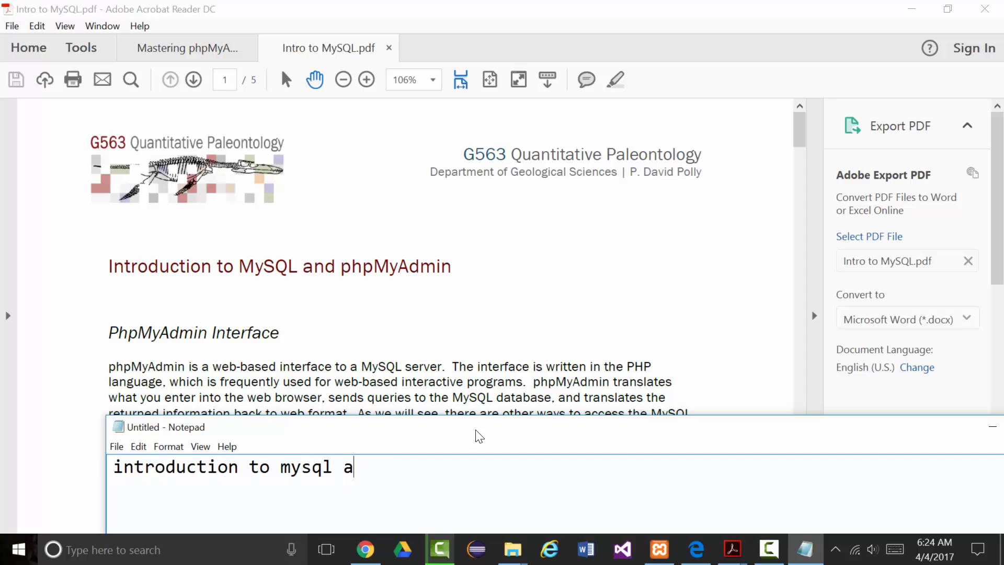
pyautogui.write('nd phop')
pyautogui.press('BackSpace')
pyautogui.press('BackSpace')
pyautogui.write('pmyadmin ')
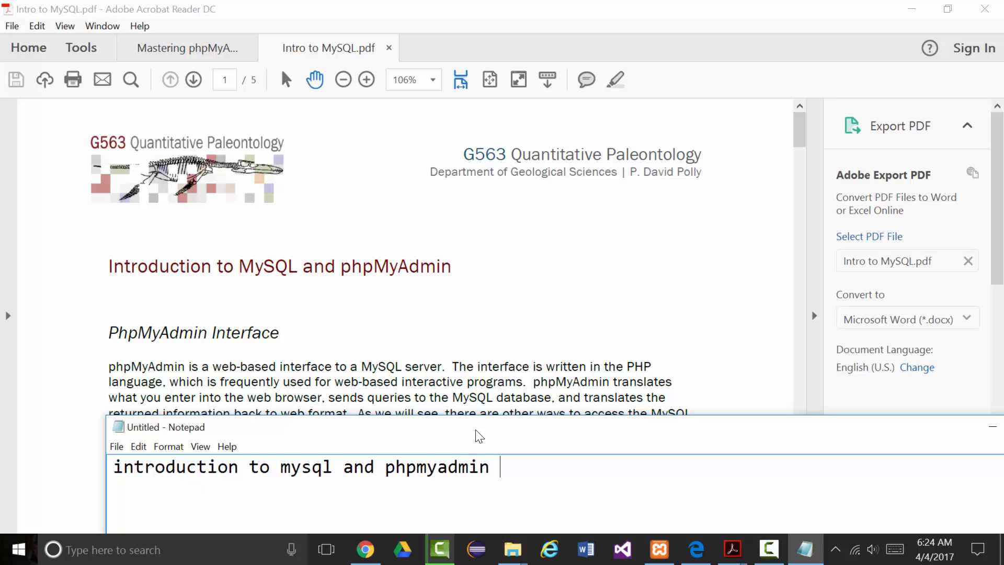
pyautogui.write('by p. dav')
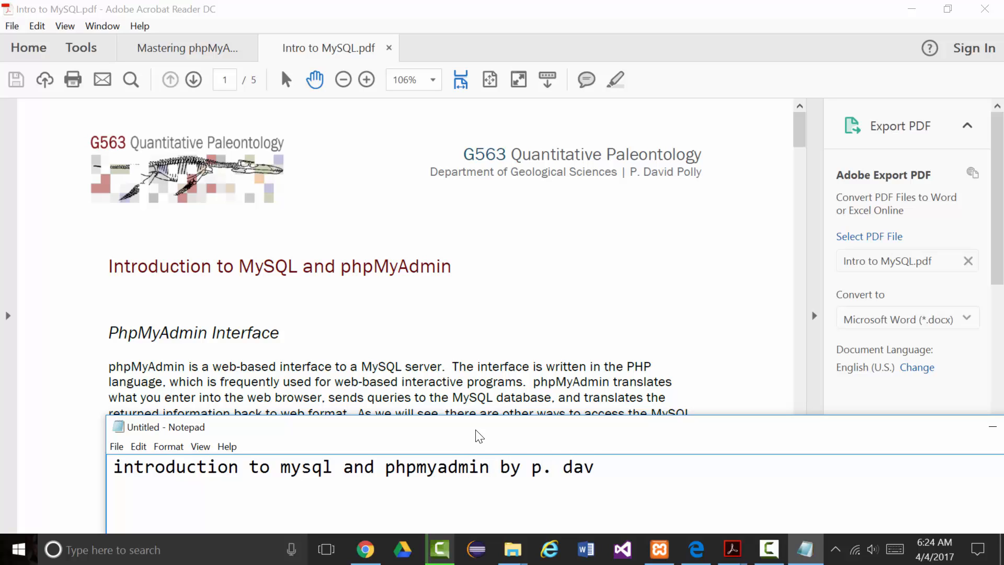
pyautogui.write('id polly')
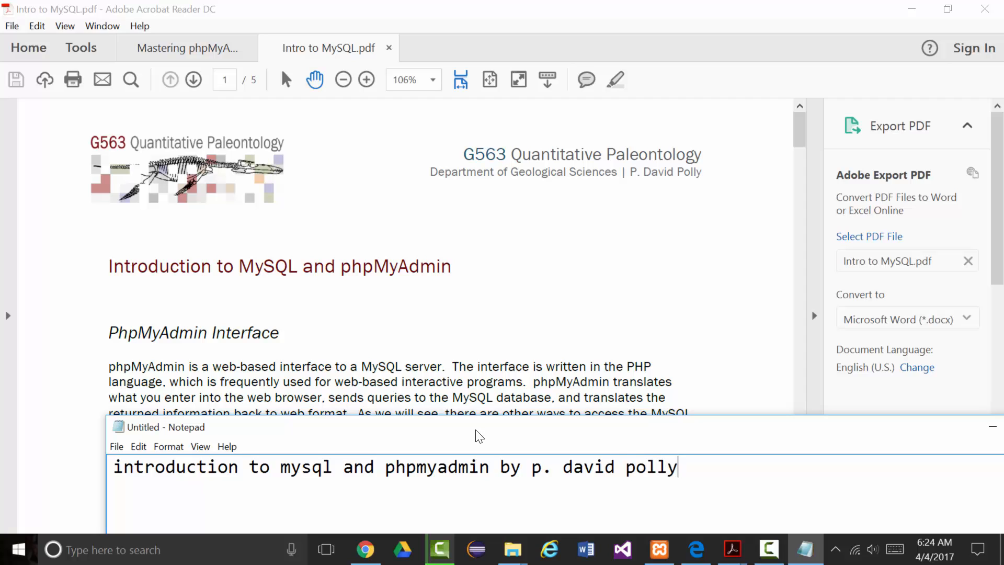
pyautogui.hotkey('ctrl', 'a')
pyautogui.hotkey('ctrl', 'c')
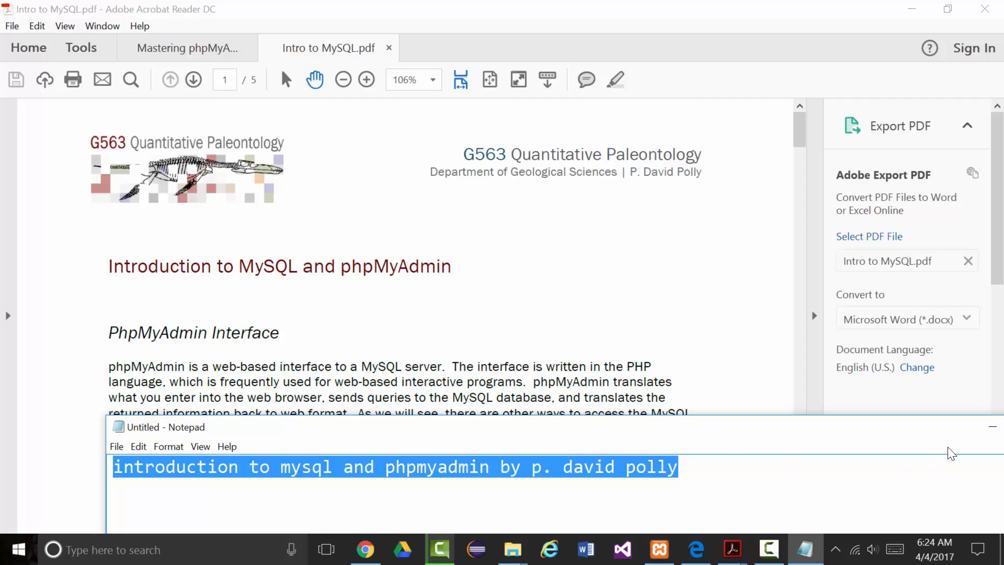
# Switch to Chrome, search Google for the copied phrase in a new tab, and open the Intro to MySQL PDF.
pyautogui.click(989, 430)
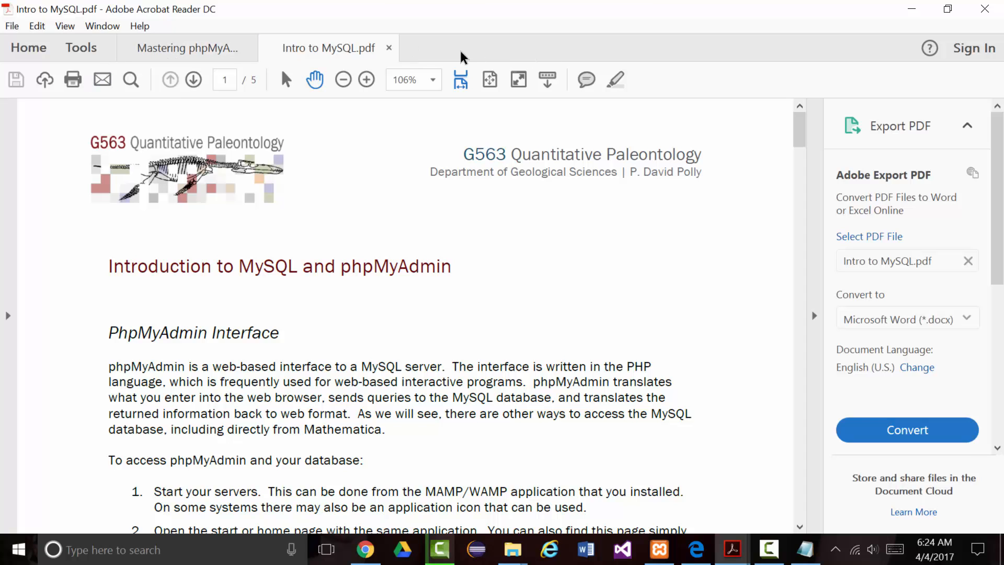
pyautogui.click(364, 549)
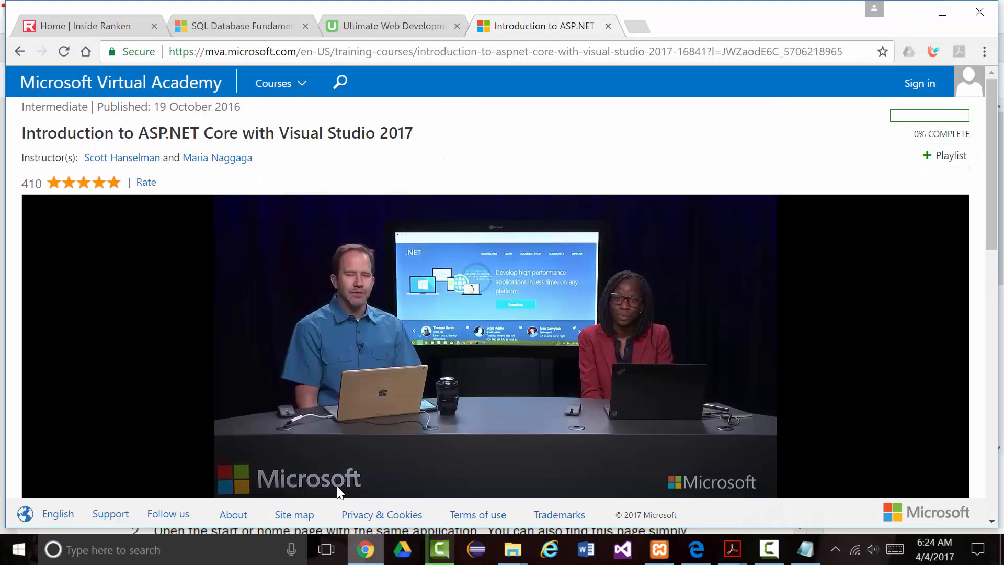
pyautogui.click(625, 30)
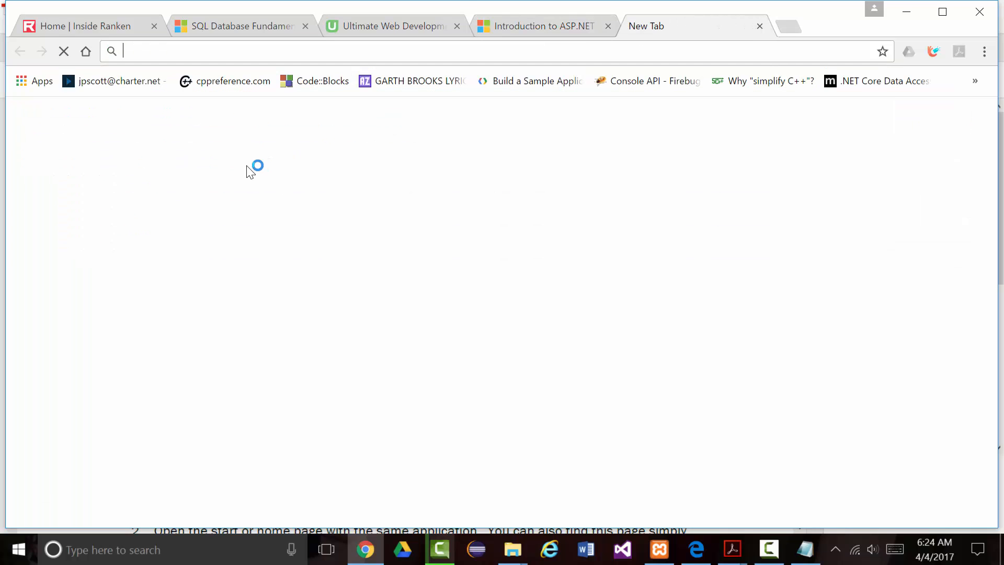
pyautogui.hotkey('ctrl', 'v')
pyautogui.press('Return')
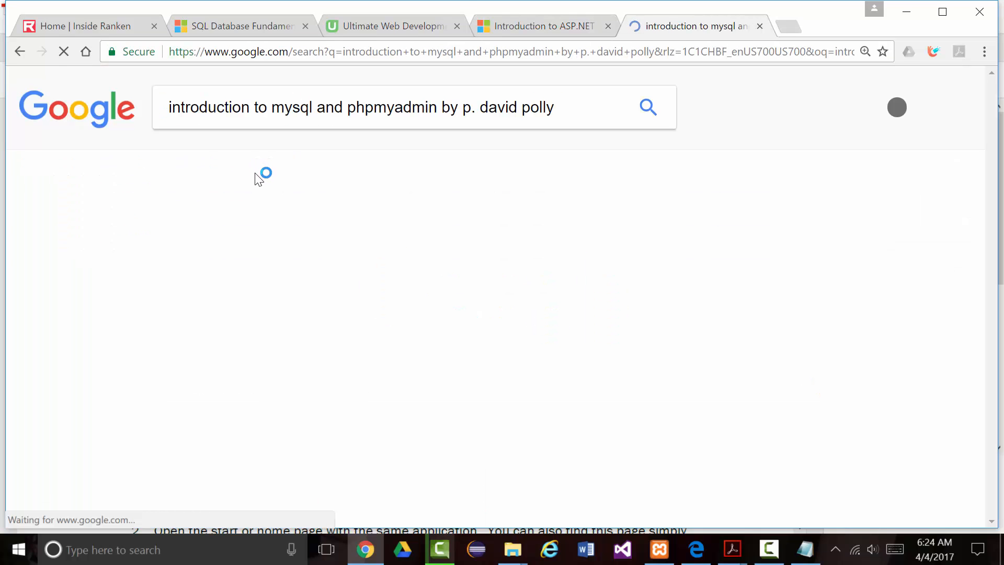
pyautogui.click(307, 258)
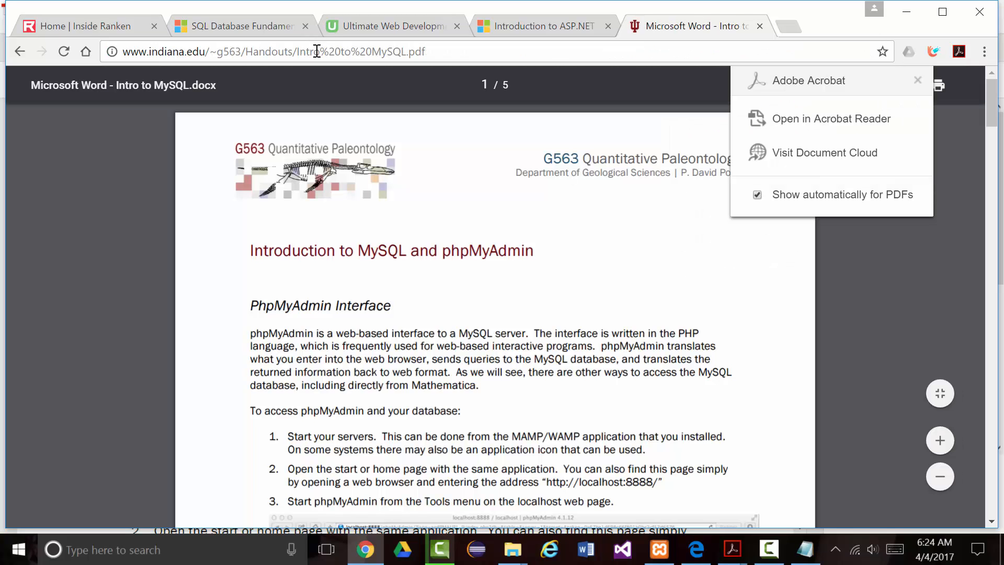
# Copy the PDF's web address and paste it into a new Notepad window.
pyautogui.click(315, 52)
pyautogui.hotkey('ctrl', 'c')
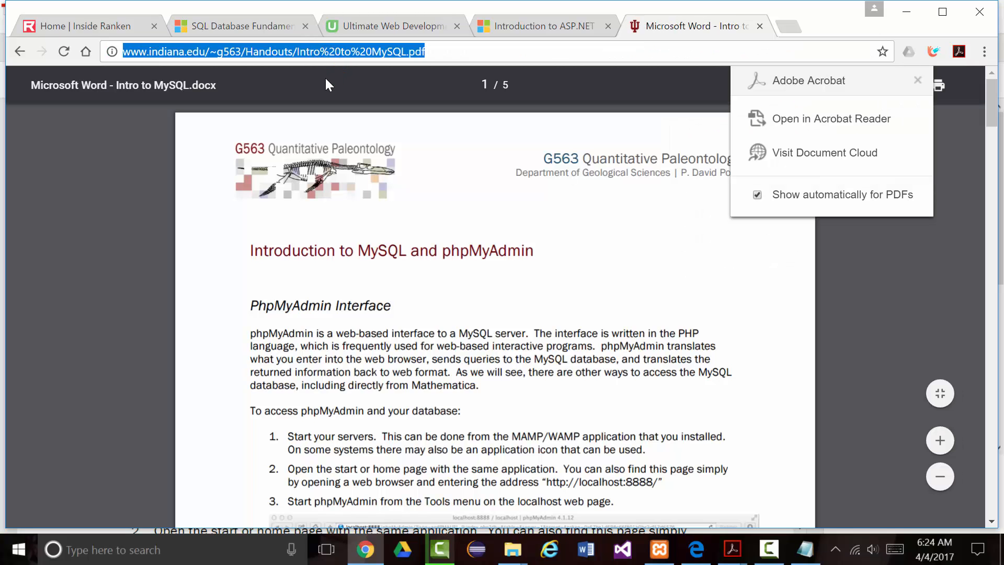
pyautogui.click(805, 548)
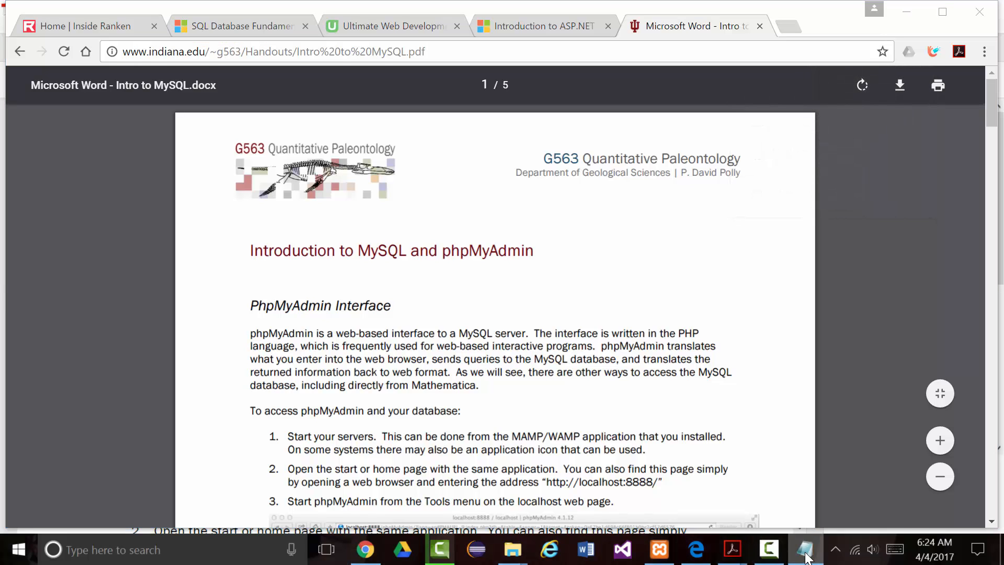
pyautogui.rightClick(805, 555)
pyautogui.click(759, 467)
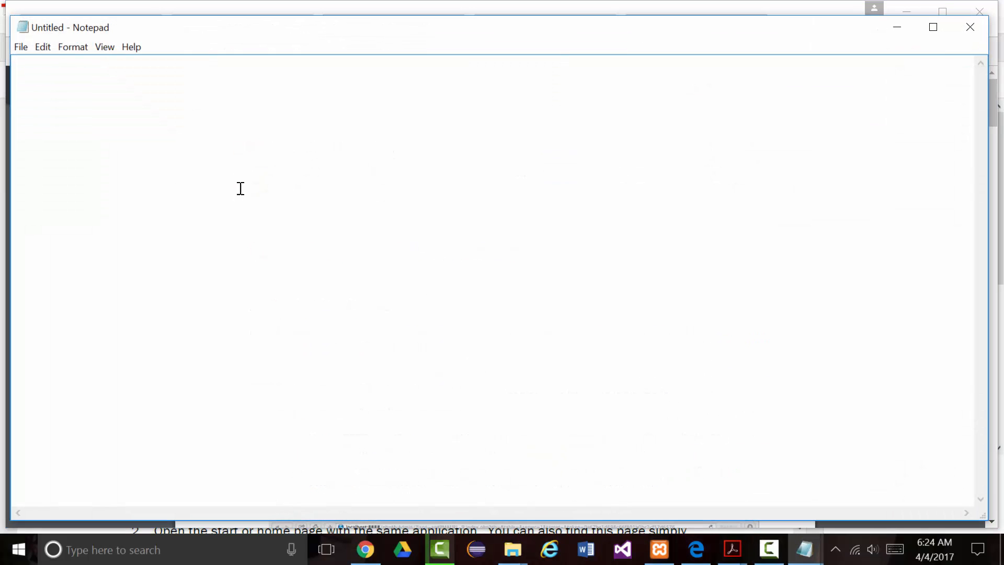
pyautogui.hotkey('ctrl', 'v')
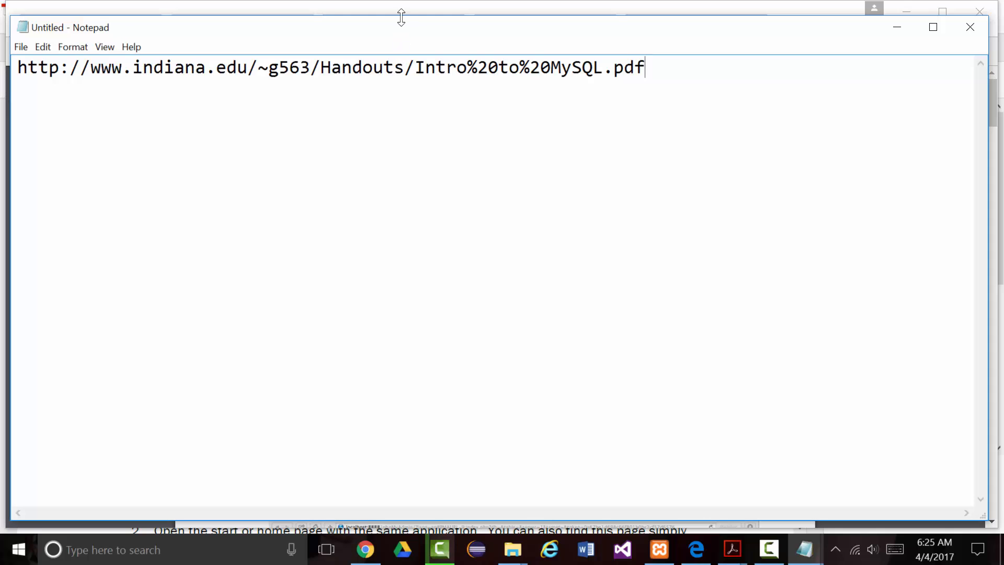
# Set the note's font size to 24 and resize its window to a narrow strip that shows the full URL above the PDF.
pyautogui.moveTo(401, 17)
pyautogui.mouseDown()
pyautogui.moveTo(394, 47)
pyautogui.moveTo(421, 460)
pyautogui.moveTo(398, 54)
pyautogui.moveTo(413, 14)
pyautogui.mouseUp()
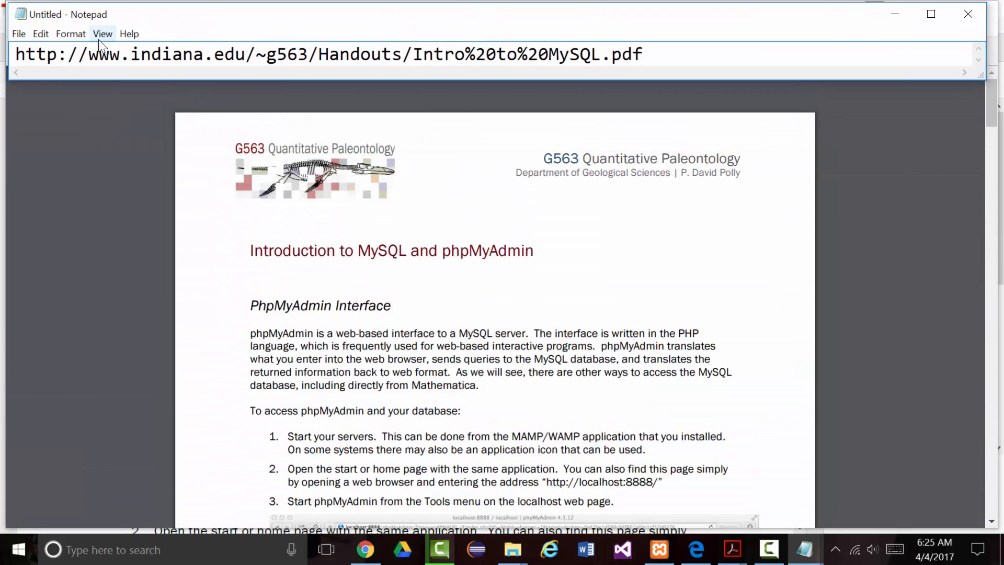
pyautogui.click(76, 33)
pyautogui.click(81, 67)
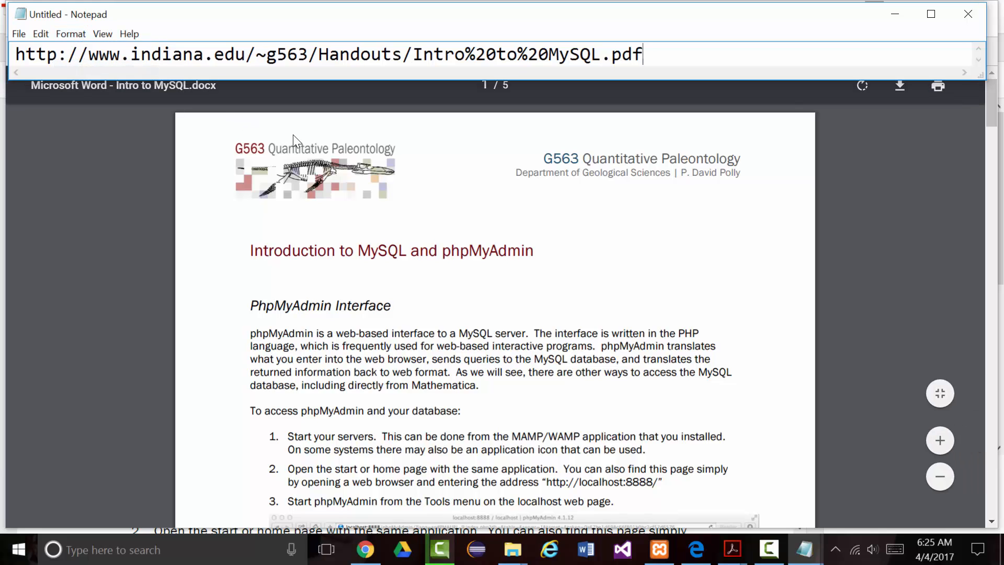
pyautogui.click(297, 233)
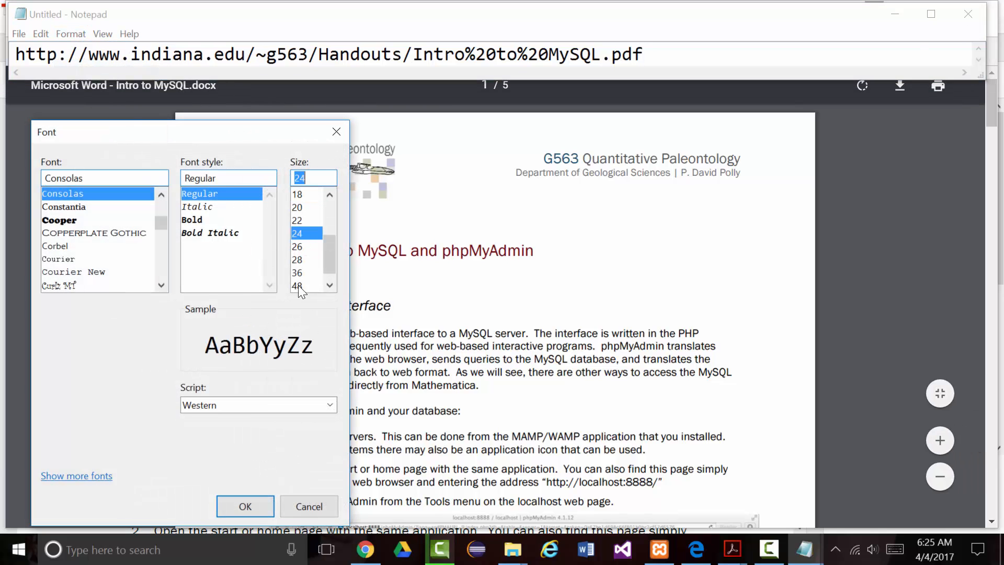
pyautogui.click(255, 510)
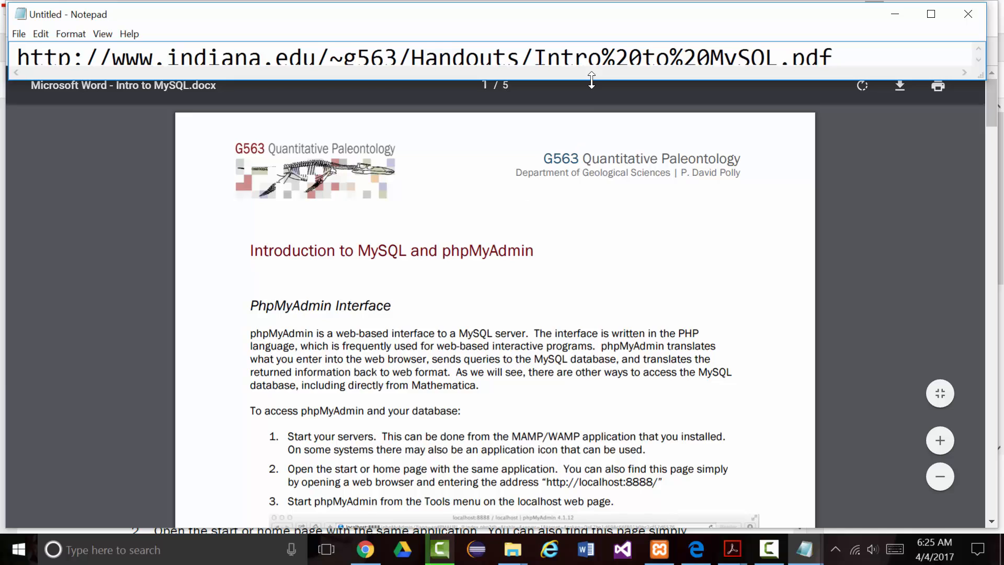
pyautogui.moveTo(592, 80); pyautogui.dragTo(586, 104)
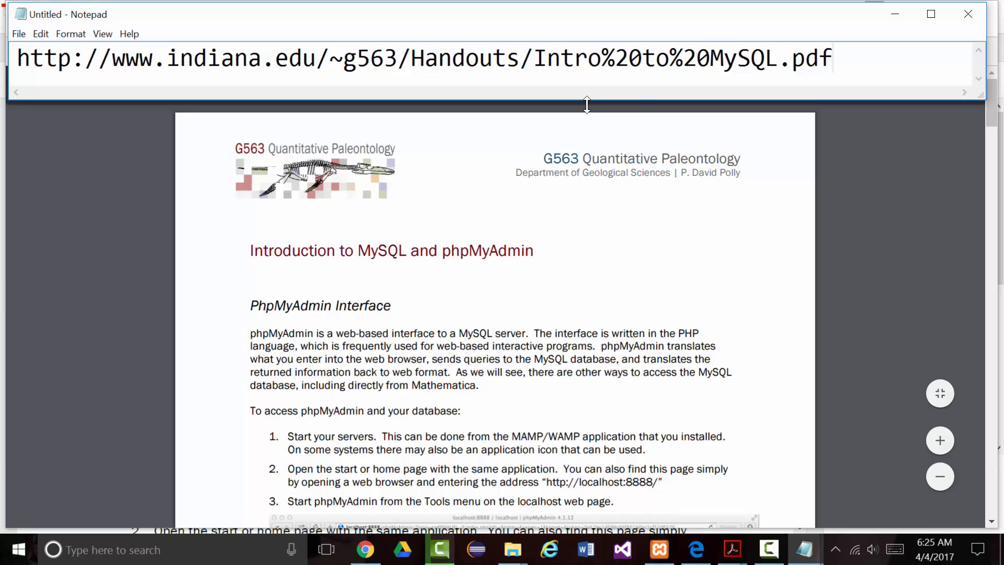
# Minimize the note and read the PDF's phpMyAdmin interface description and access instructions at a larger zoom.
pyautogui.click(896, 17)
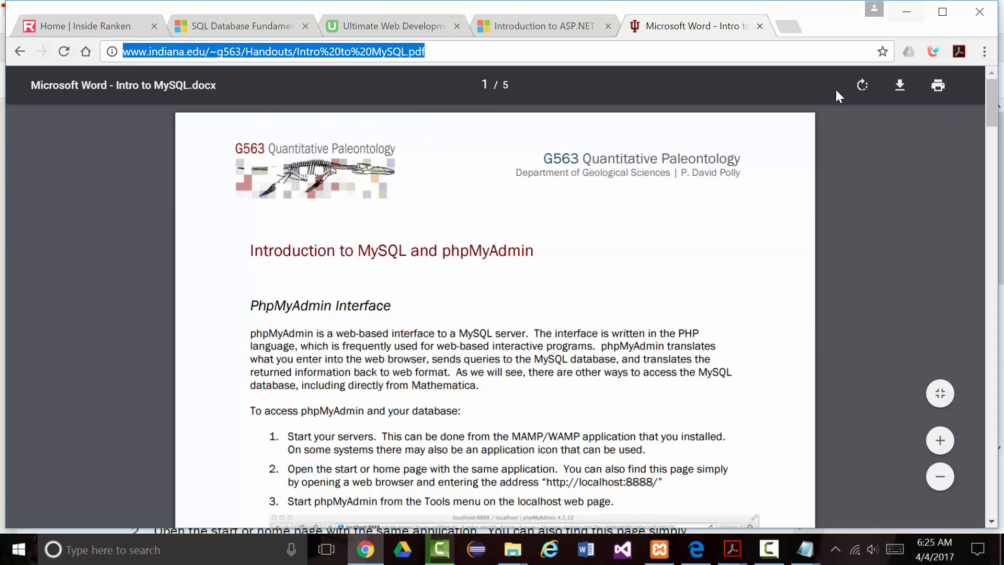
pyautogui.scroll(-3, 617, 212)
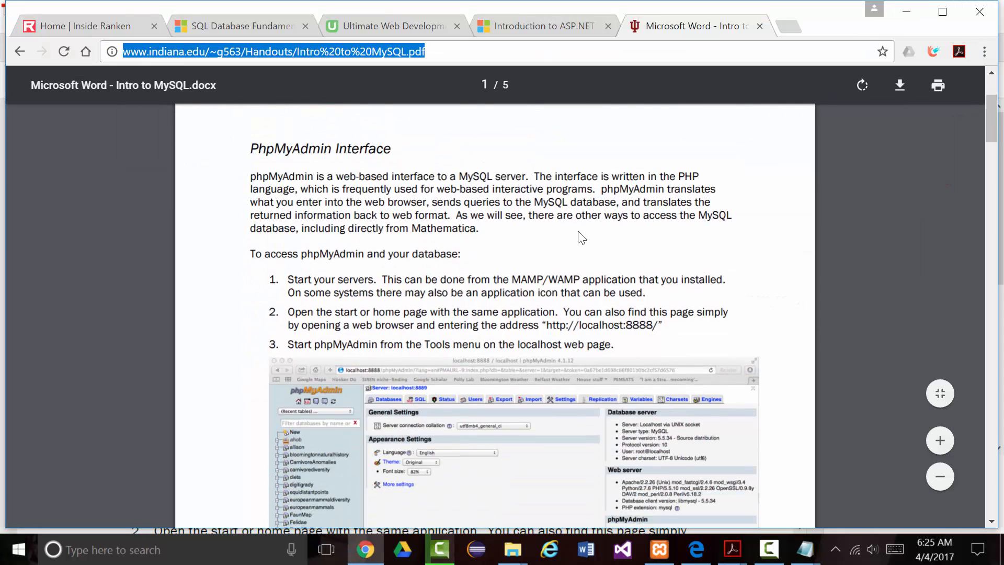
pyautogui.hotkey('ctrl', '+')
pyautogui.hotkey('ctrl', '+')
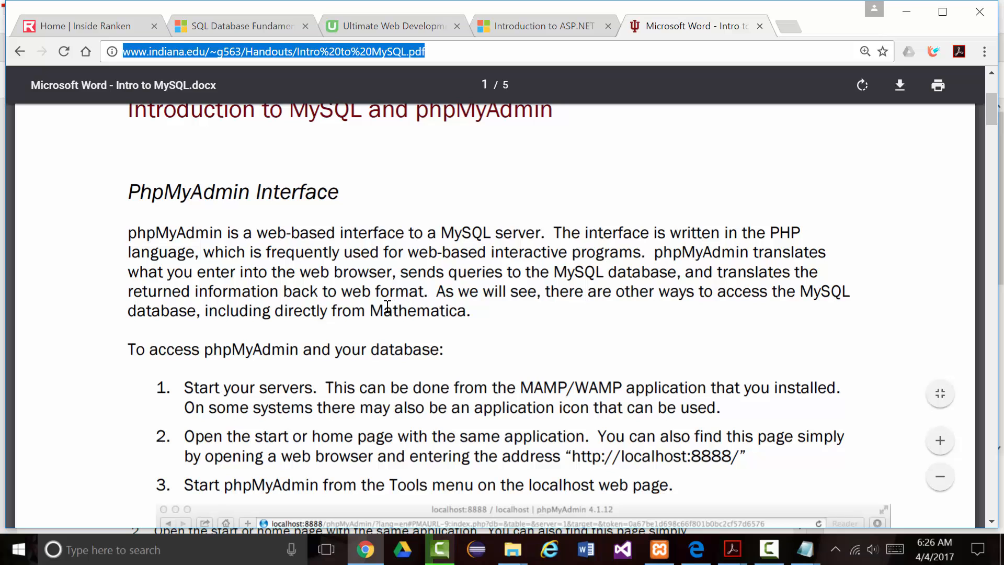
pyautogui.scroll(-1, 348, 311)
pyautogui.scroll(-2, 344, 311)
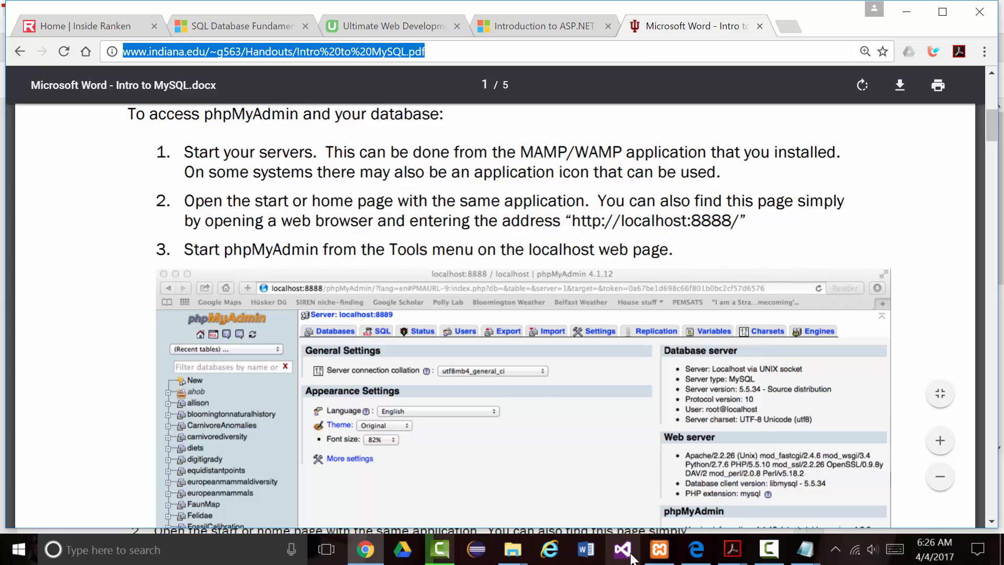
# Bring up and close the Edge phpMyAdmin window, and open localhost/phpmyadmin in a new Chrome tab.
pyautogui.click(695, 553)
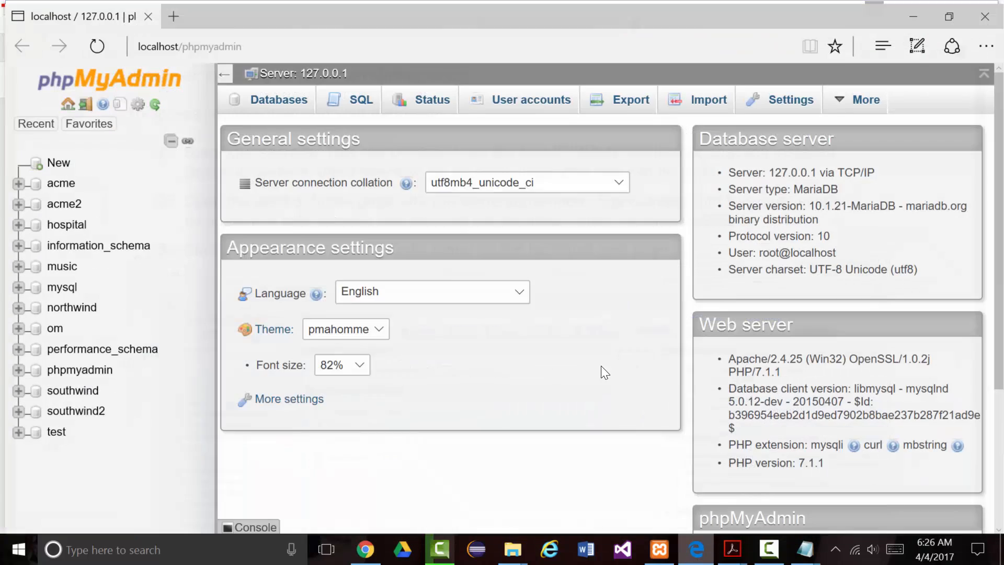
pyautogui.click(990, 16)
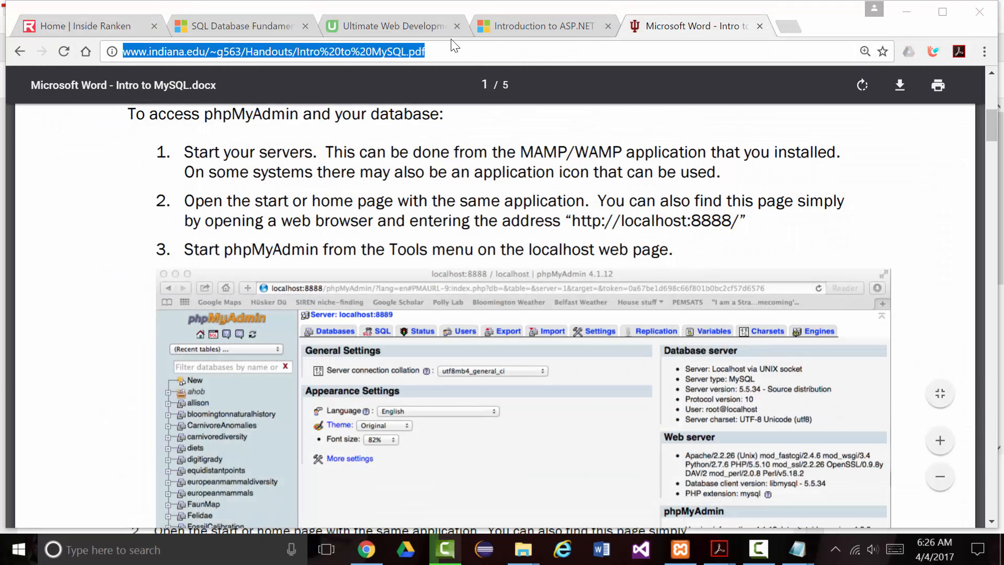
pyautogui.hotkey('ctrl', 't')
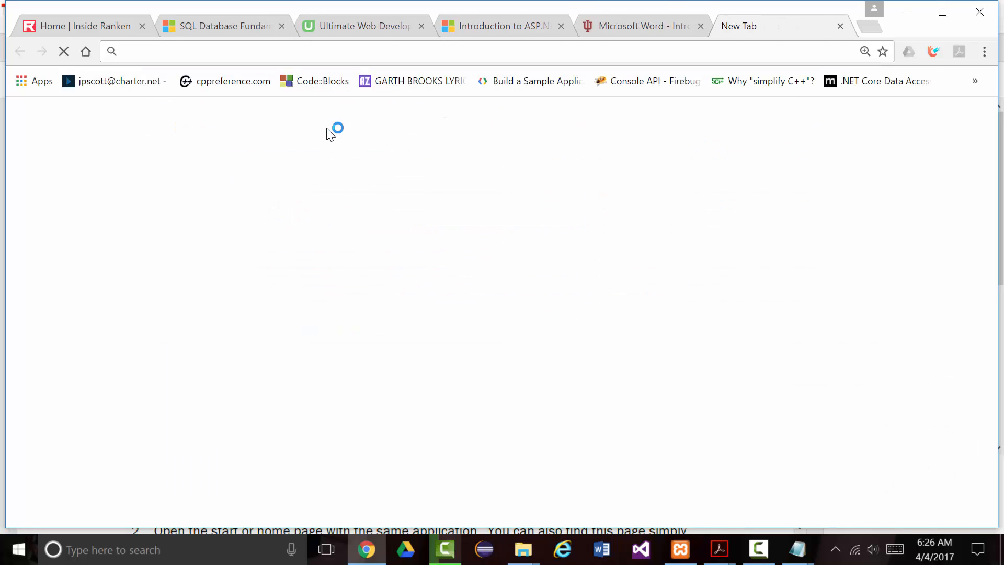
pyautogui.write('loca')
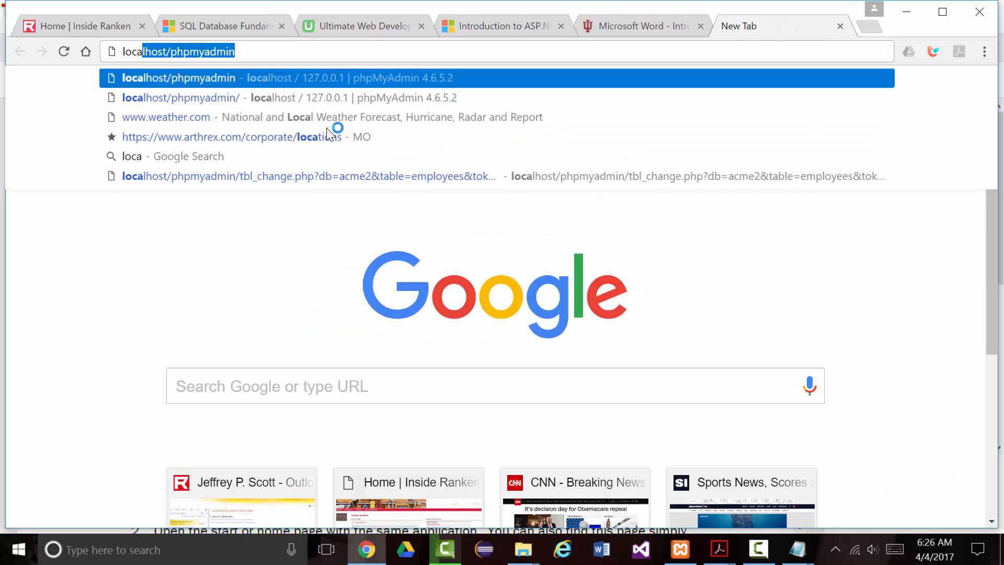
pyautogui.write('lhost/')
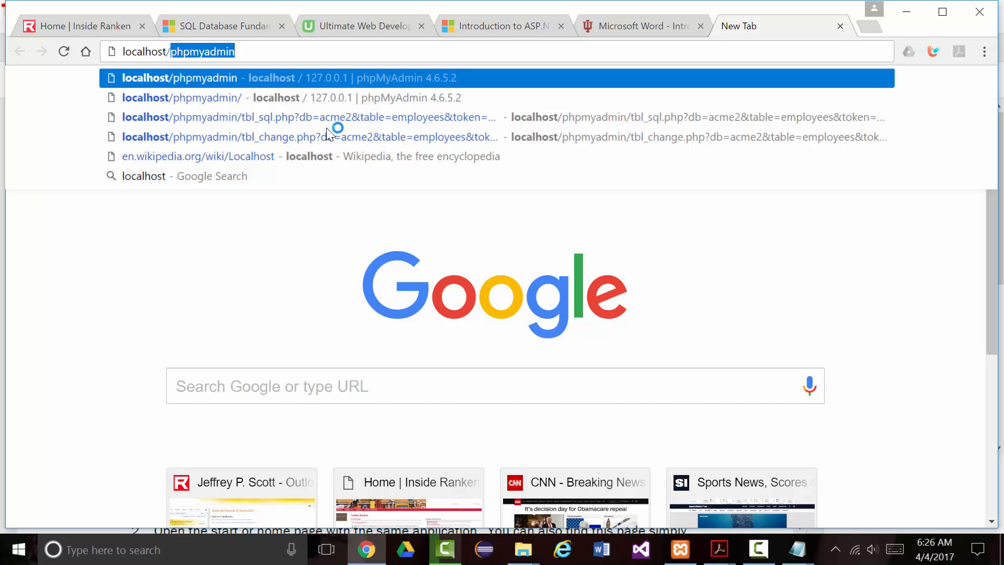
pyautogui.write('phpmys')
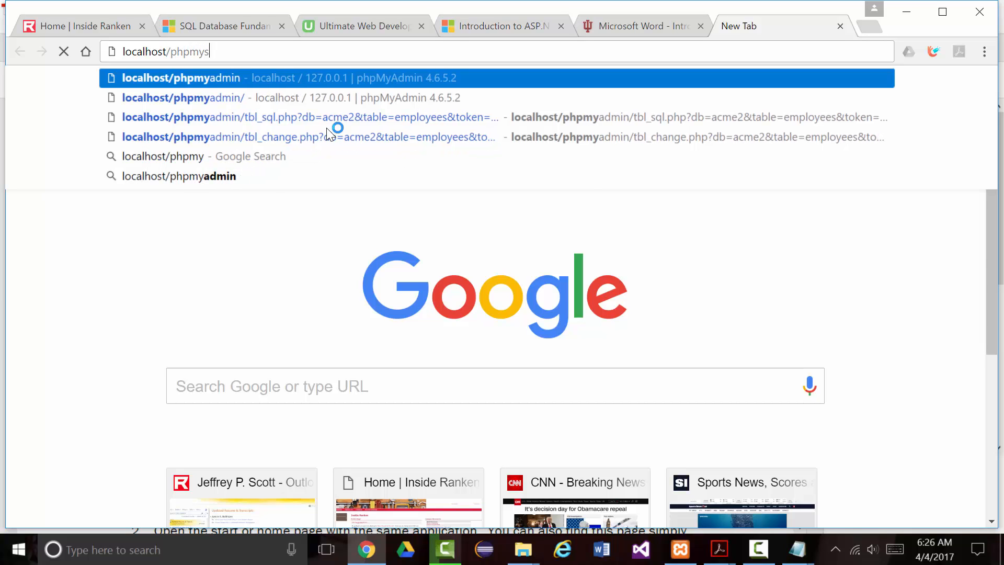
pyautogui.press('BackSpace')
pyautogui.write('admin')
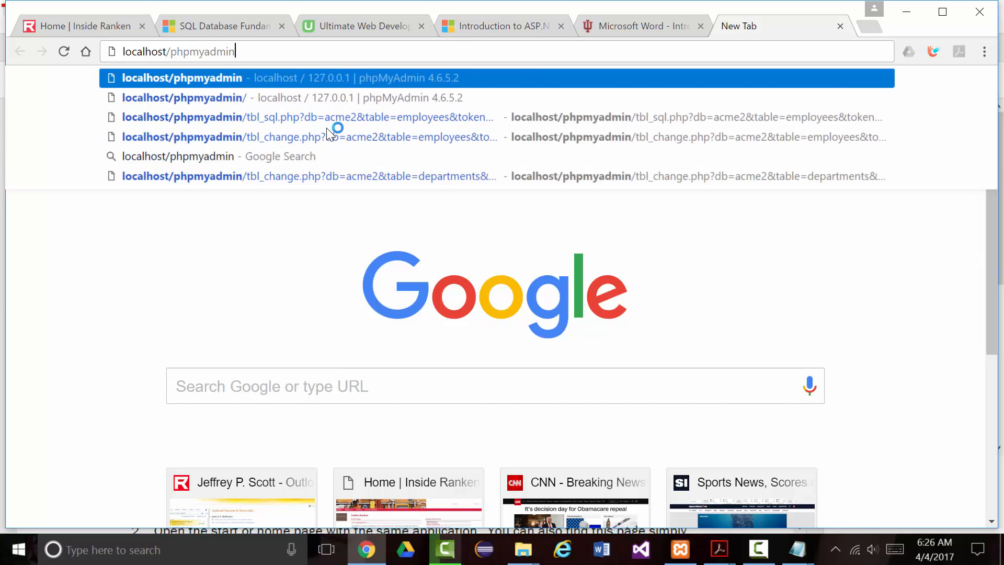
pyautogui.press('Return')
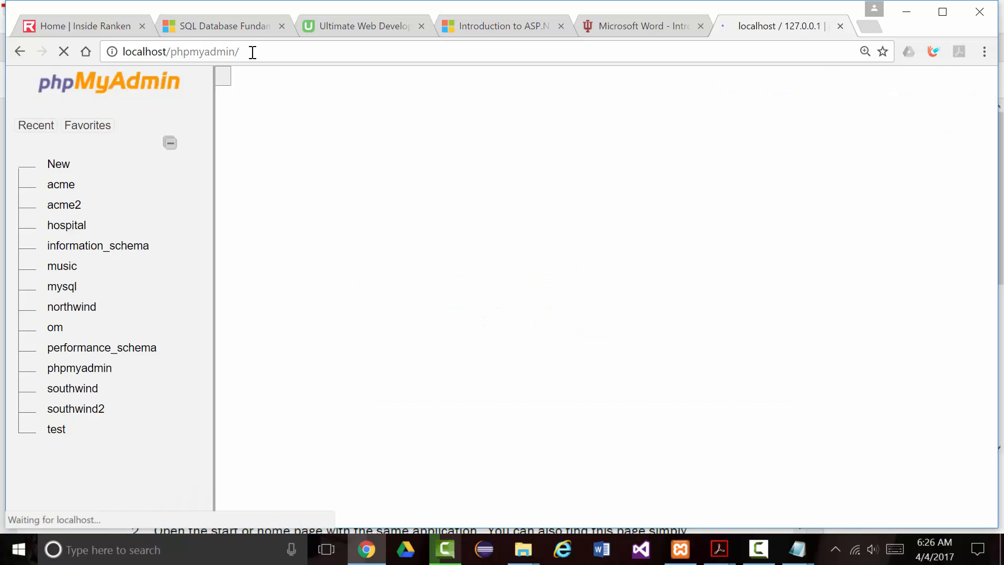
pyautogui.moveTo(245, 51); pyautogui.dragTo(121, 51)
pyautogui.moveTo(299, 205); pyautogui.dragTo(75, 42)
pyautogui.click(248, 51)
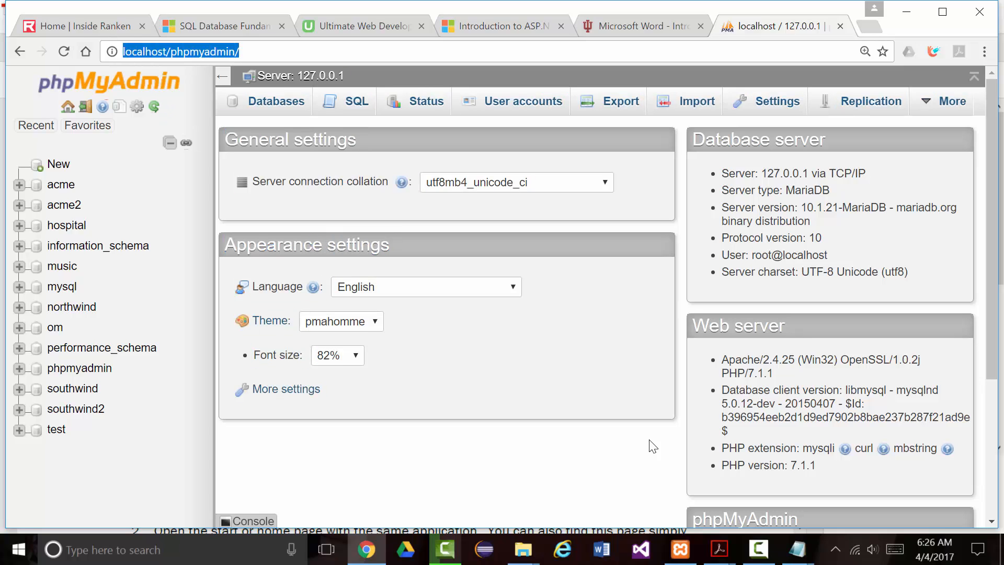
# Open a second, empty Notepad window, shrink its height, and place it over the middle of the phpMyAdmin page.
pyautogui.rightClick(797, 549)
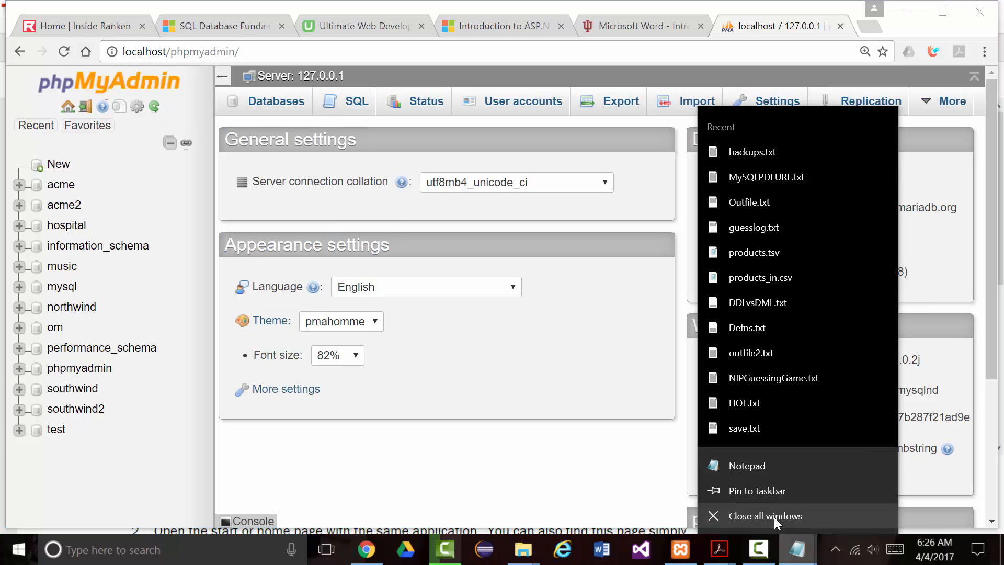
pyautogui.click(750, 466)
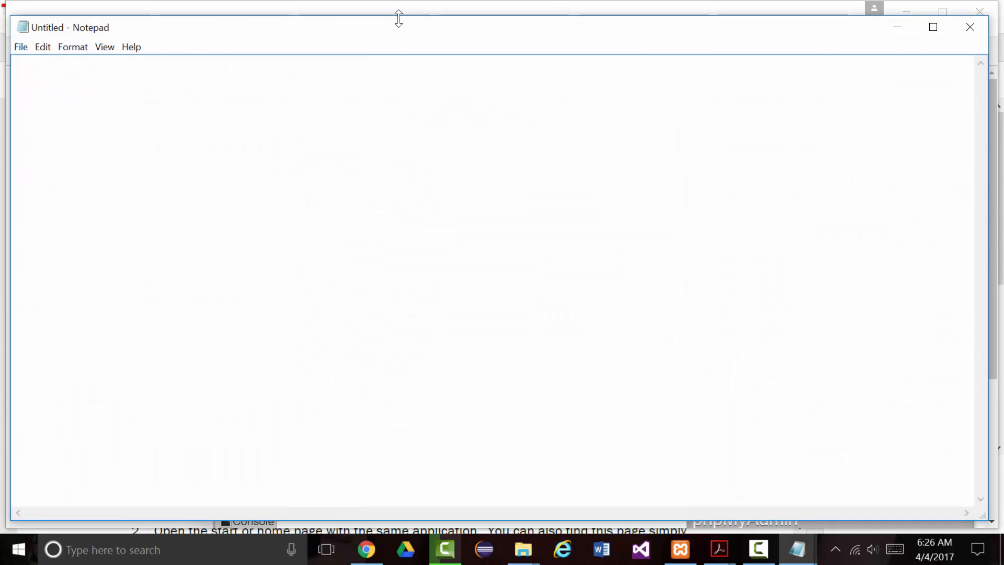
pyautogui.moveTo(399, 15); pyautogui.dragTo(421, 357)
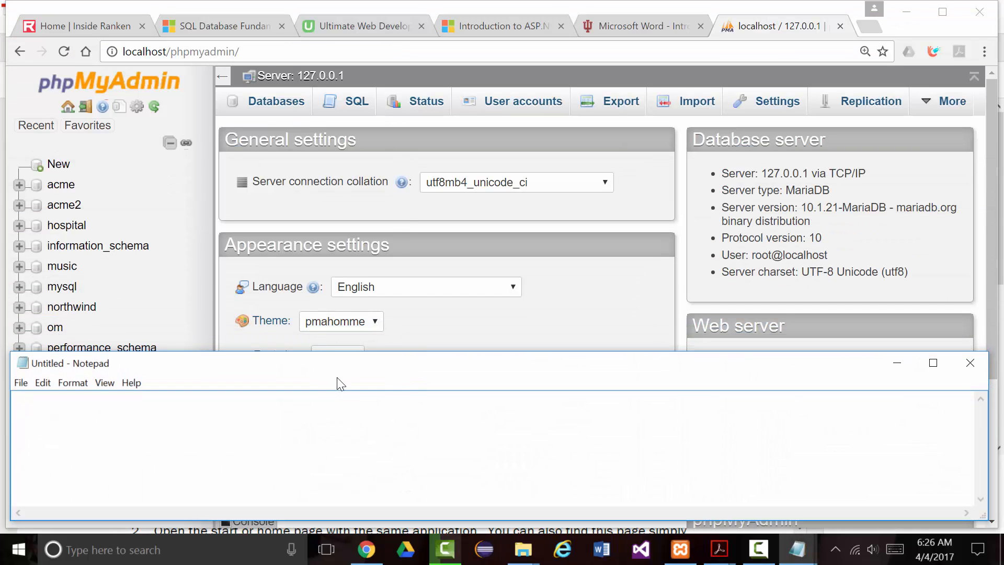
pyautogui.moveTo(378, 372); pyautogui.dragTo(385, 195)
# Write the heading "How to start up PHPMyAdmin:" in the new note.
pyautogui.write('how')
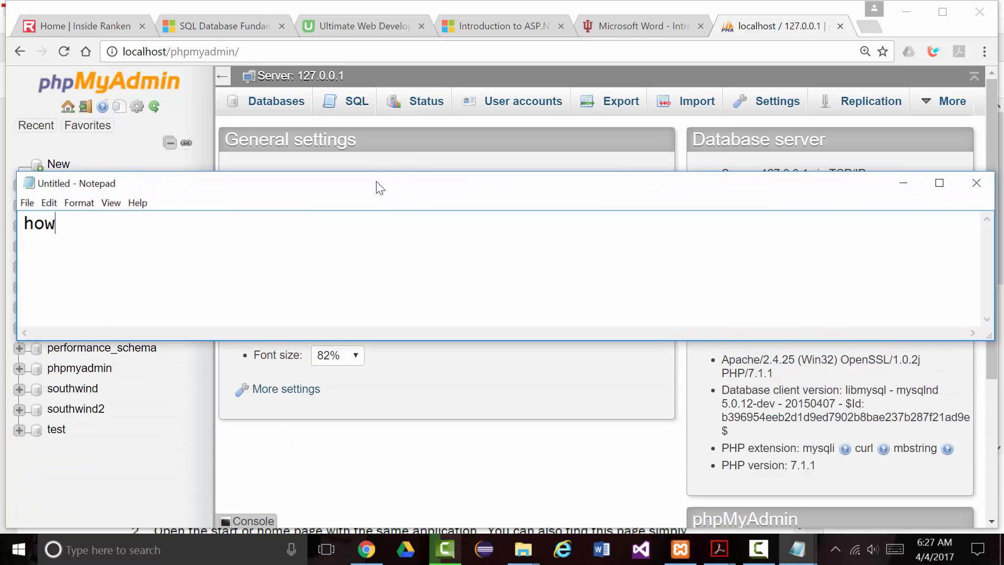
pyautogui.press('BackSpace')
pyautogui.press('BackSpace')
pyautogui.press('BackSpace')
pyautogui.write('How to start up PHPmy')
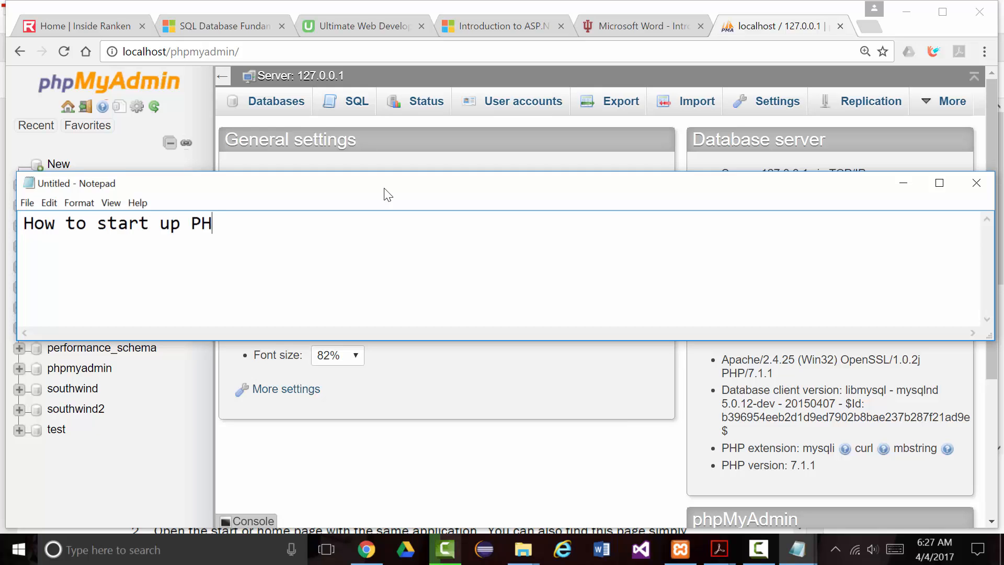
pyautogui.press('BackSpace')
pyautogui.press('BackSpace')
pyautogui.write('MyAdmin:  ')
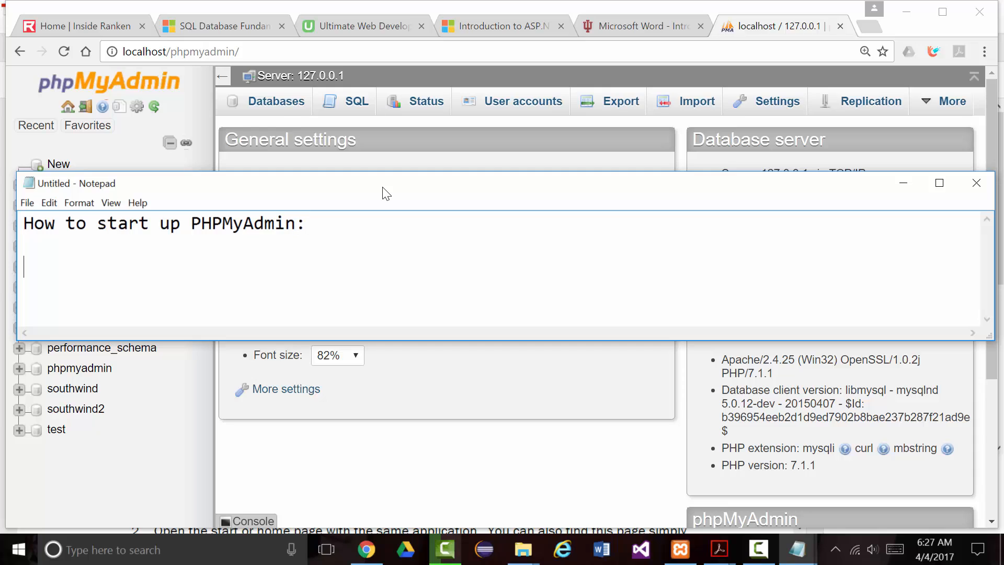
pyautogui.write('1.\tFrom your ')
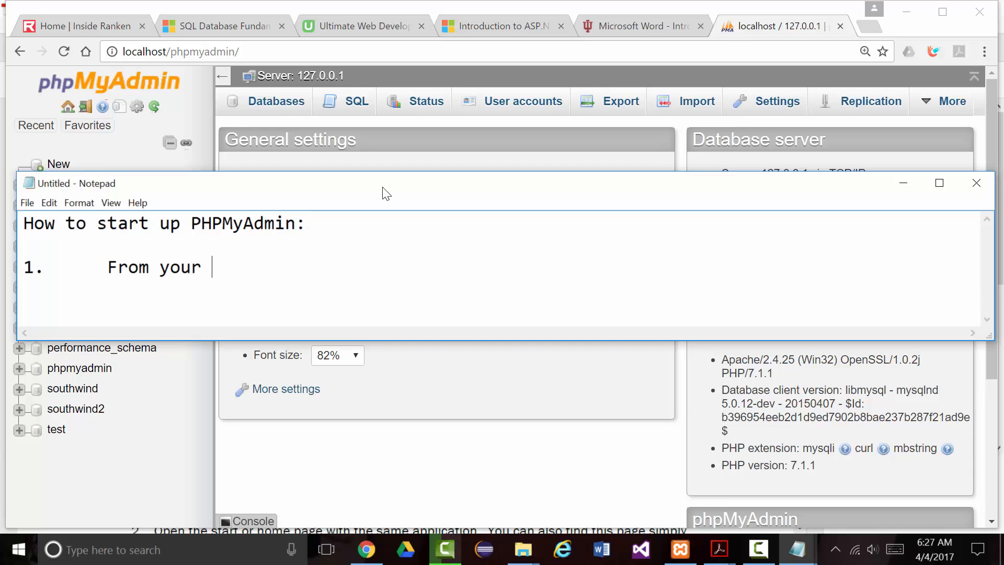
pyautogui.write('browser, enter:')
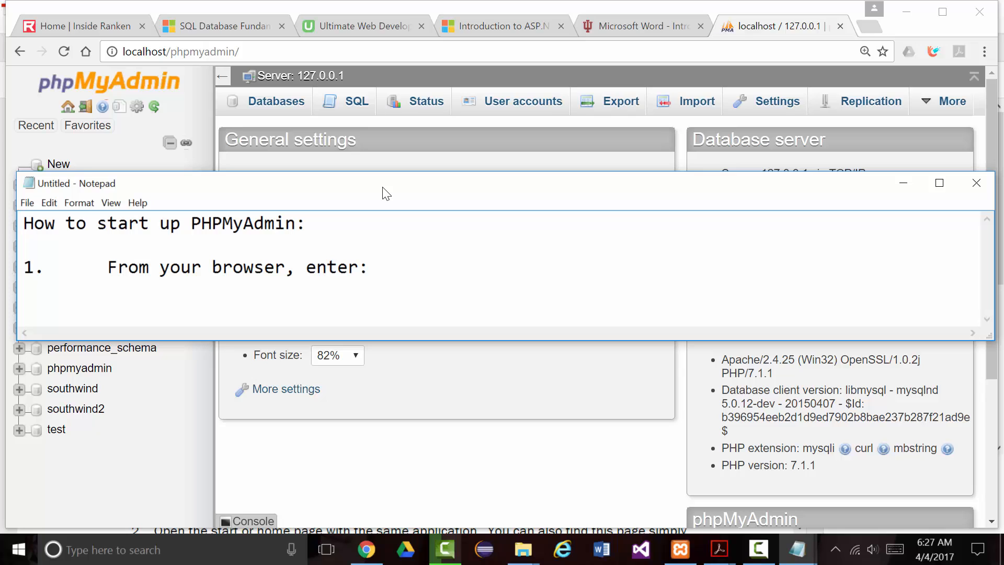
pyautogui.click(247, 52)
pyautogui.hotkey('ctrl', 'c')
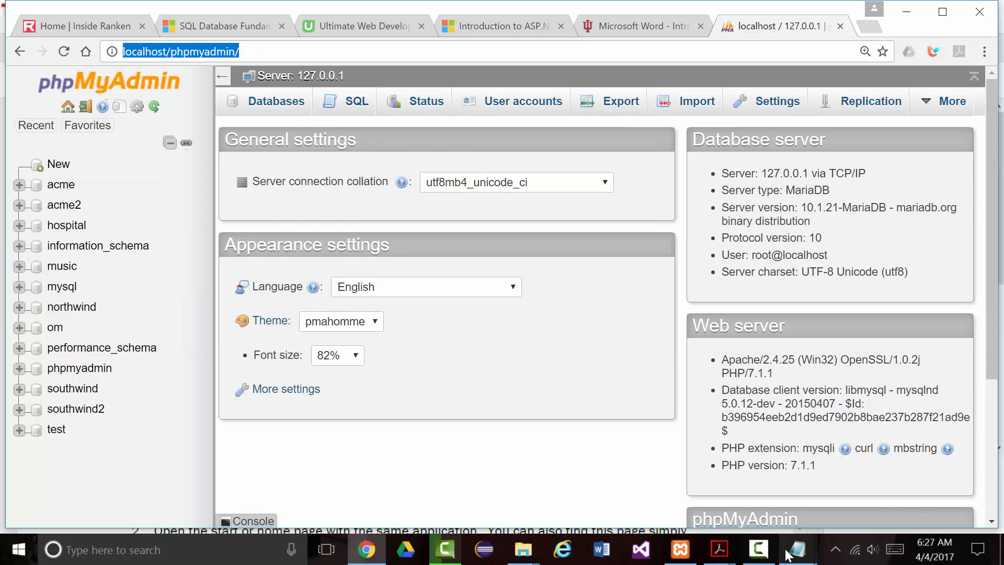
pyautogui.moveTo(797, 548)
pyautogui.click(883, 494)
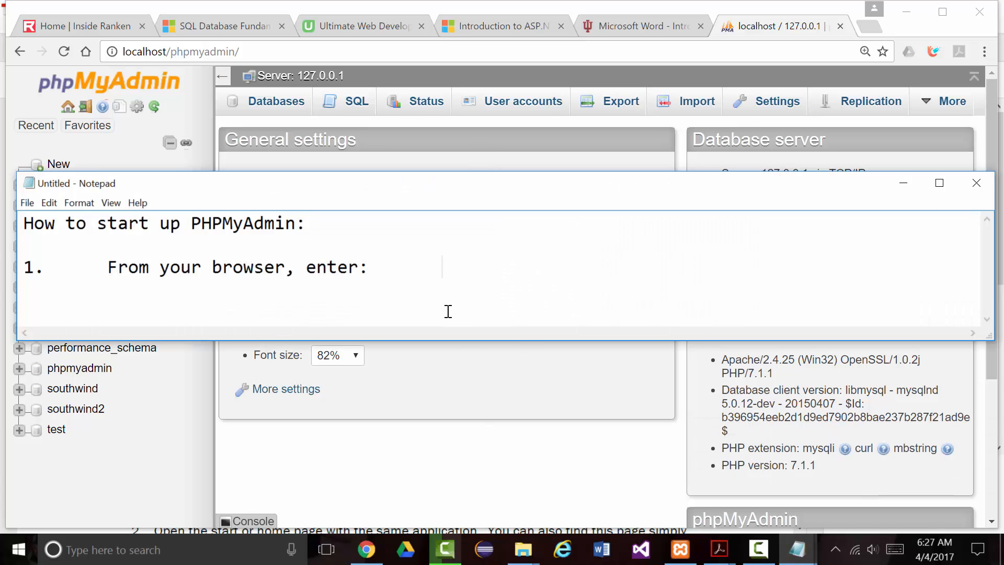
pyautogui.hotkey('ctrl', 'v')
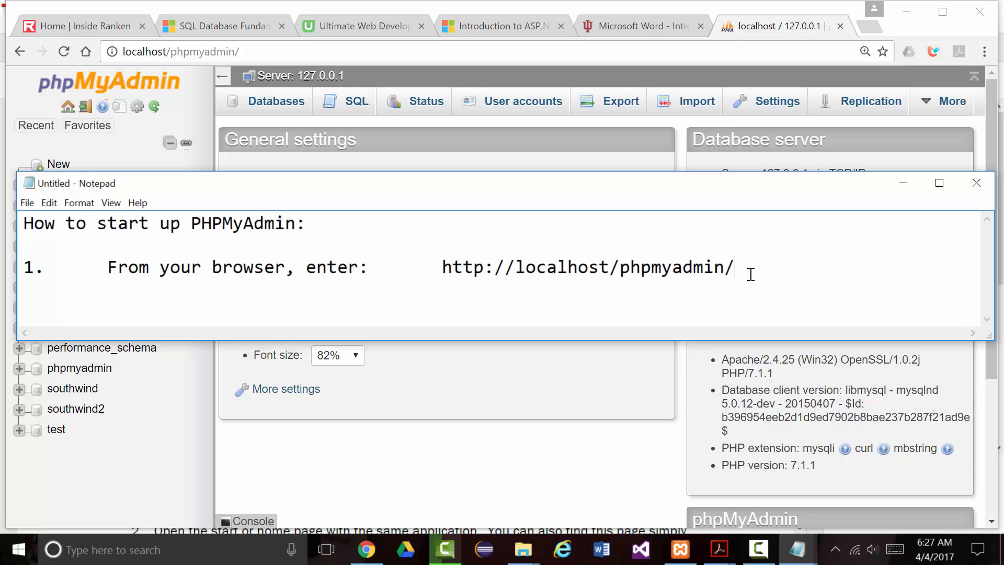
# Add item 2, "From your browser, enter:", followed by a copy of the address from item 1.
pyautogui.write('2.\tFrom your brow')
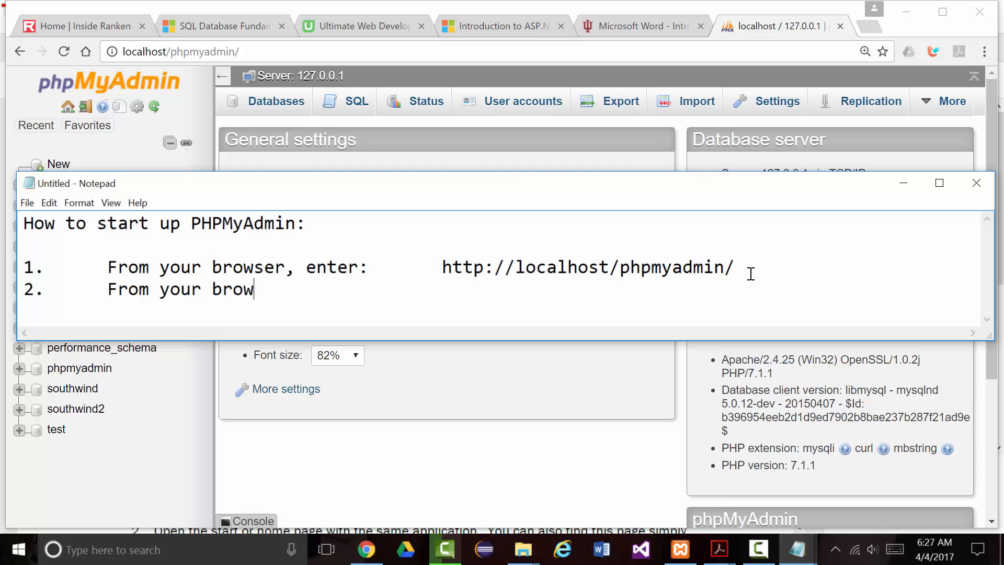
pyautogui.write('ser, enter:')
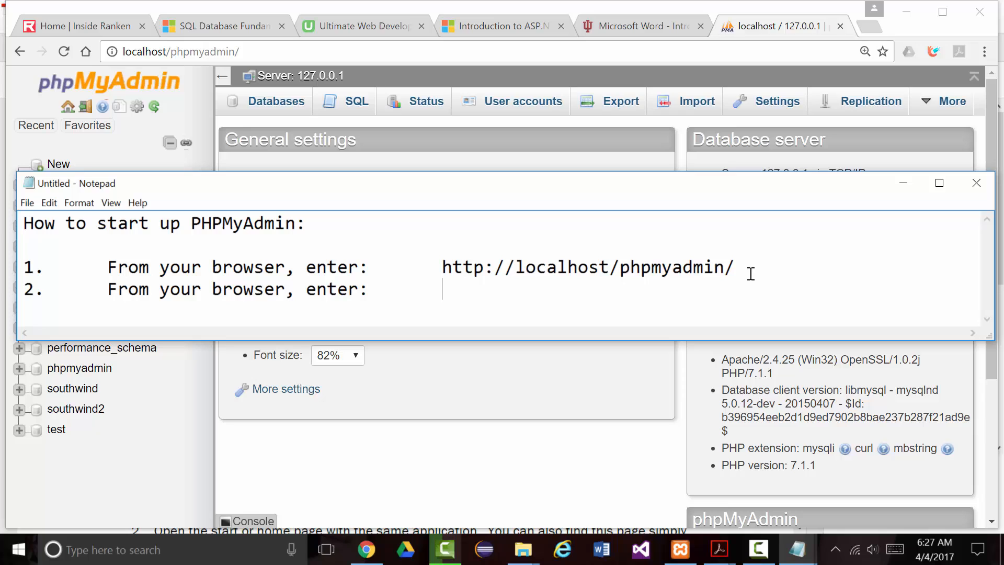
pyautogui.doubleClick(750, 274)
pyautogui.click(462, 289)
pyautogui.moveTo(442, 265); pyautogui.dragTo(735, 267)
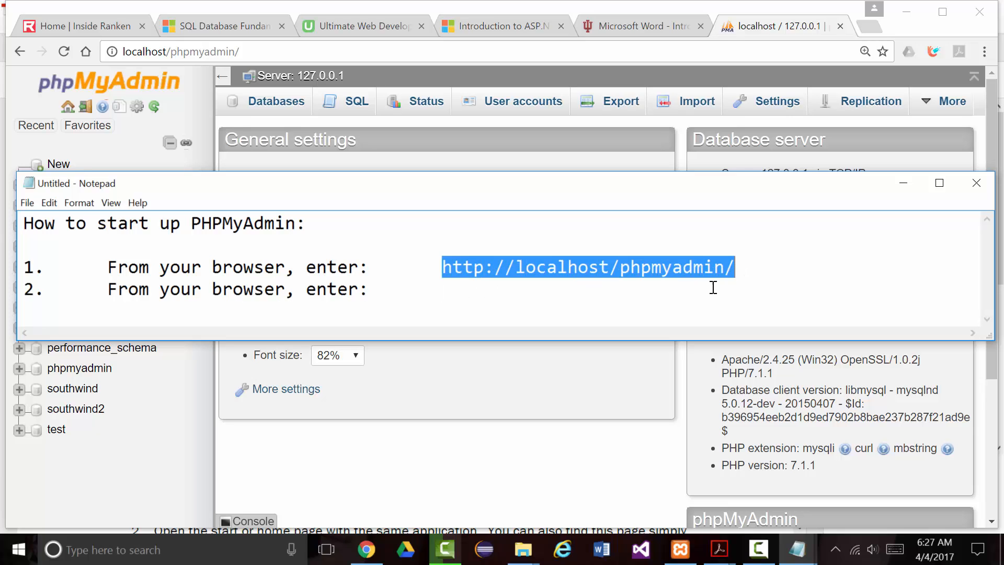
pyautogui.hotkey('ctrl', 'c')
pyautogui.click(499, 296)
pyautogui.hotkey('ctrl', 'v')
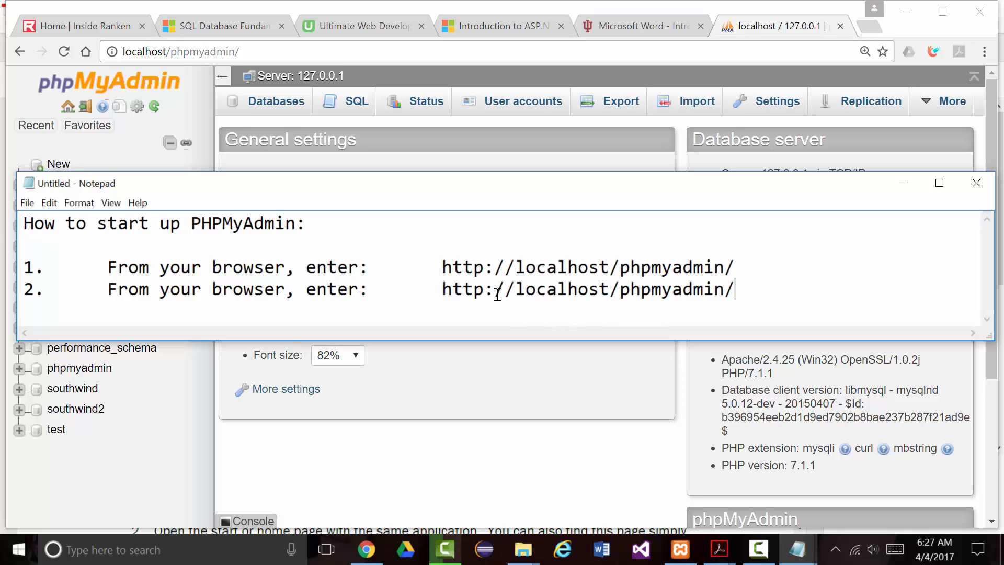
# Replace localhost with 127.0.0.1 in item 2's address and highlight the host part of both addresses for comparison.
pyautogui.moveTo(515, 290); pyautogui.dragTo(611, 291)
pyautogui.write('127')
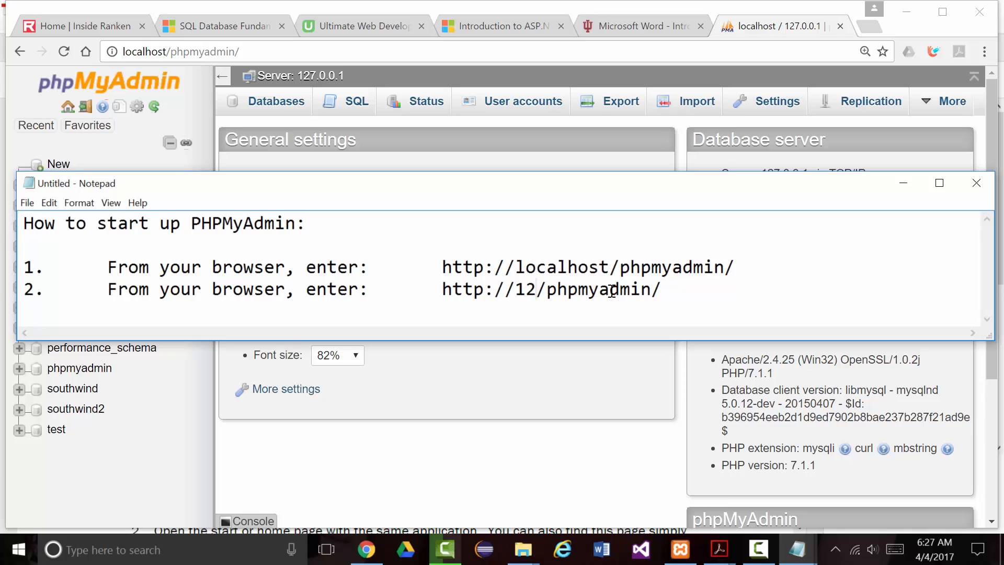
pyautogui.write('.0.0.')
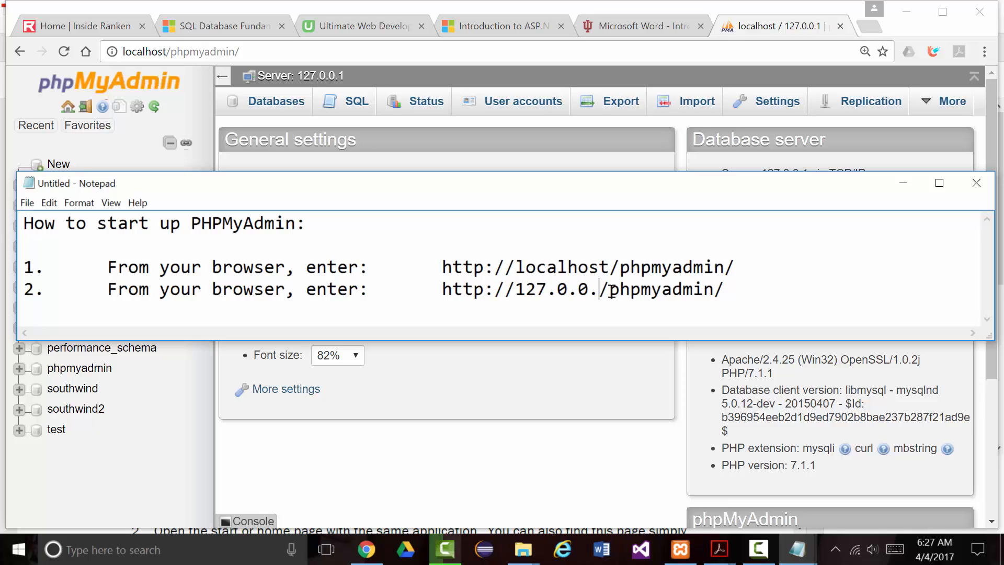
pyautogui.write('1')
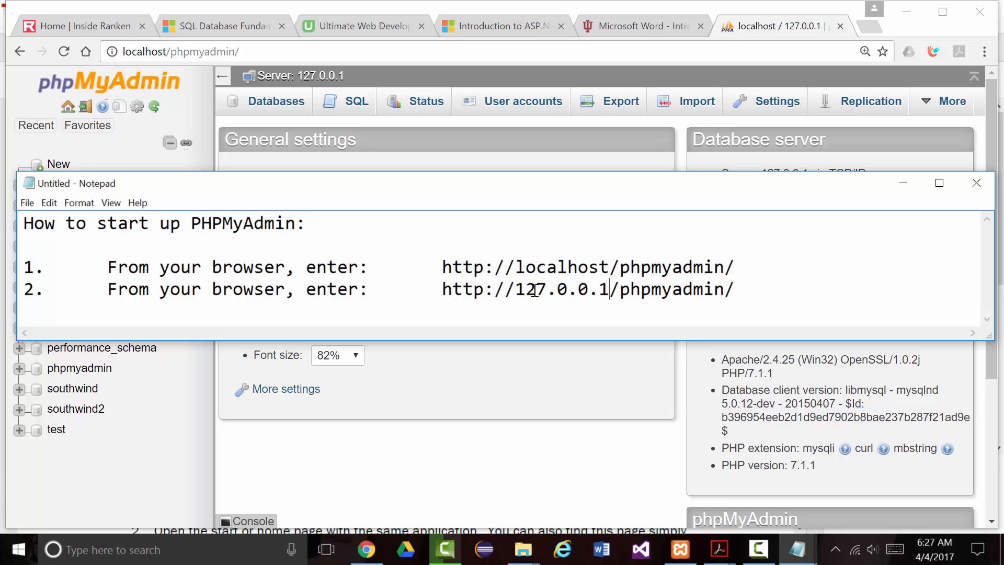
pyautogui.moveTo(515, 268); pyautogui.dragTo(603, 270)
pyautogui.moveTo(517, 289); pyautogui.dragTo(606, 290)
pyautogui.moveTo(444, 289); pyautogui.dragTo(738, 298)
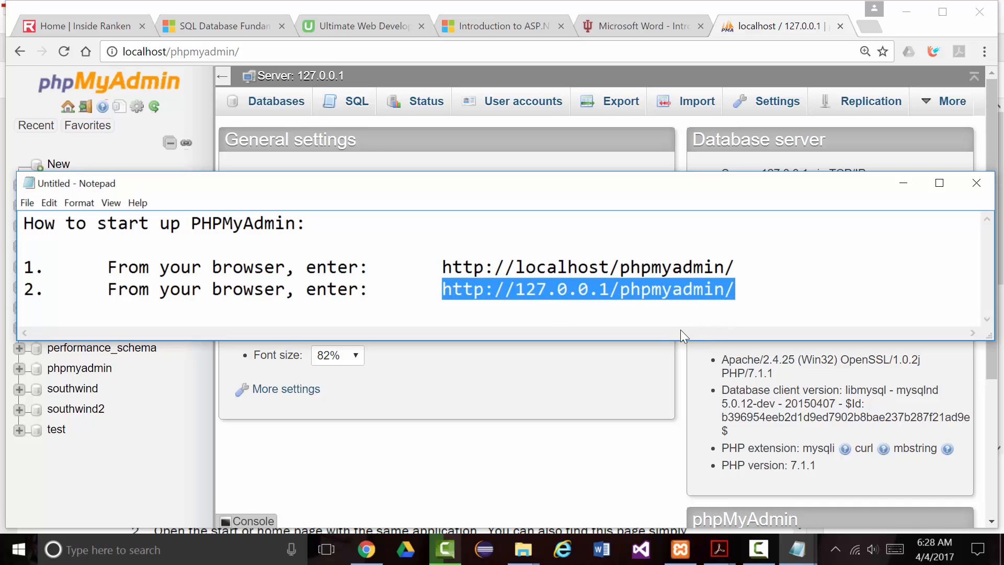
pyautogui.moveTo(250, 47); pyautogui.dragTo(59, 56)
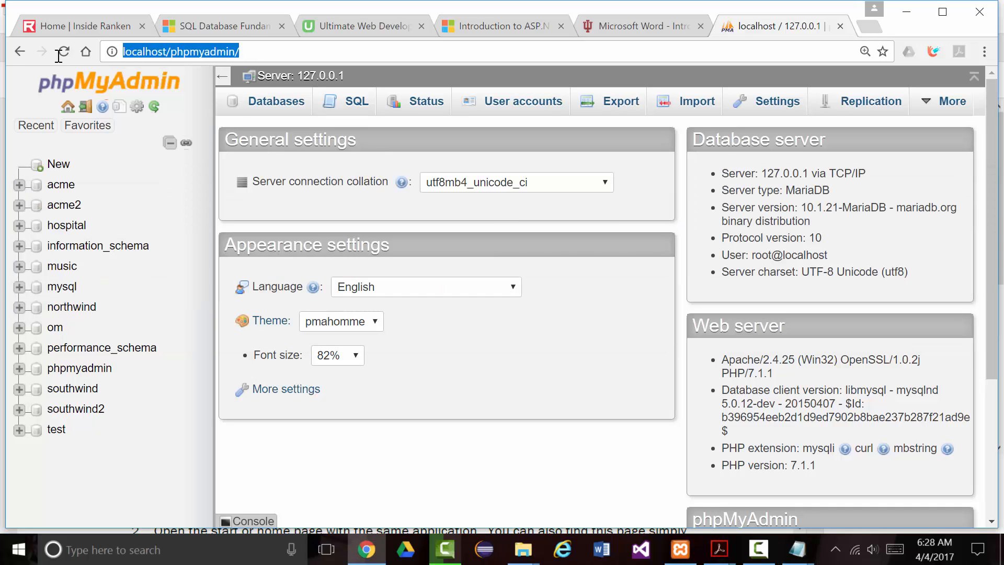
pyautogui.hotkey('ctrl', 'v')
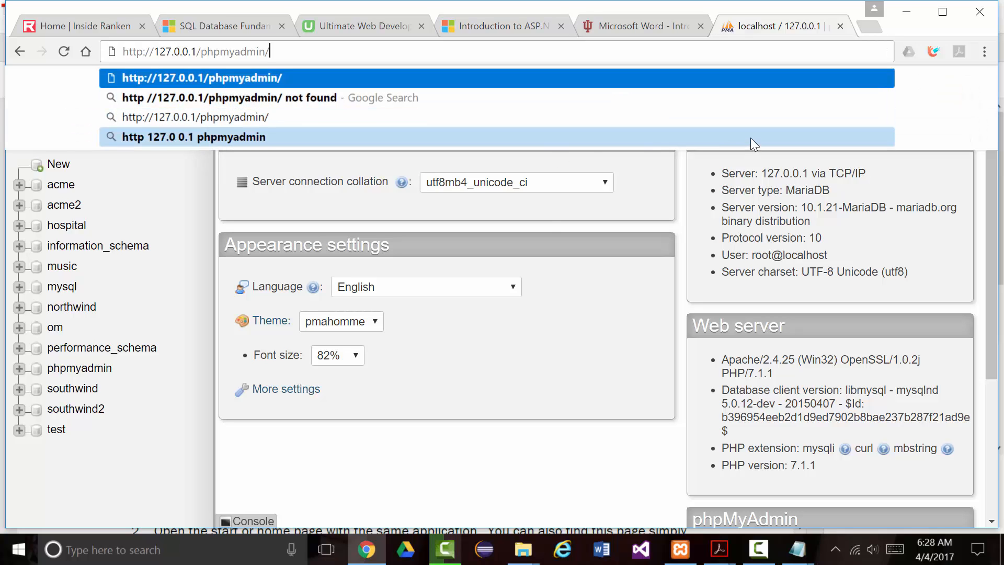
pyautogui.press('Return')
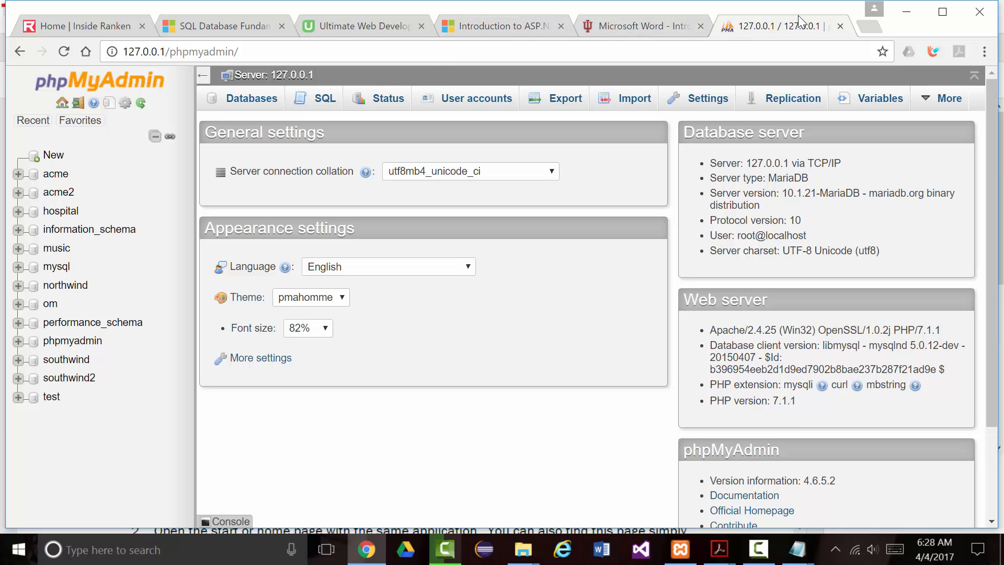
pyautogui.click(840, 26)
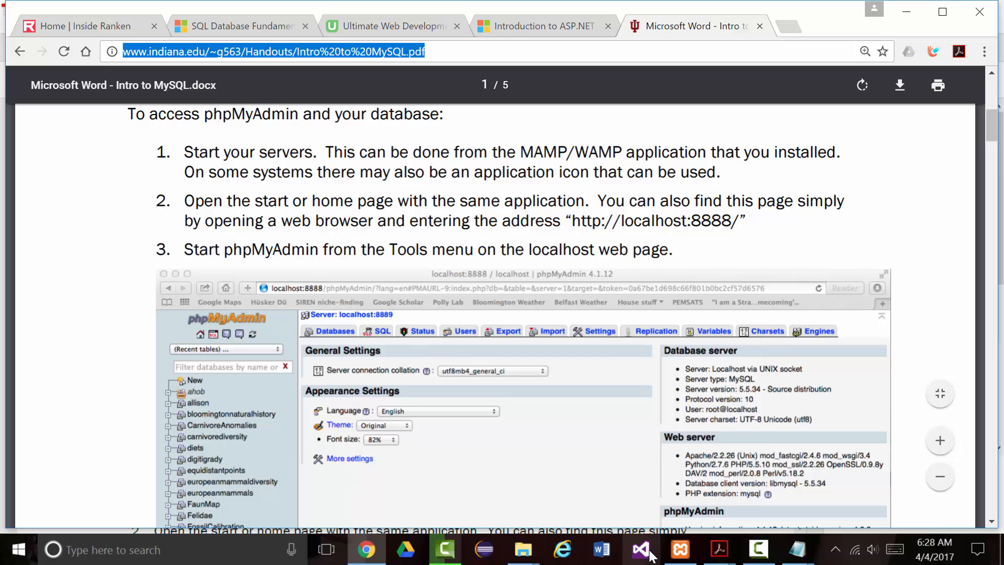
# Launch phpMyAdmin through MySQL's Admin action in the XAMPP Control Panel, then close the page and minimize XAMPP.
pyautogui.click(680, 550)
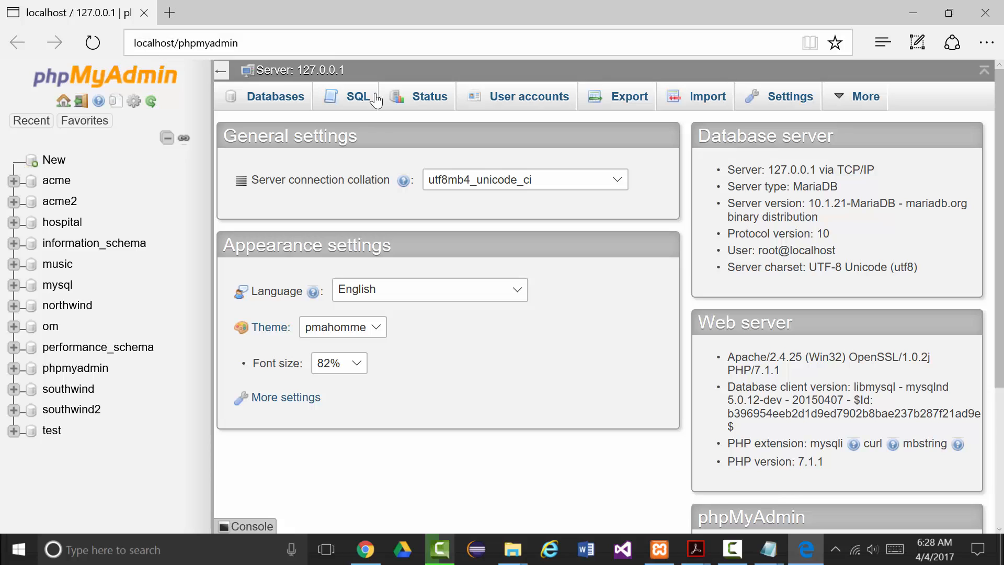
pyautogui.click(975, 16)
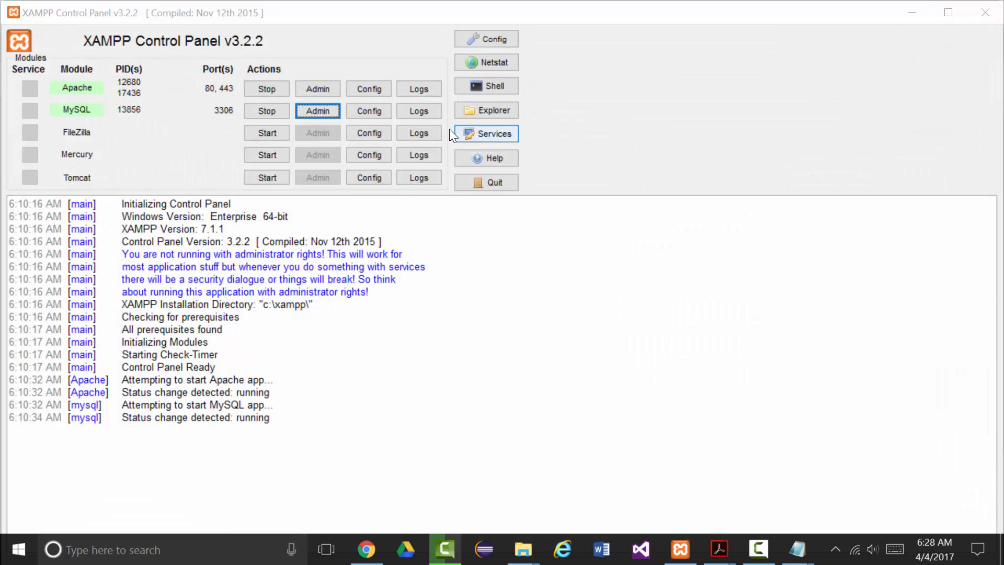
pyautogui.click(916, 14)
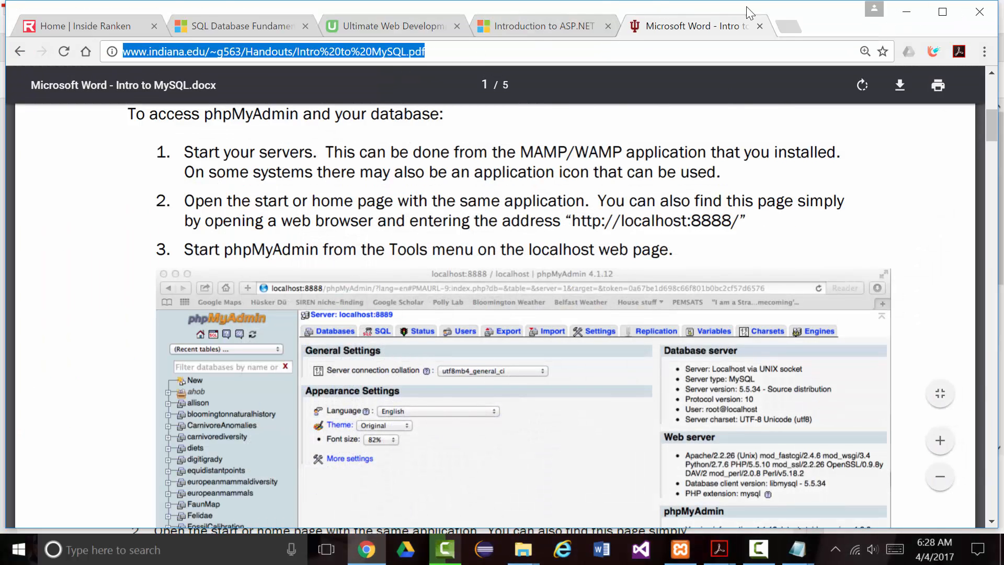
# Load localhost/phpmyadmin in a new Chrome tab and minimize the browser.
pyautogui.click(785, 27)
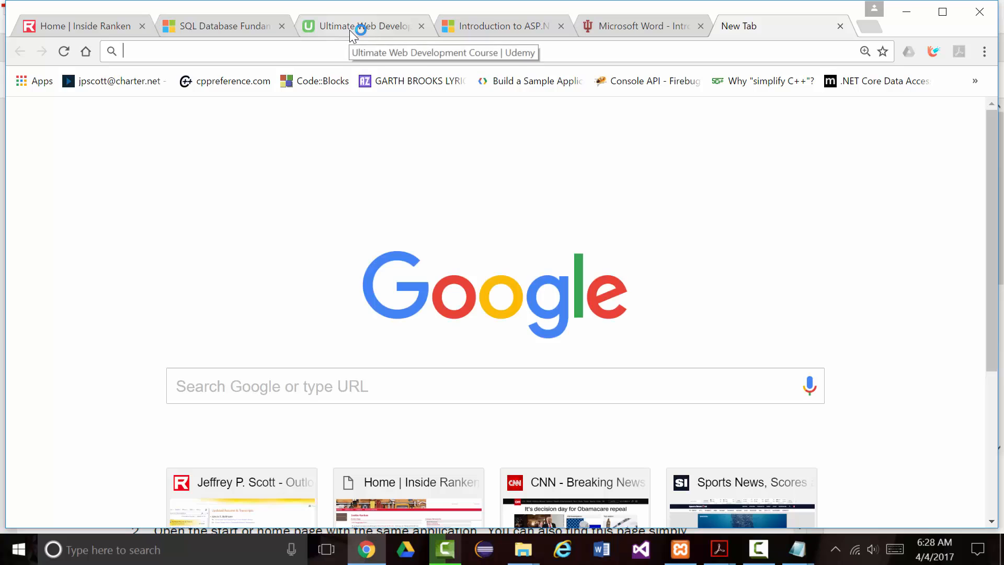
pyautogui.write('localhost/phpmyadmin')
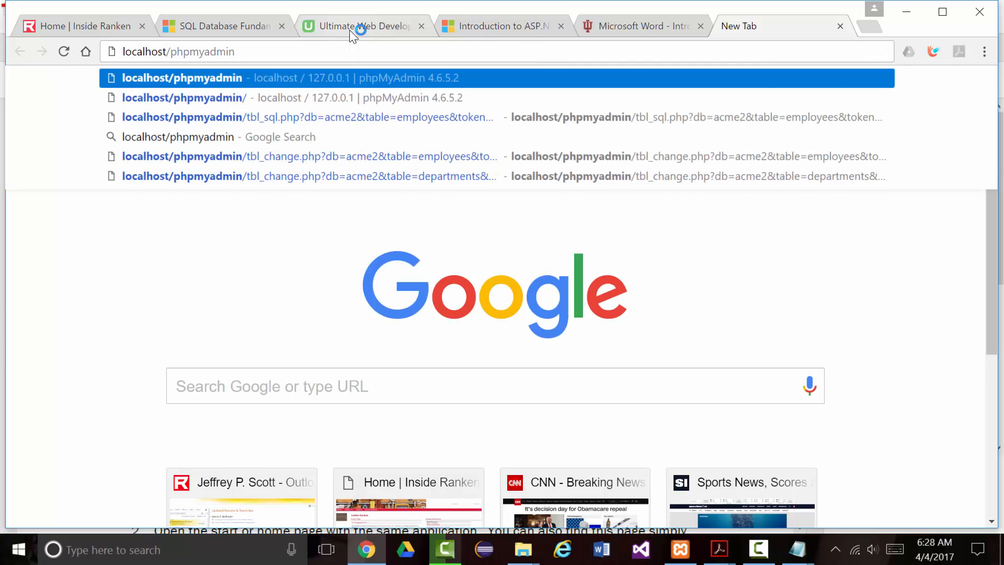
pyautogui.press('Return')
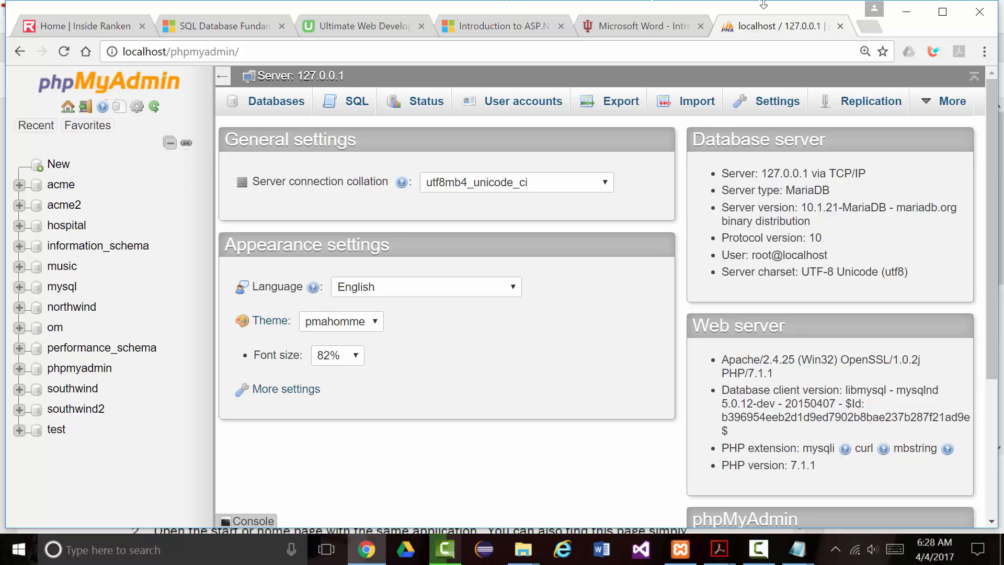
pyautogui.click(907, 12)
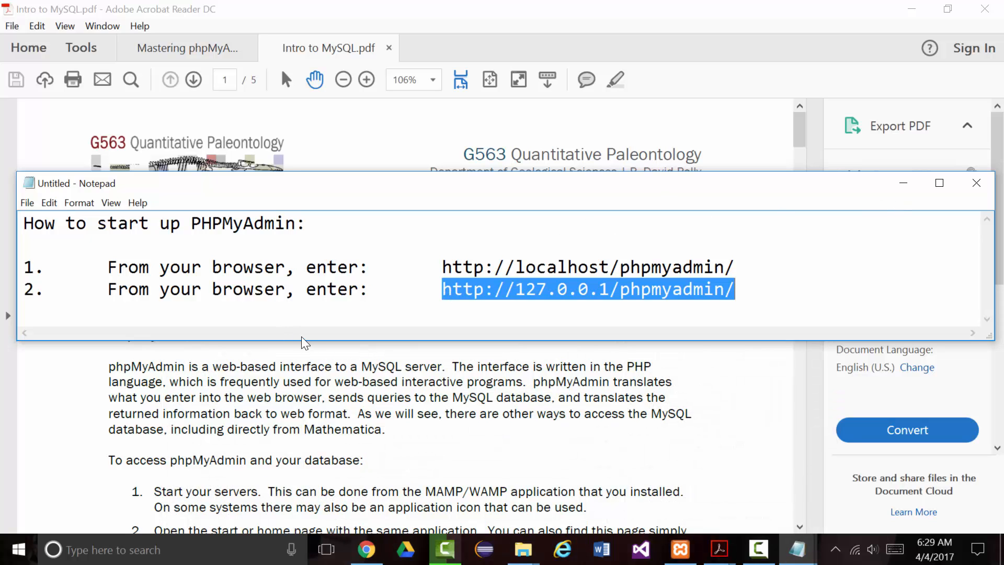
# Make the Notepad window taller and add item 3, "From Xampp Control Panel:", followed by "Choose".
pyautogui.moveTo(302, 340); pyautogui.dragTo(366, 444)
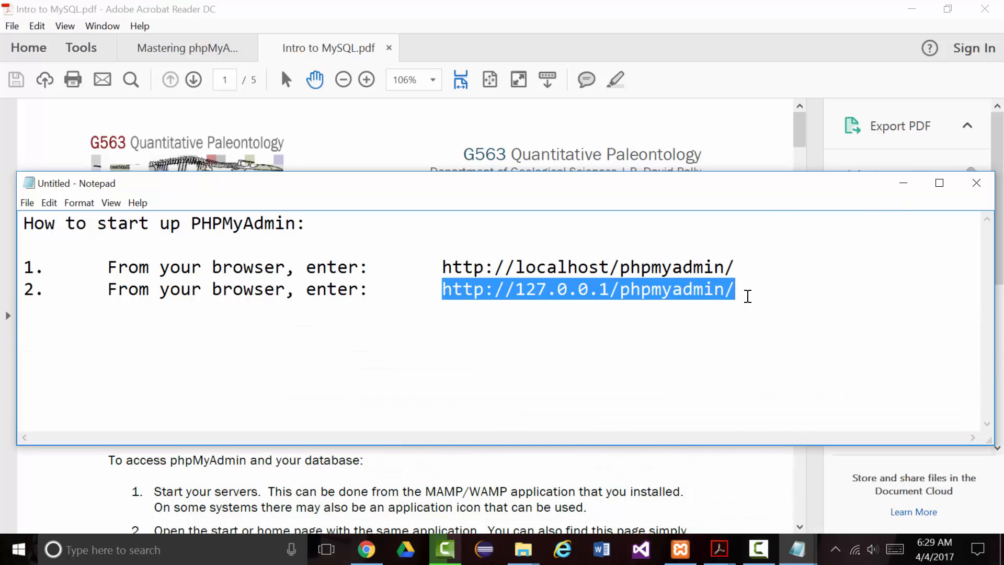
pyautogui.click(747, 296)
pyautogui.write('3.')
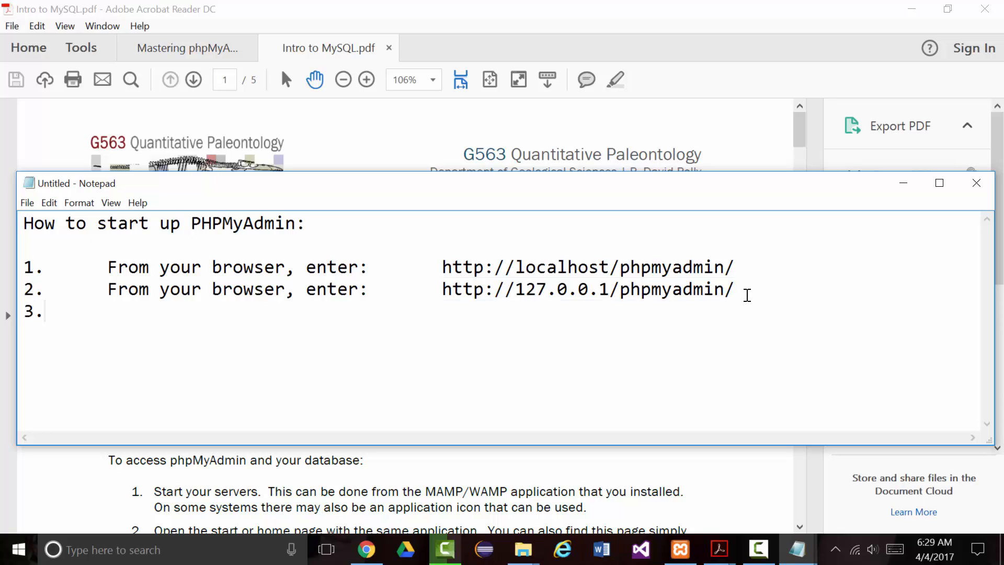
pyautogui.write('From Xampp Control Panel')
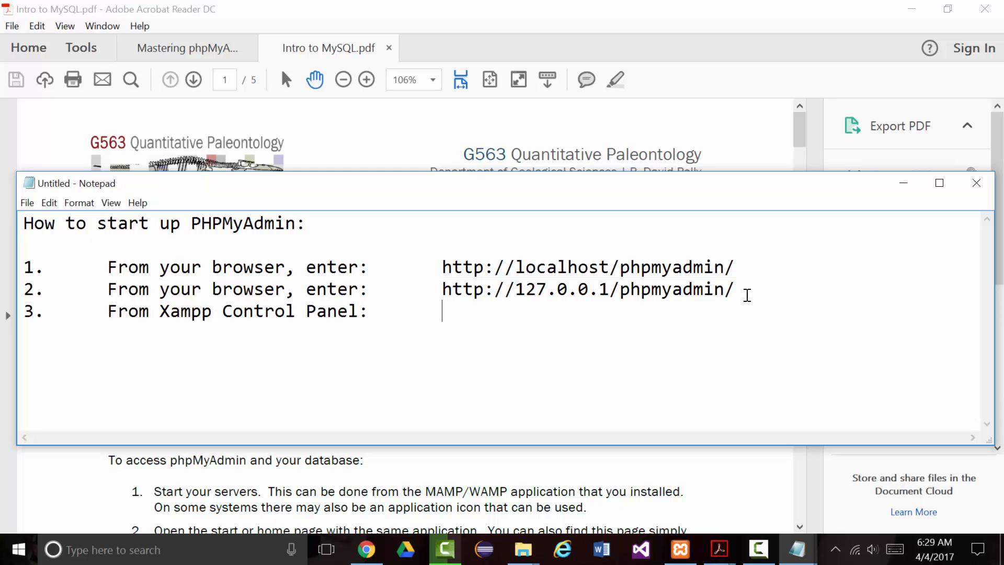
pyautogui.write(':\tChos')
pyautogui.press('BackSpace')
pyautogui.write('ose')
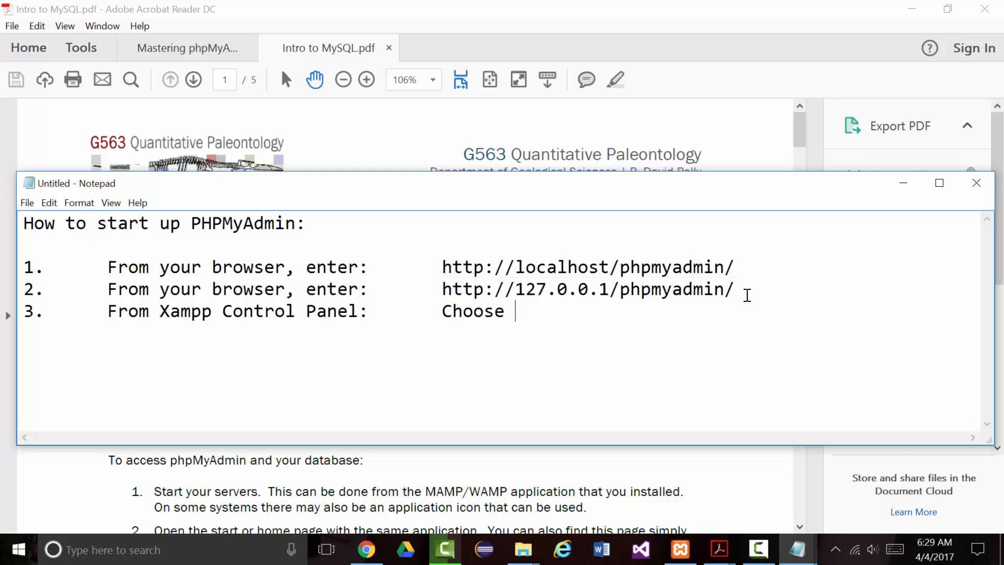
# Replace "Choose" in item 3 with "From the MySQL tab, select admin".
pyautogui.press('BackSpace')
pyautogui.press('BackSpace')
pyautogui.press('BackSpace')
pyautogui.press('BackSpace')
pyautogui.press('BackSpace')
pyautogui.press('BackSpace')
pyautogui.press('BackSpace')
pyautogui.write('From the m')
pyautogui.press('BackSpace')
pyautogui.write('M')
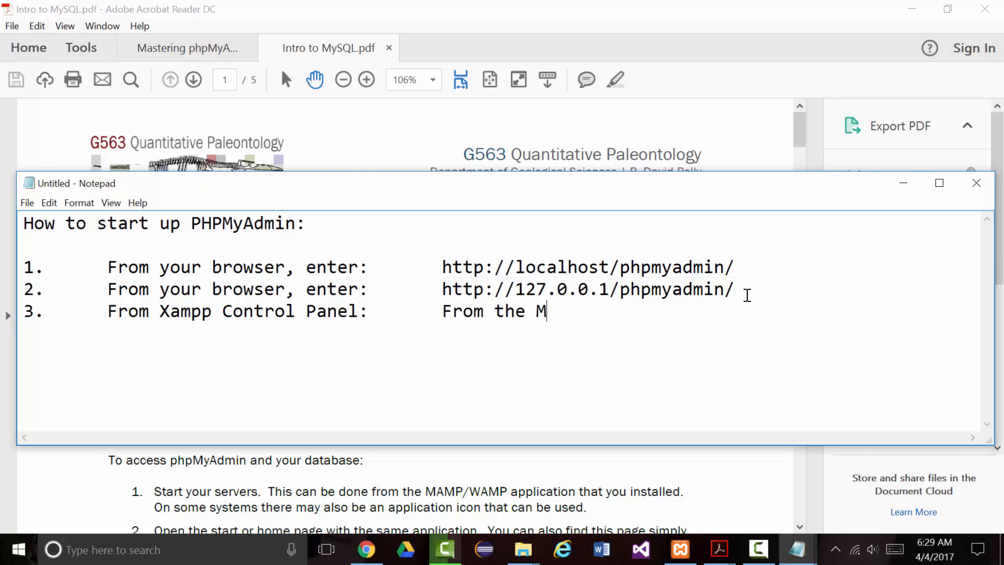
pyautogui.write('ySql')
pyautogui.press('BackSpace')
pyautogui.press('BackSpace')
pyautogui.press('BackSpace')
pyautogui.write('QL tab, ')
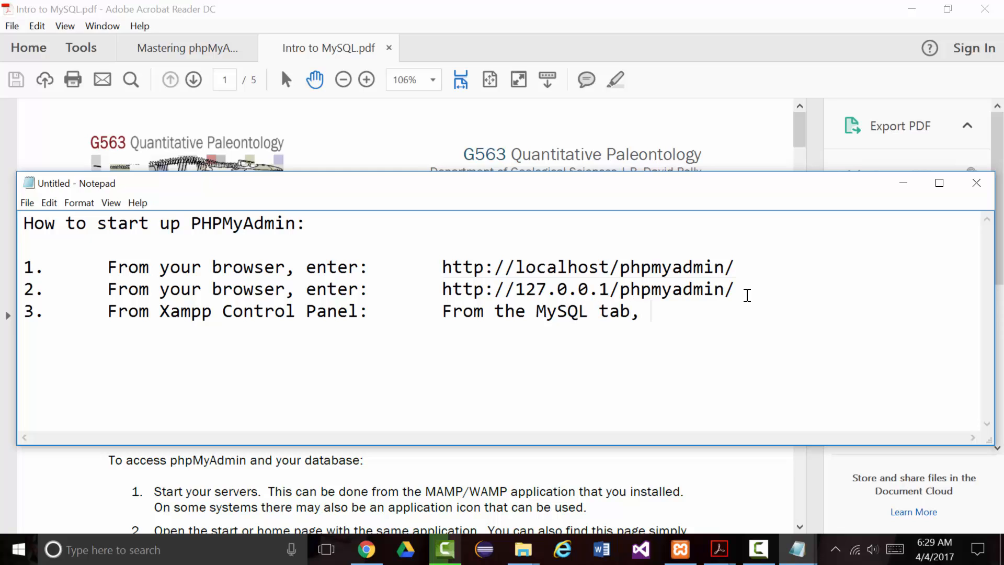
pyautogui.write('select admin')
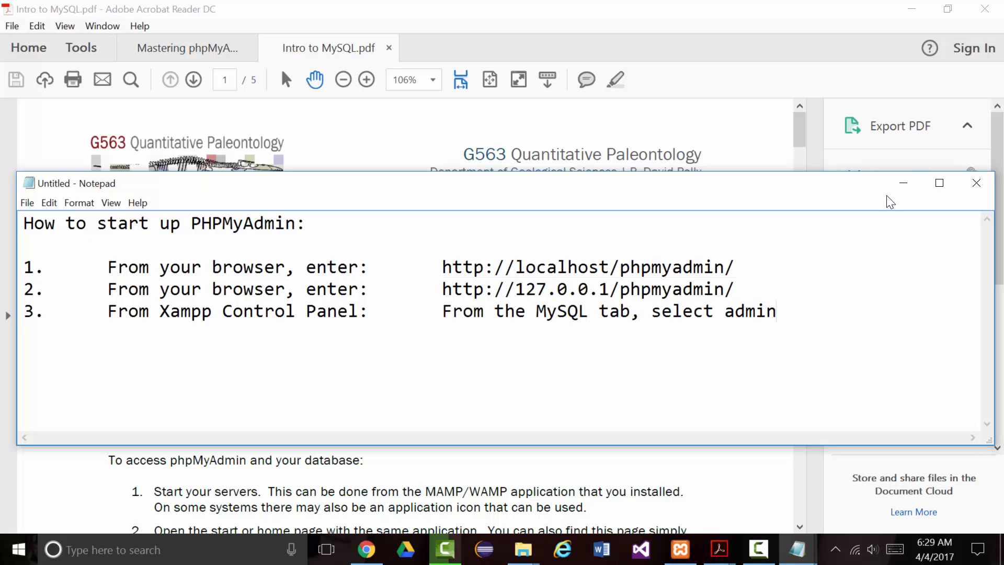
# Minimize the note and read through the PDF's sections on accessing phpMyAdmin, importing data and debugging import problems.
pyautogui.click(903, 184)
pyautogui.scroll(-2, 374, 291)
pyautogui.scroll(-7, 374, 291)
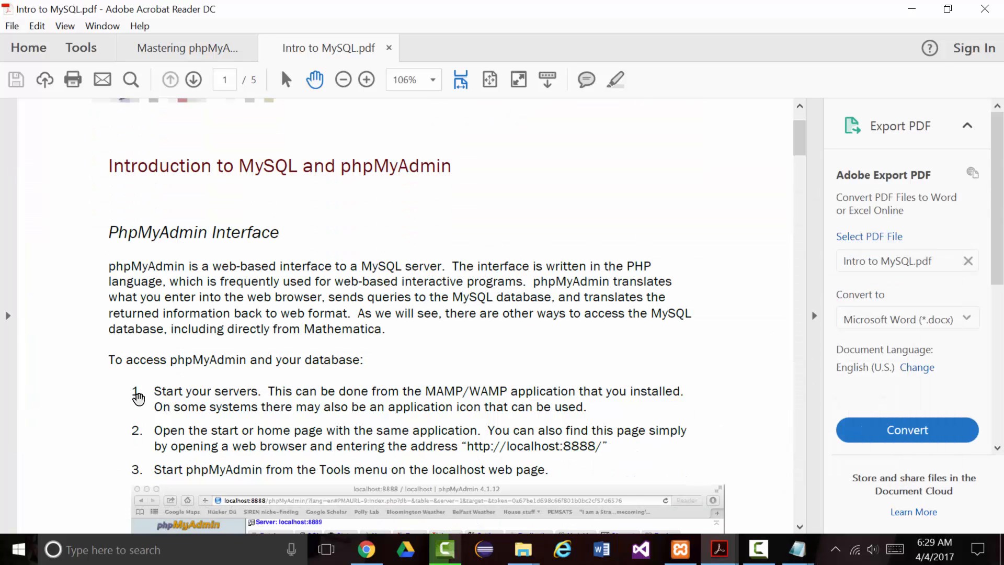
pyautogui.scroll(-18, 341, 359)
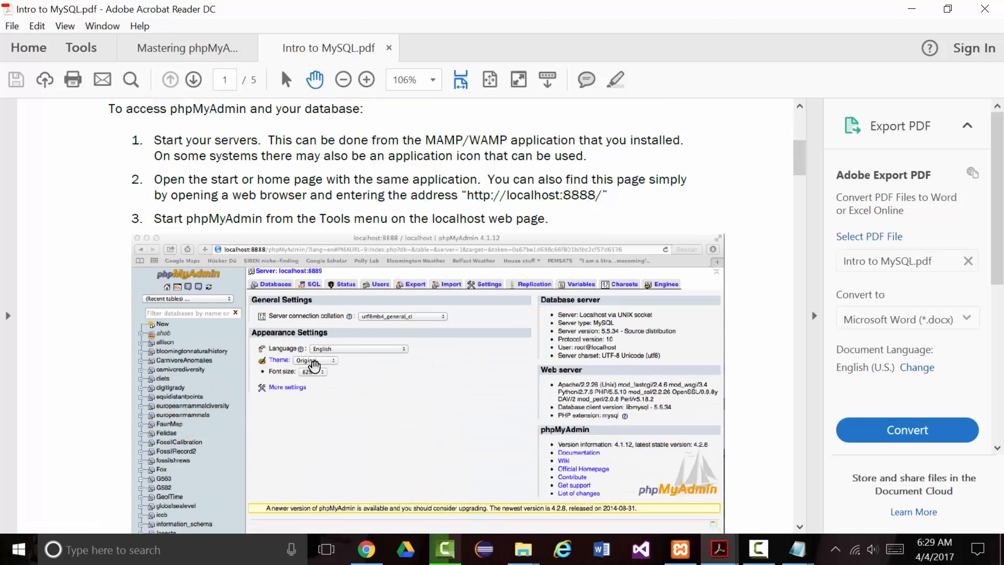
pyautogui.scroll(-14, 312, 352)
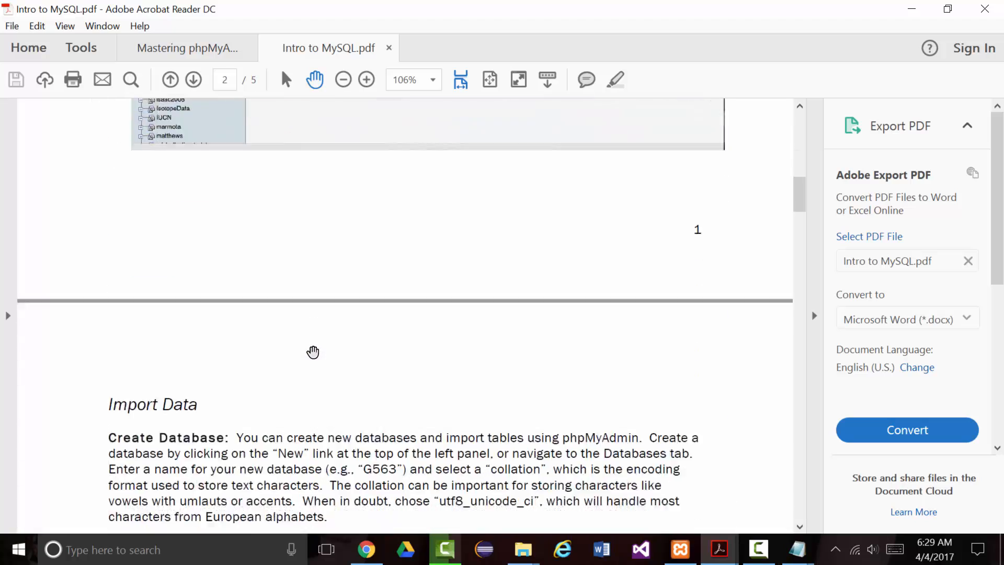
pyautogui.scroll(-2, 313, 351)
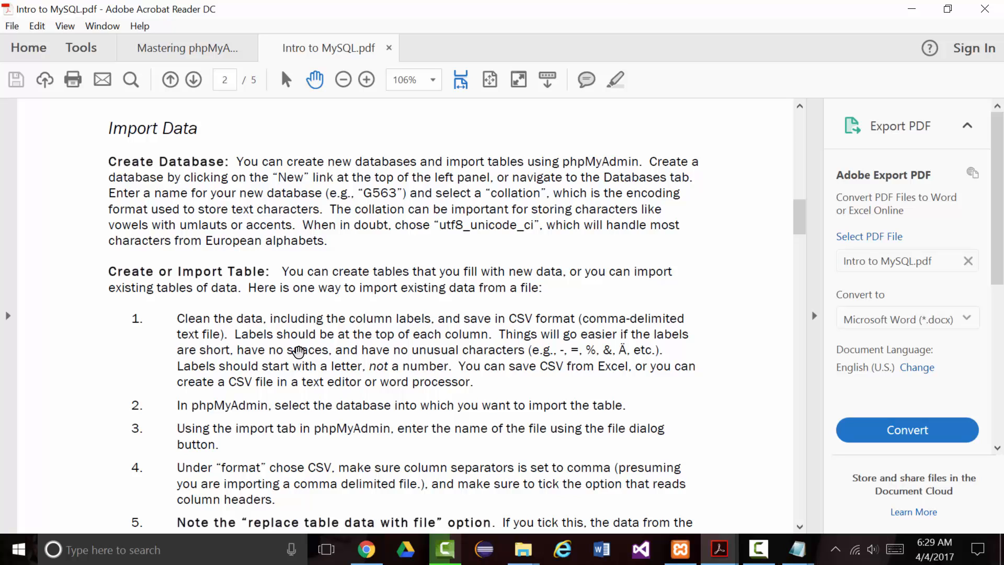
pyautogui.scroll(-4, 262, 369)
pyautogui.scroll(-11, 259, 366)
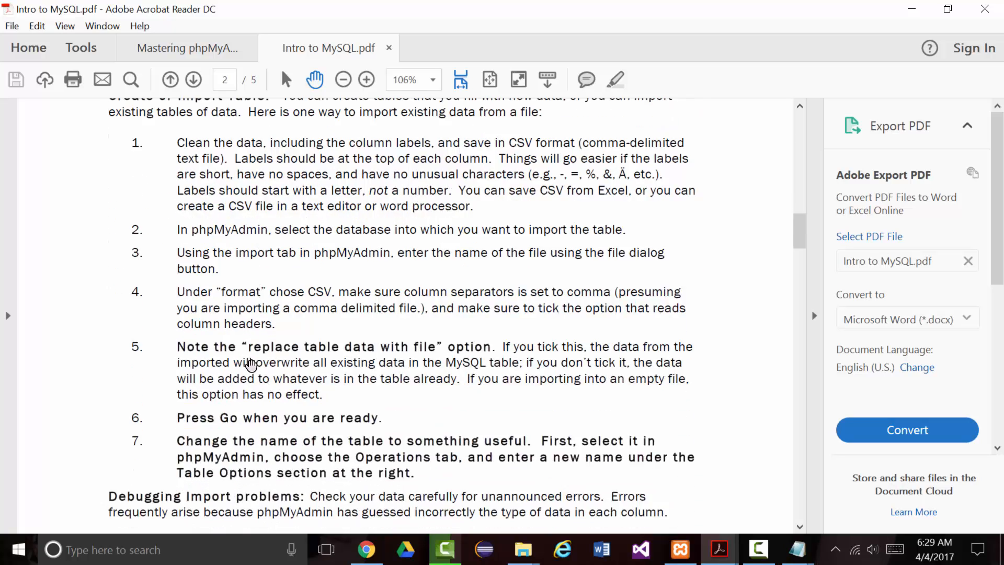
pyautogui.scroll(-5, 226, 277)
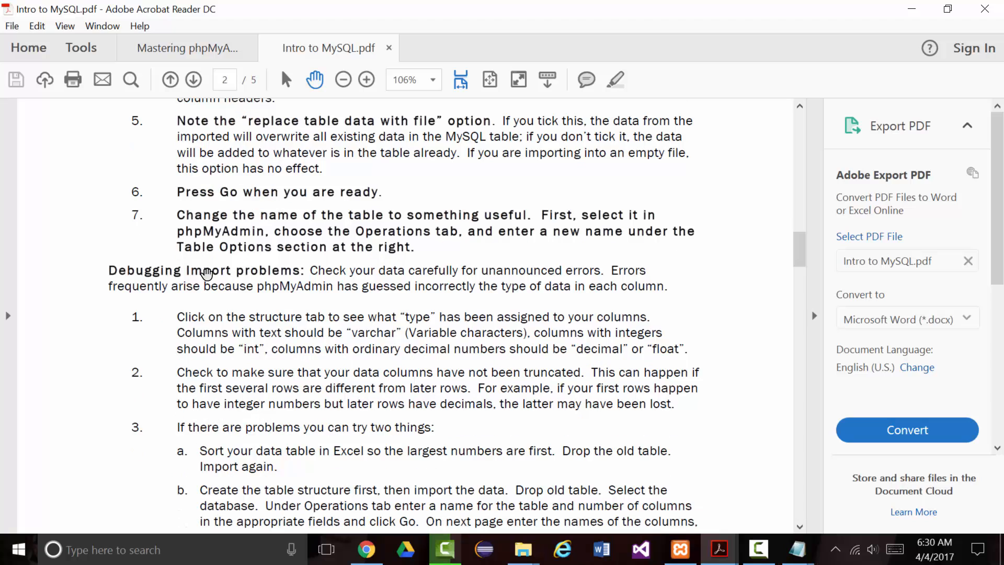
pyautogui.scroll(-15, 227, 277)
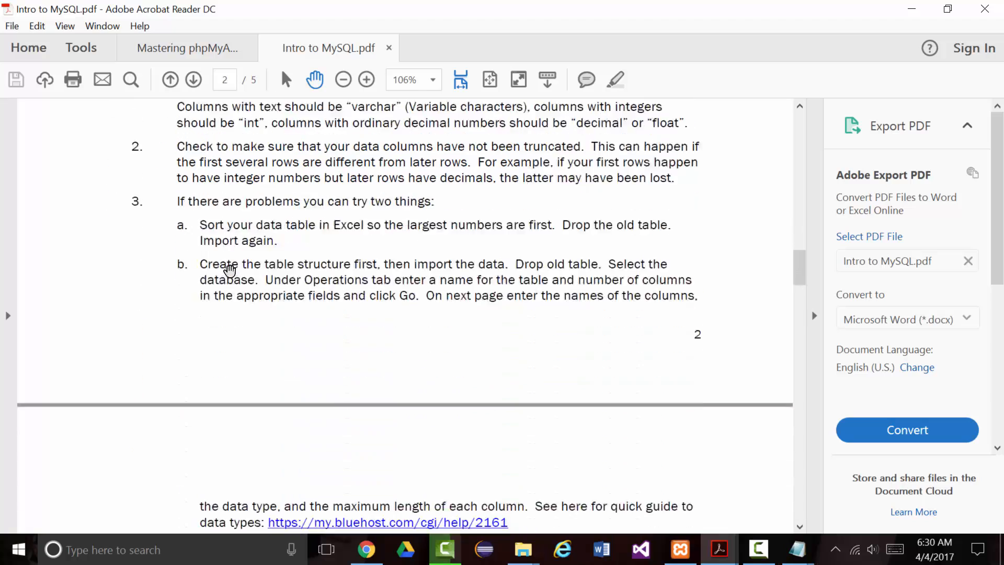
# Skim the PDF's SQL query sections from the introduction to the Group By clause and go back to Import Data.
pyautogui.scroll(-12, 232, 271)
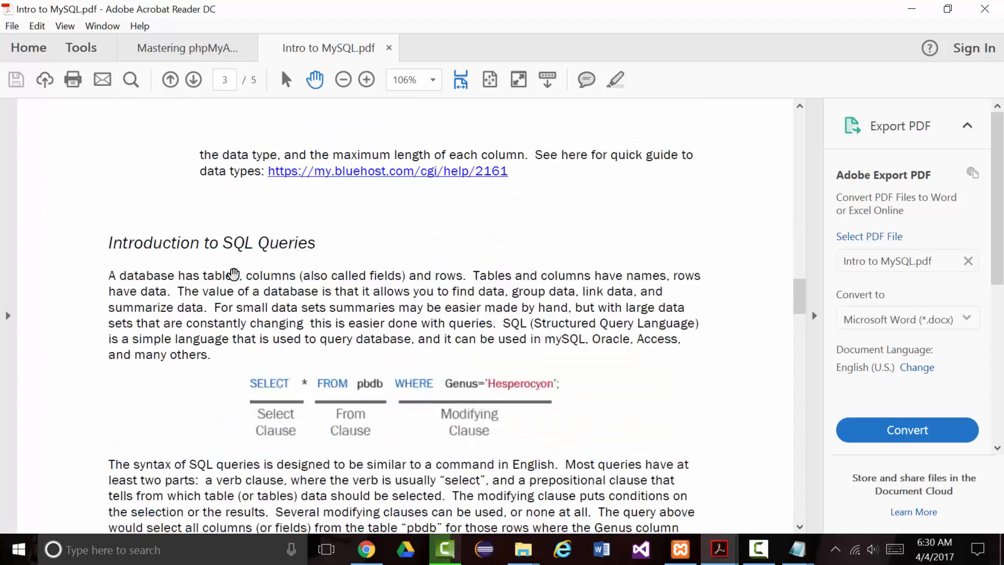
pyautogui.scroll(-16, 229, 271)
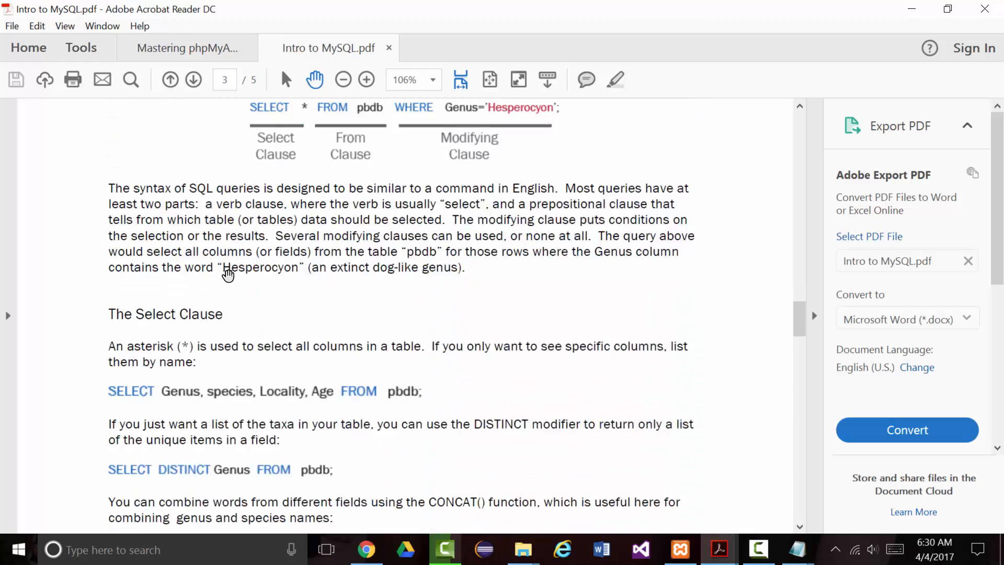
pyautogui.scroll(-20, 227, 282)
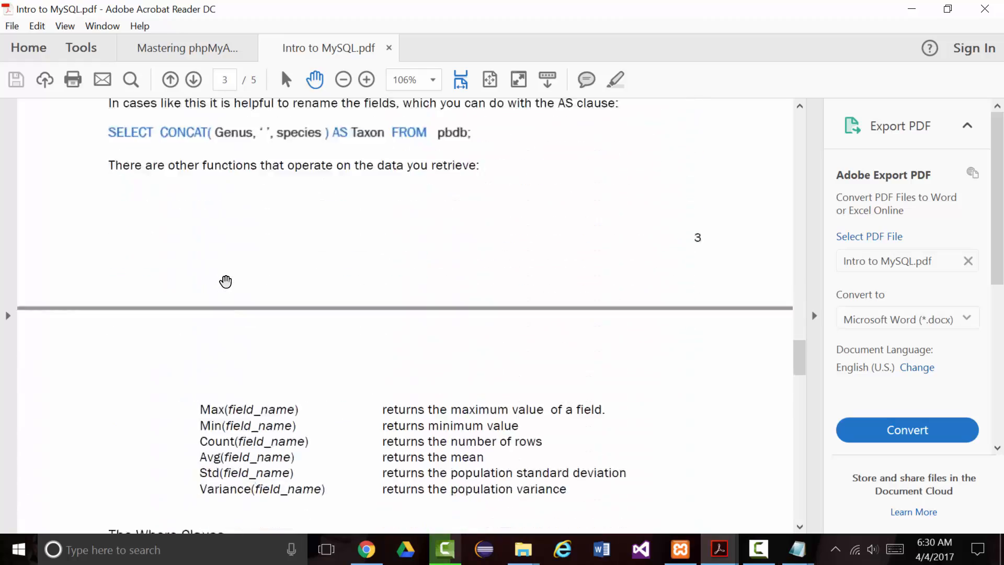
pyautogui.scroll(-16, 228, 284)
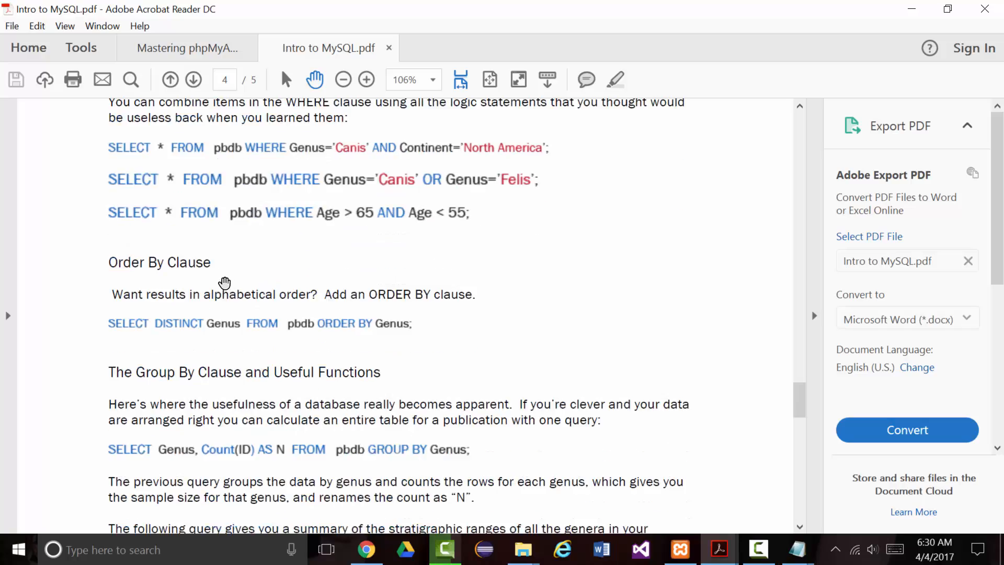
pyautogui.scroll(9, 240, 288)
pyautogui.scroll(20, 245, 291)
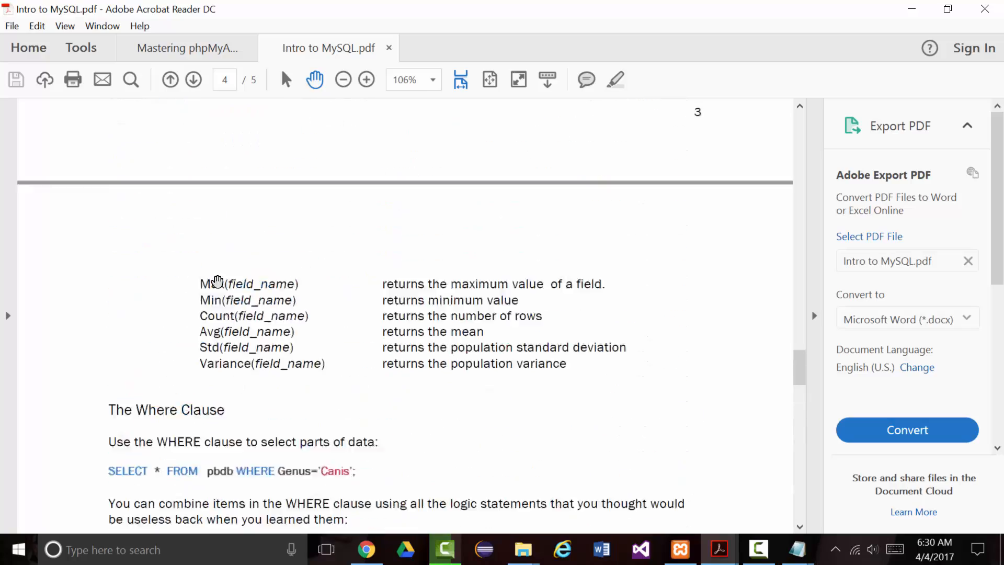
pyautogui.scroll(20, 173, 291)
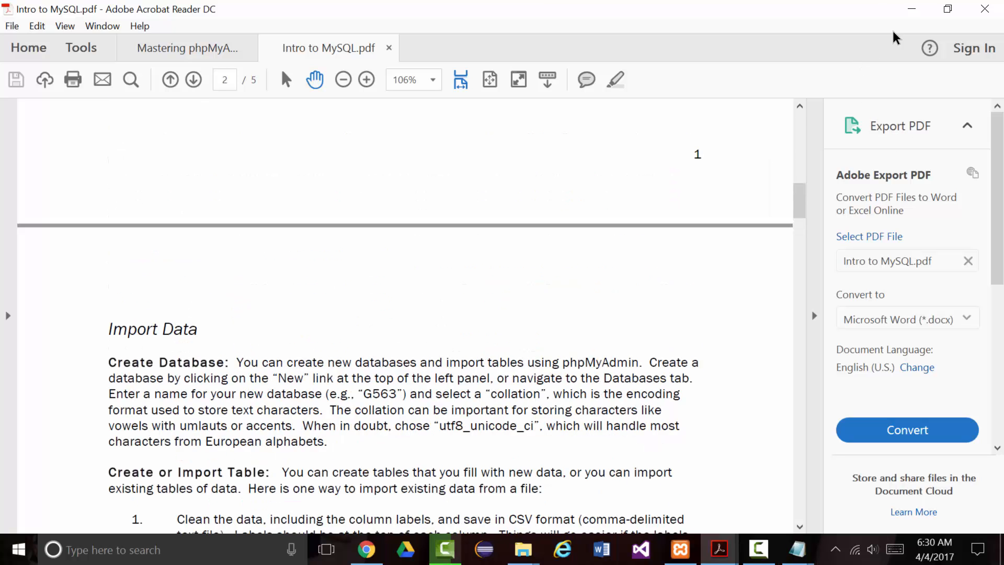
# Minimize the PDF reader, switch to phpMyAdmin in Chrome, and open the Databases page to review the database list.
pyautogui.click(910, 9)
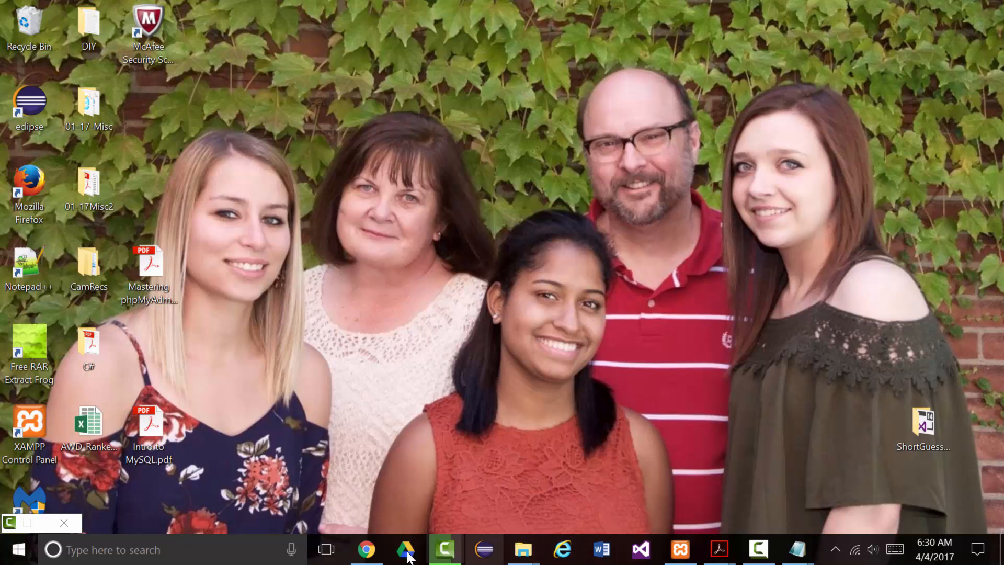
pyautogui.click(366, 549)
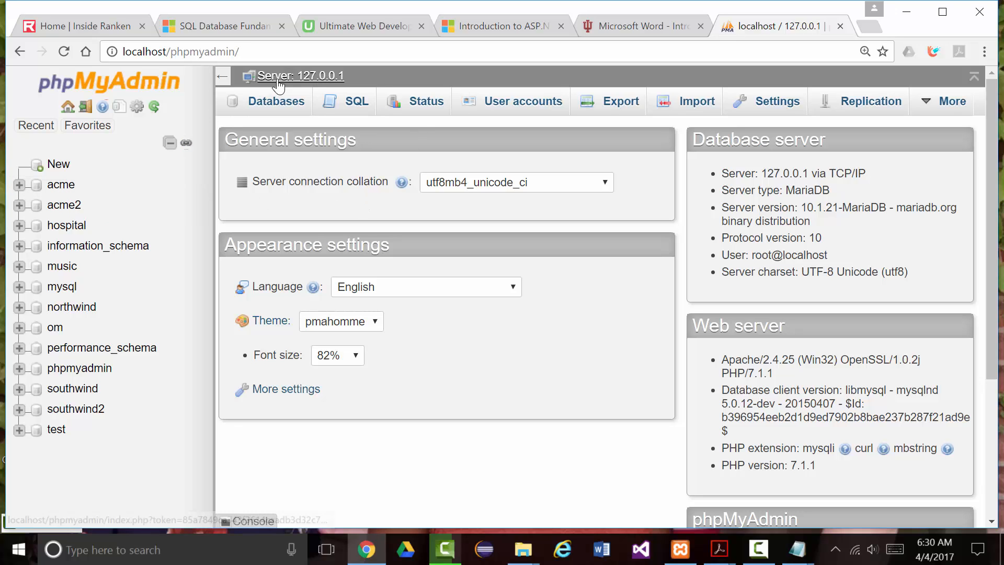
pyautogui.click(271, 110)
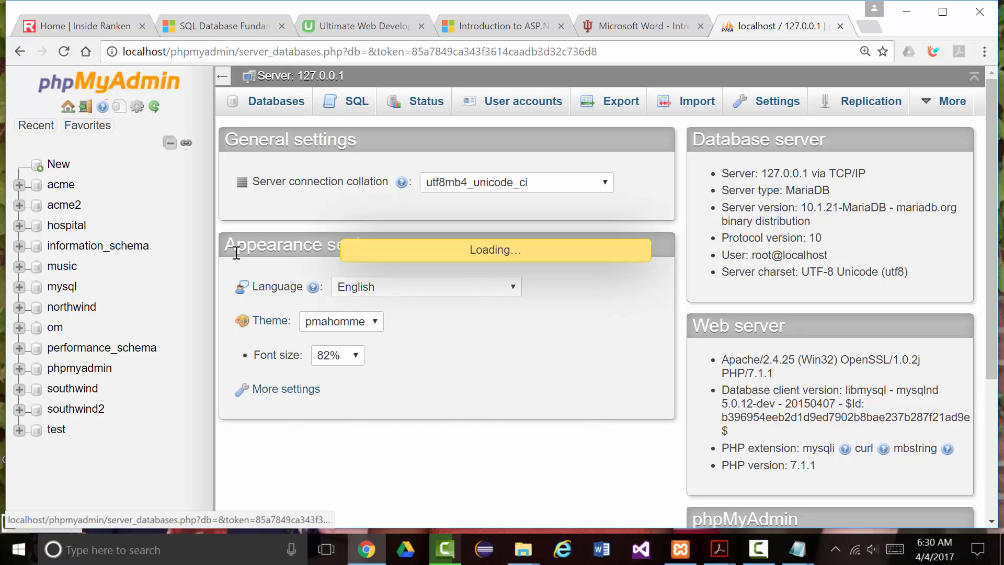
pyautogui.scroll(-5, 418, 256)
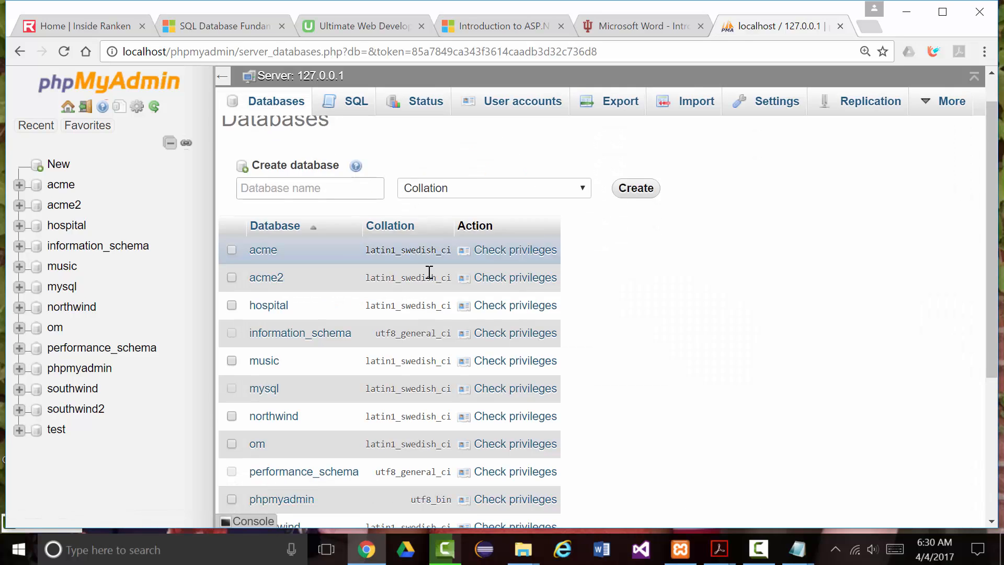
pyautogui.scroll(5, 410, 321)
pyautogui.scroll(-5, 330, 258)
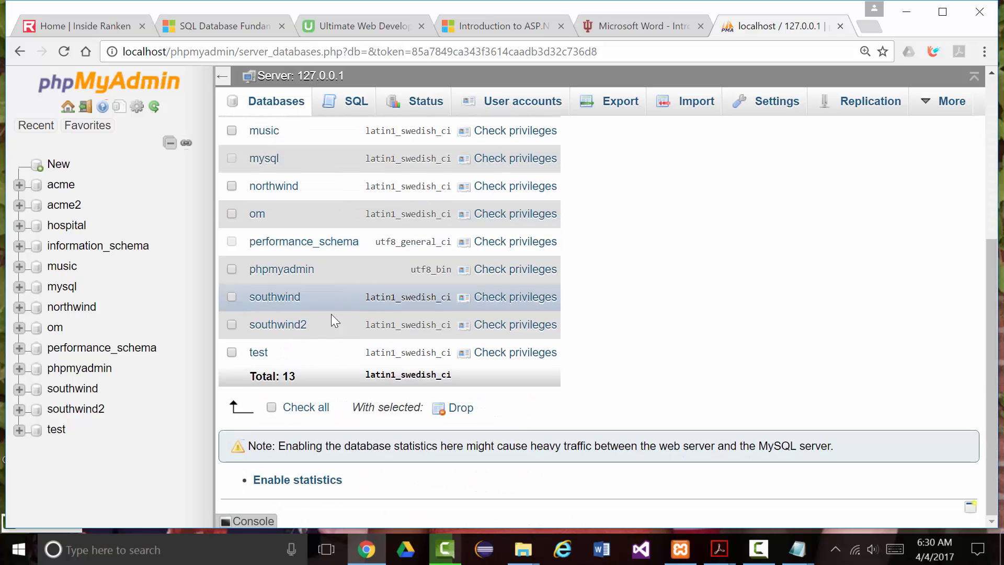
pyautogui.scroll(5, 347, 352)
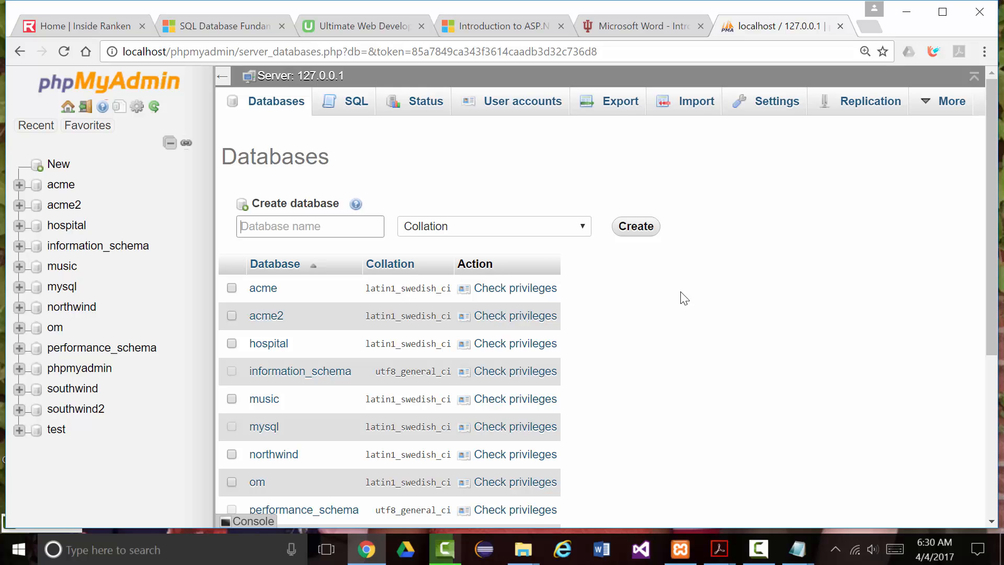
# Create a database named students without choosing a specific collation.
pyautogui.write('st')
pyautogui.write('udents')
pyautogui.click(585, 228)
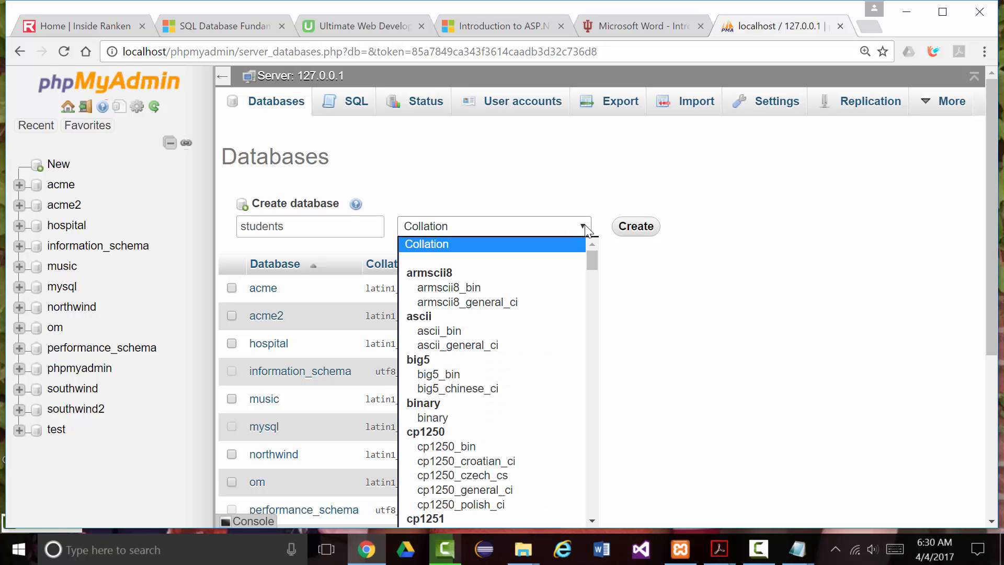
pyautogui.click(586, 229)
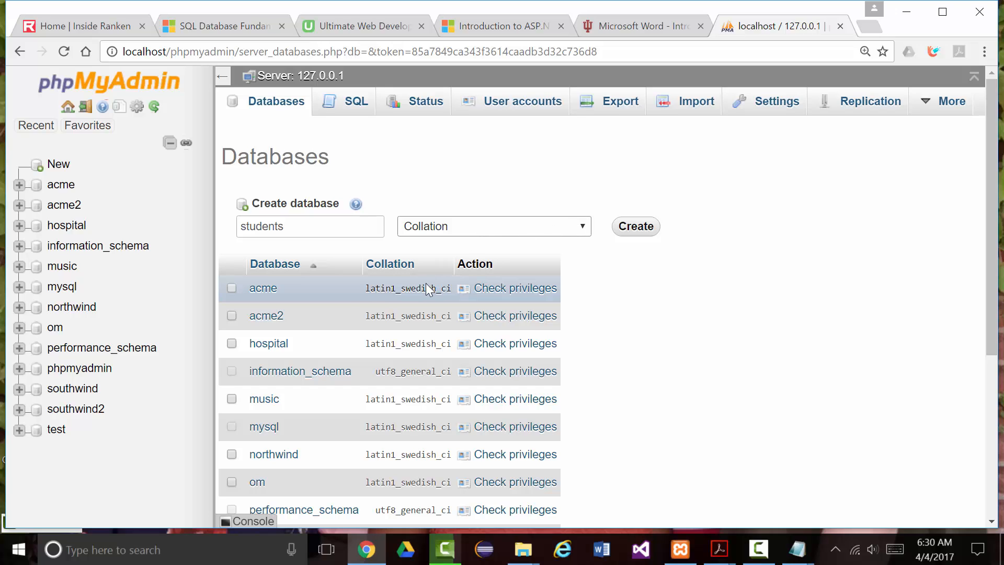
pyautogui.moveTo(398, 294)
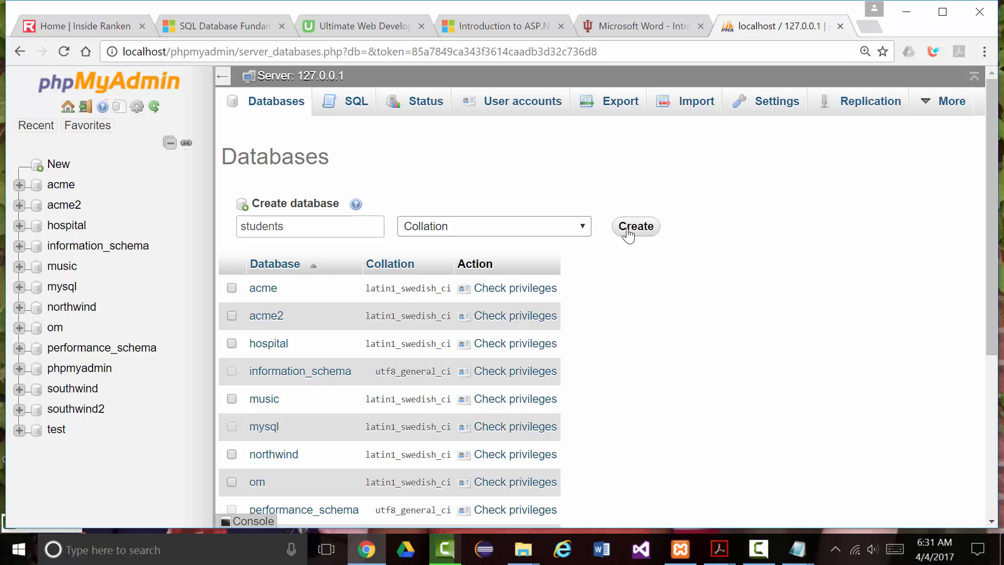
pyautogui.click(646, 232)
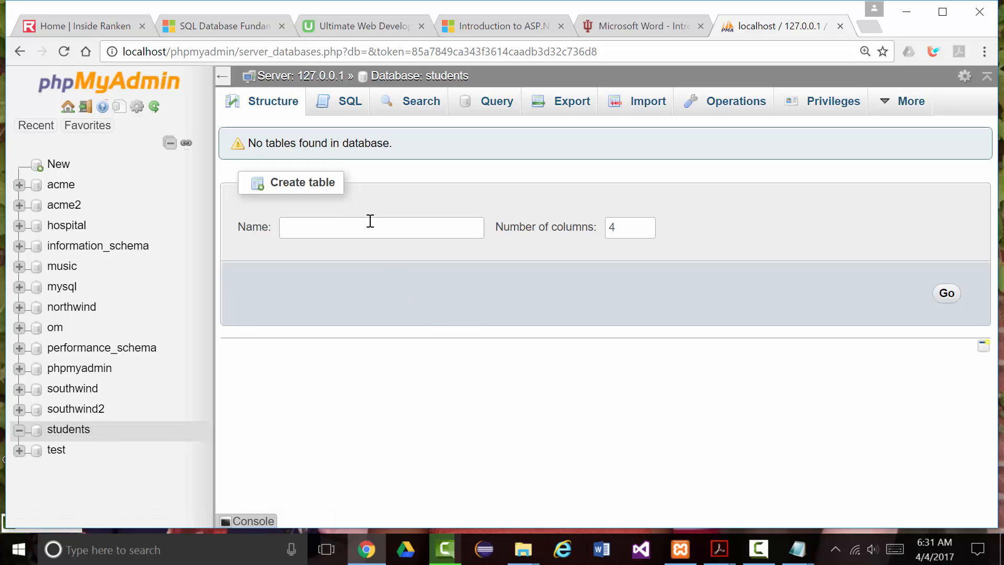
# Start a new table named awd with 5 columns in the students database.
pyautogui.click(344, 234)
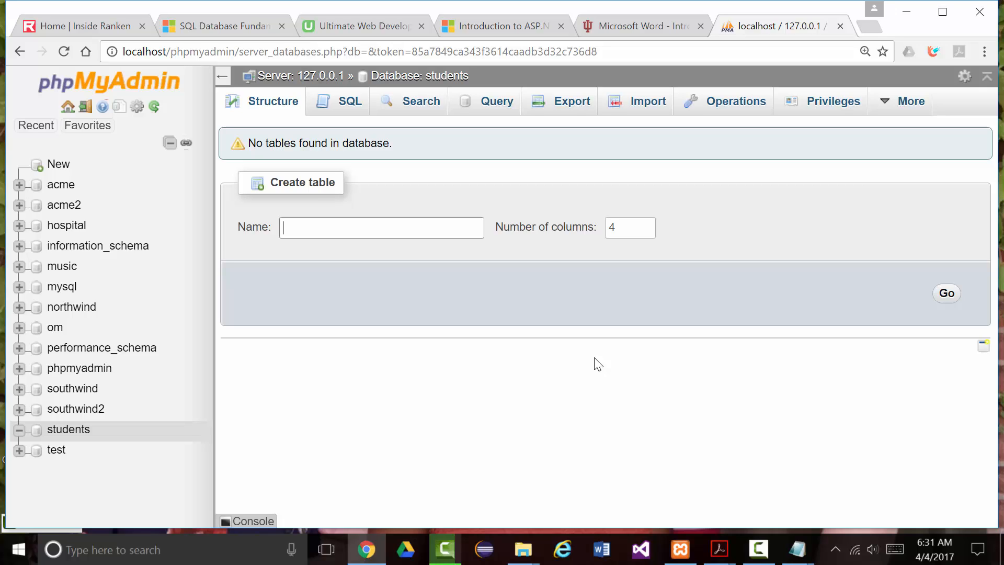
pyautogui.write('awd')
pyautogui.moveTo(627, 228); pyautogui.dragTo(588, 229)
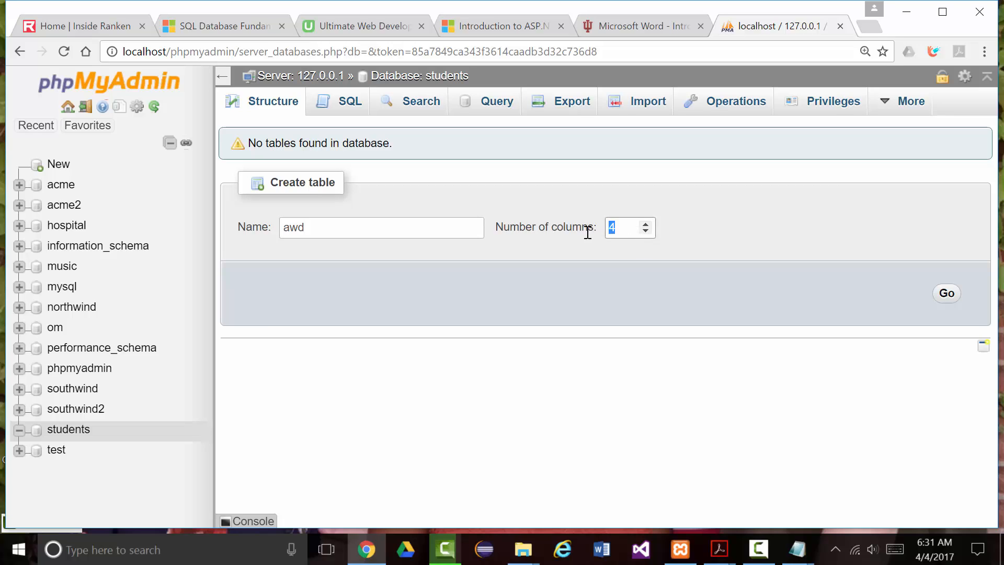
pyautogui.write('5')
pyautogui.click(945, 292)
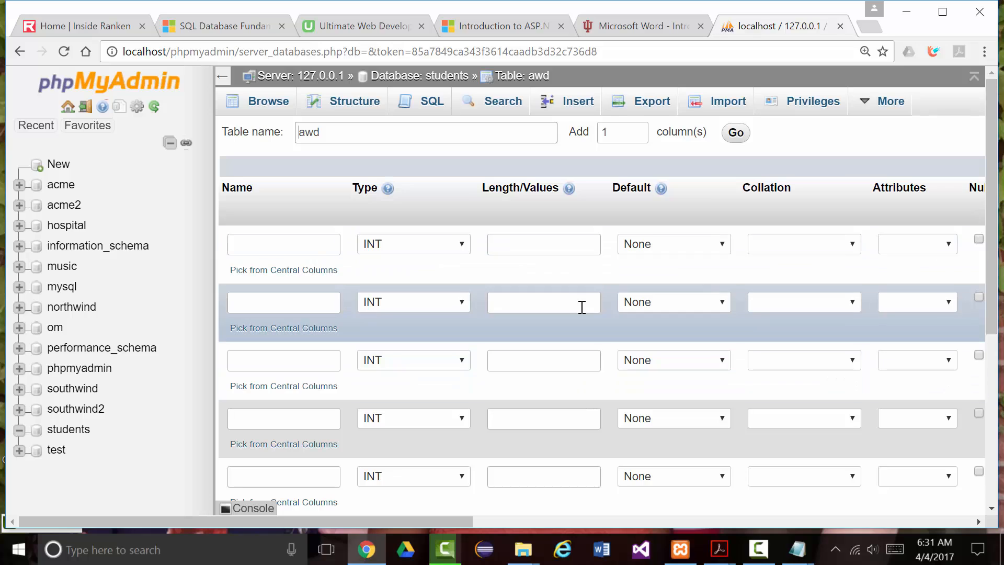
# Name the first column id, give it a PRIMARY index with size 11, and enable auto-increment.
pyautogui.click(261, 246)
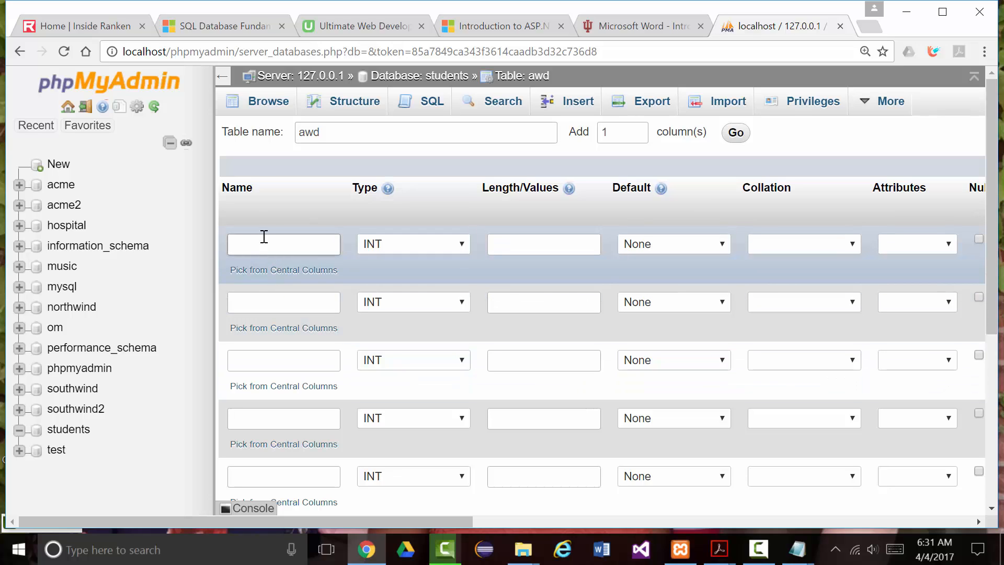
pyautogui.write('id')
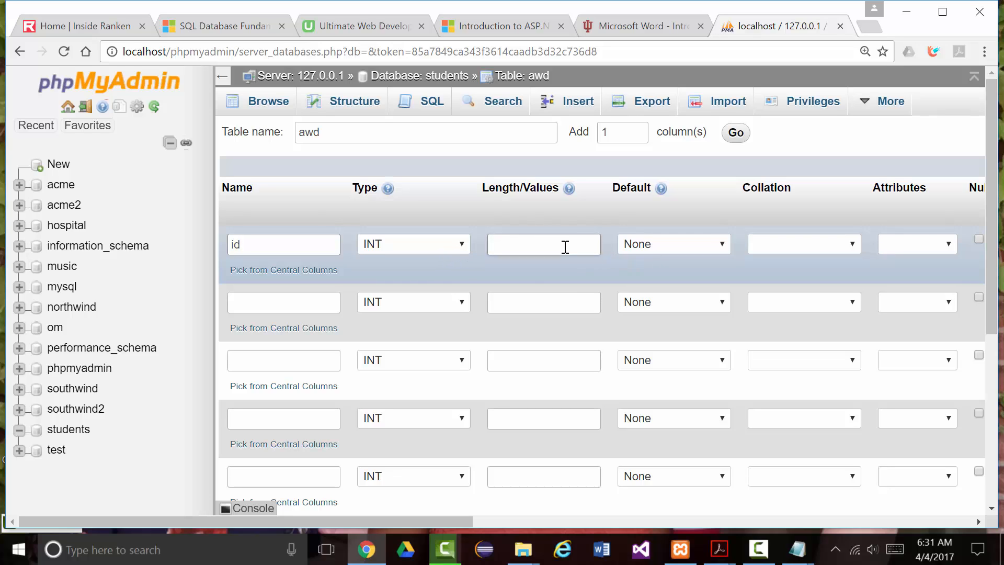
pyautogui.moveTo(416, 518); pyautogui.dragTo(599, 503)
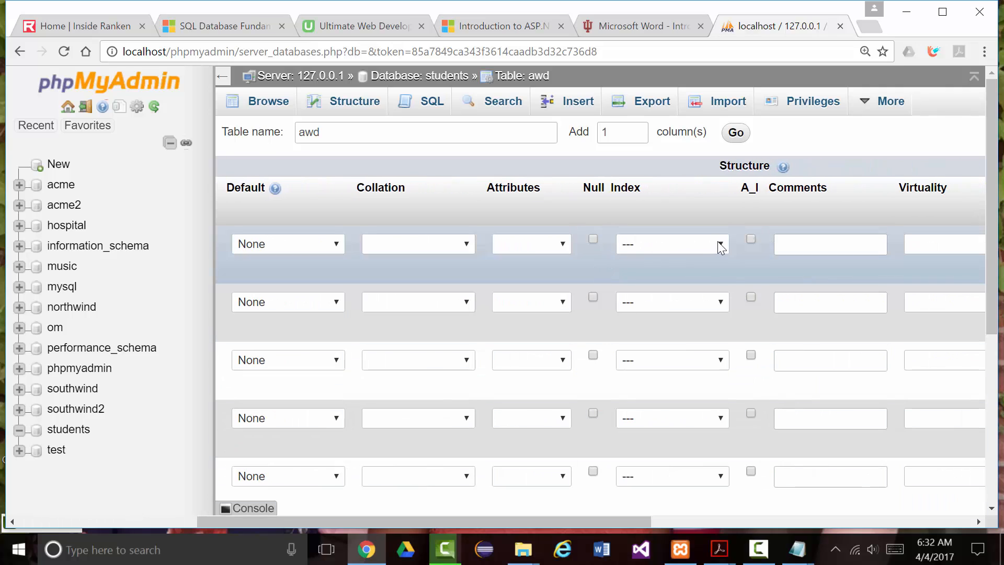
pyautogui.click(718, 242)
pyautogui.click(672, 277)
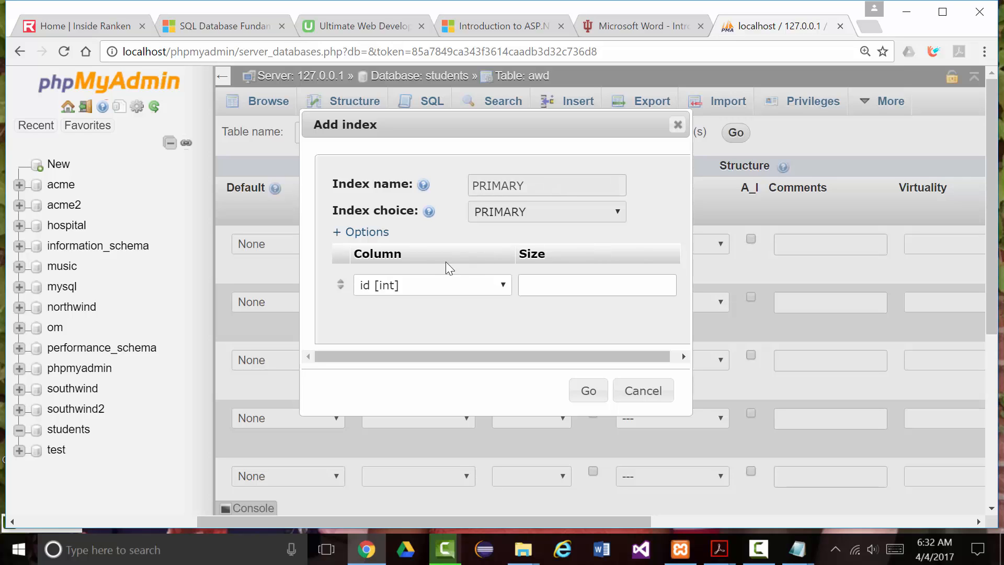
pyautogui.click(531, 284)
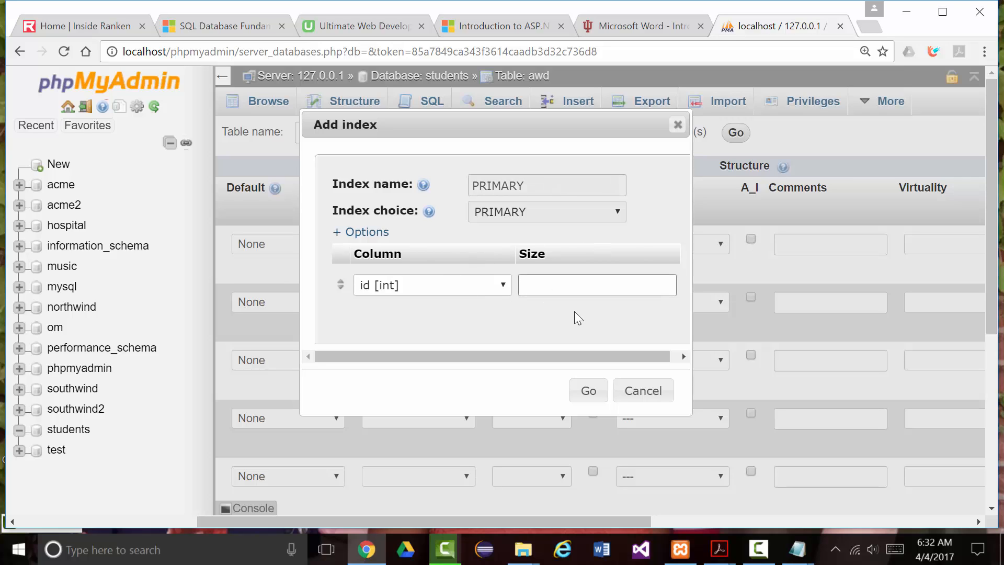
pyautogui.write('11')
pyautogui.click(588, 392)
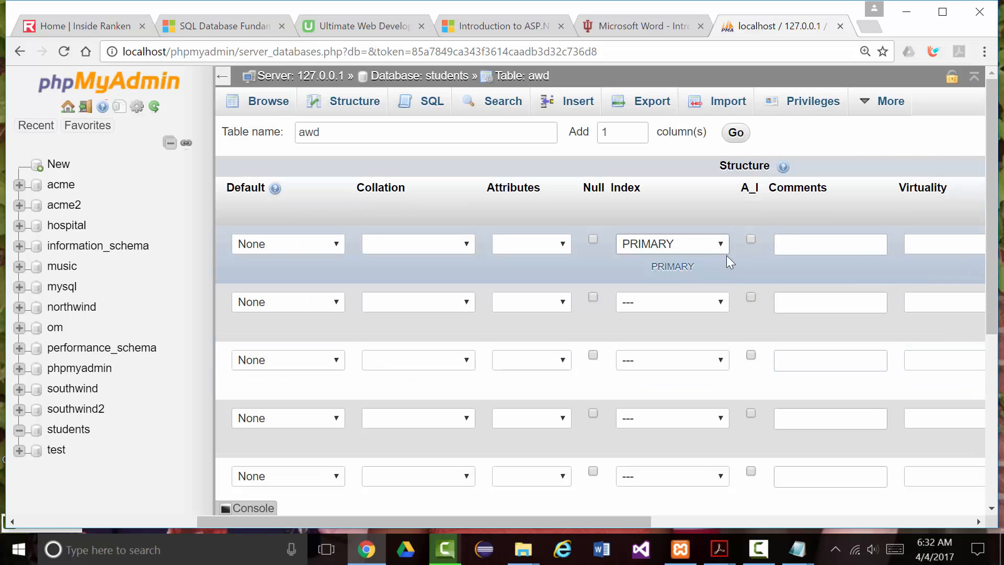
pyautogui.click(751, 239)
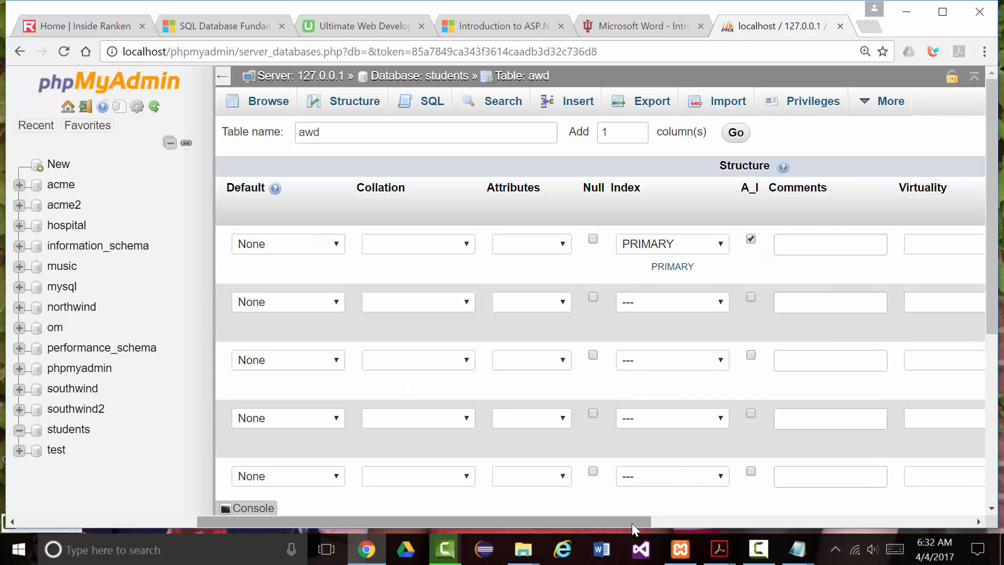
# Define the second column as firstName with type VARCHAR and length 30.
pyautogui.moveTo(632, 521); pyautogui.dragTo(424, 503)
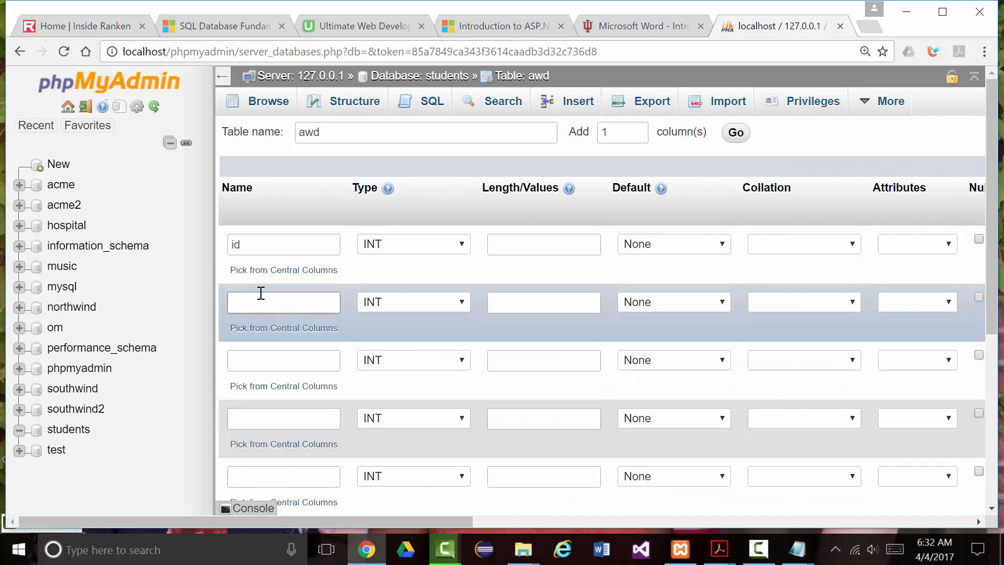
pyautogui.click(256, 301)
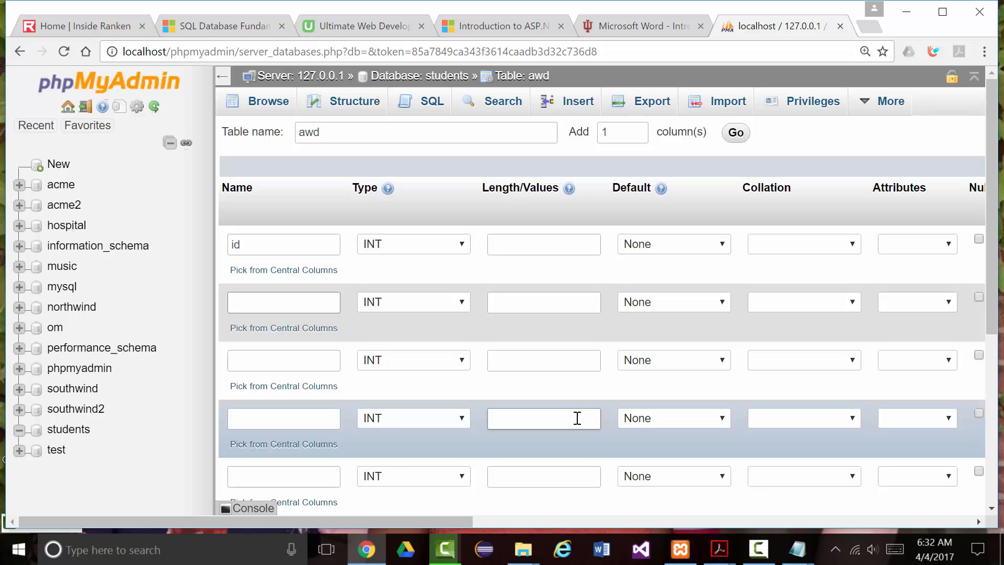
pyautogui.write('f')
pyautogui.hotkey('ctrl', '-')
pyautogui.write('irstName')
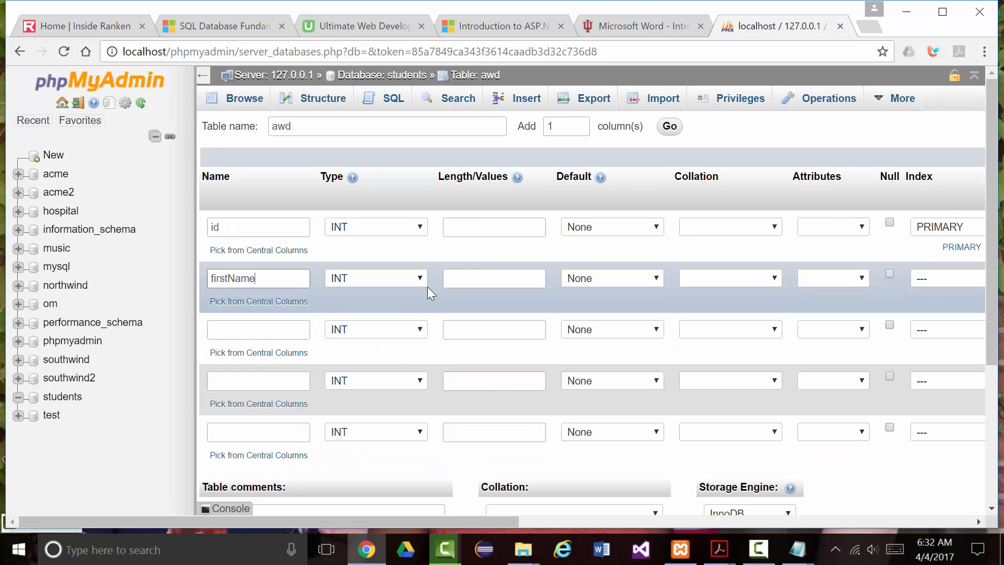
pyautogui.click(421, 279)
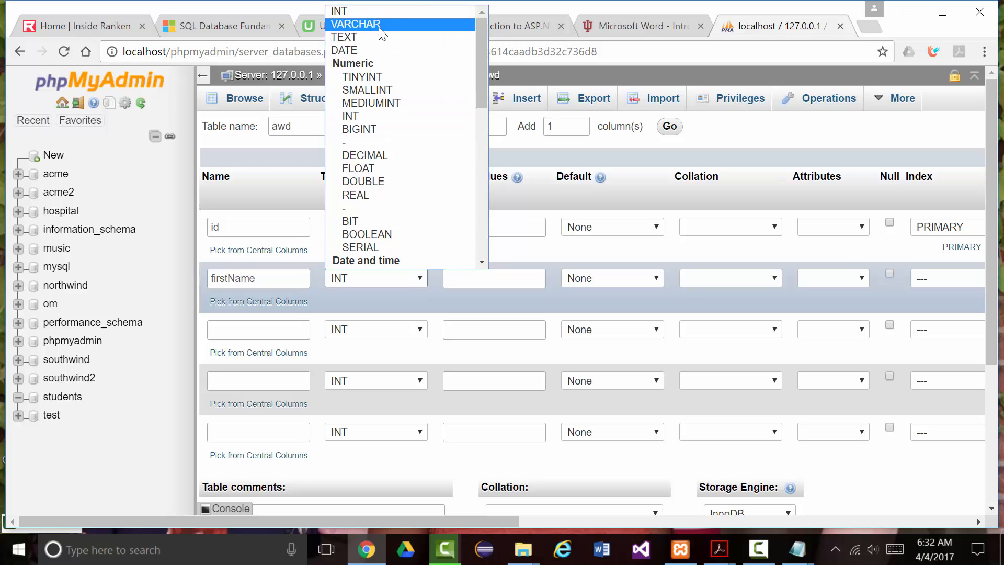
pyautogui.click(408, 24)
pyautogui.click(474, 281)
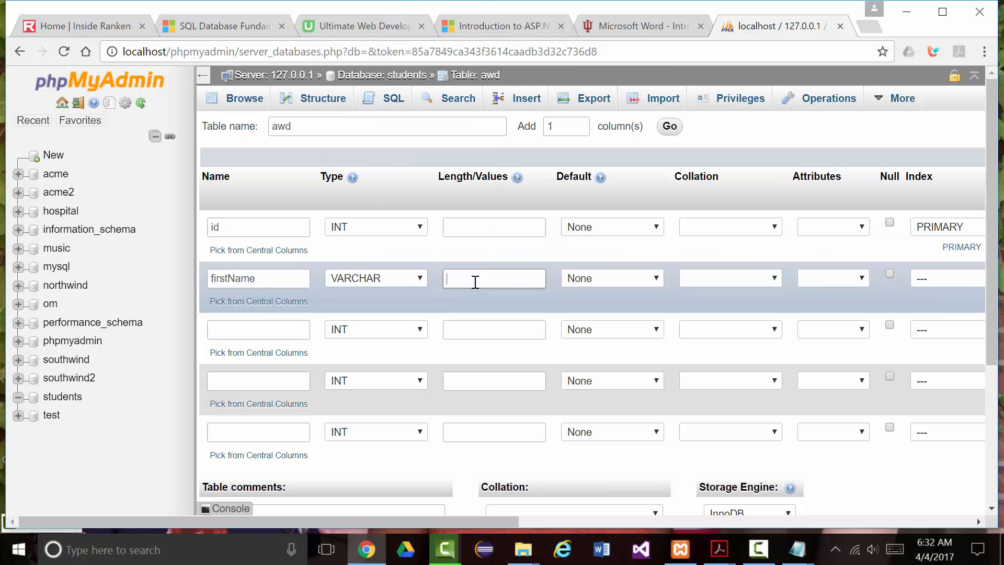
pyautogui.write('30')
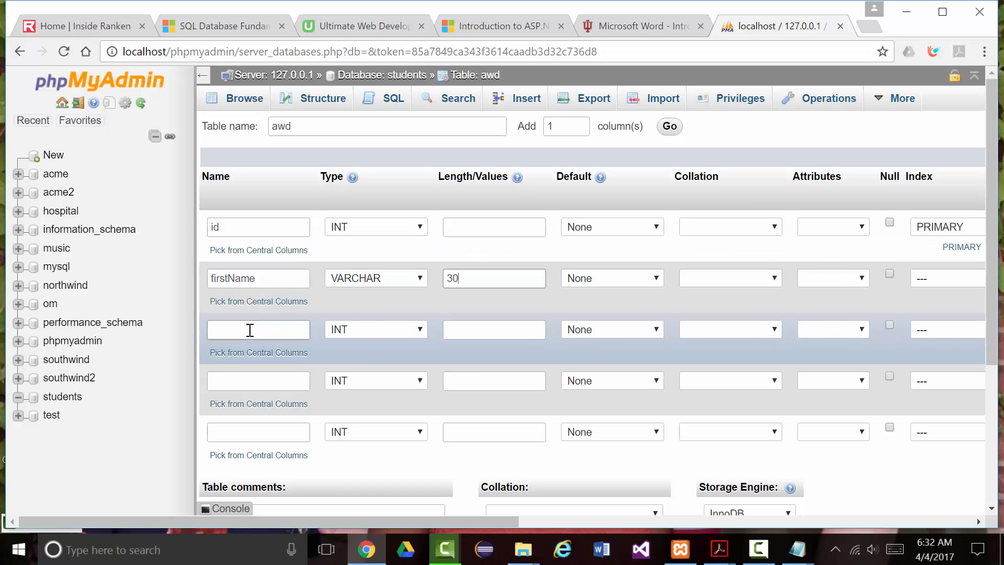
# Define the third column as lastName with type VARCHAR and length 30.
pyautogui.click(242, 333)
pyautogui.write('lastName')
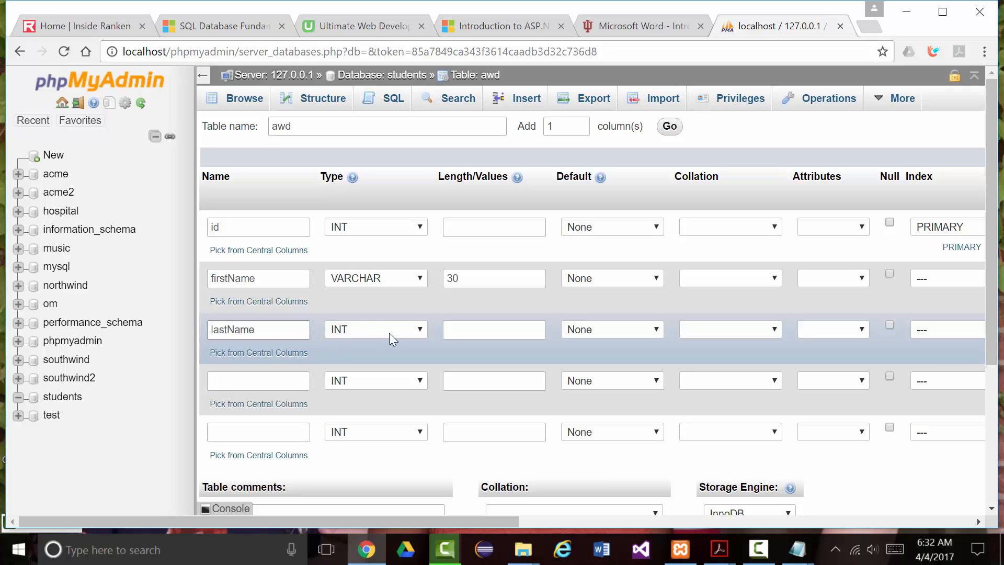
pyautogui.click(424, 331)
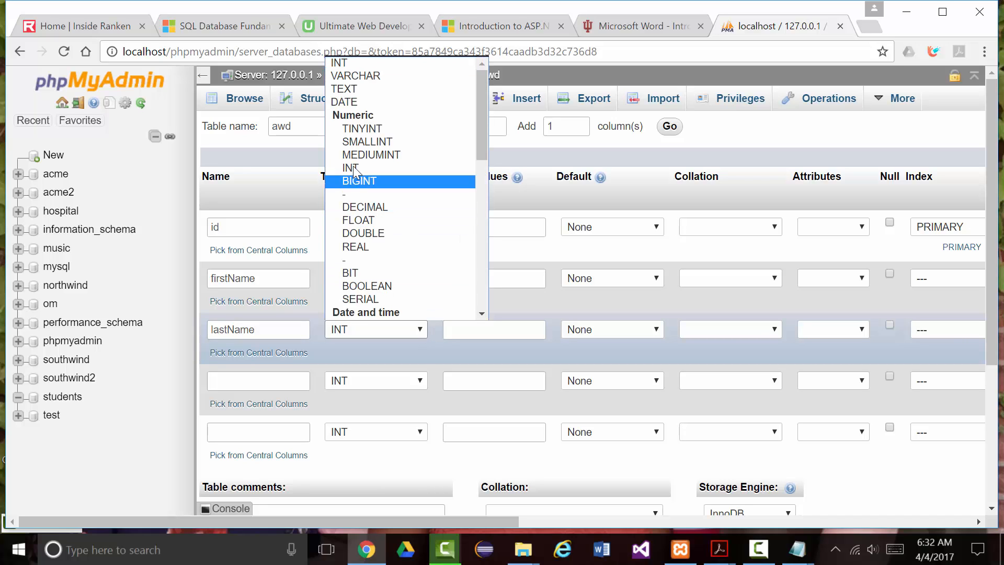
pyautogui.click(343, 75)
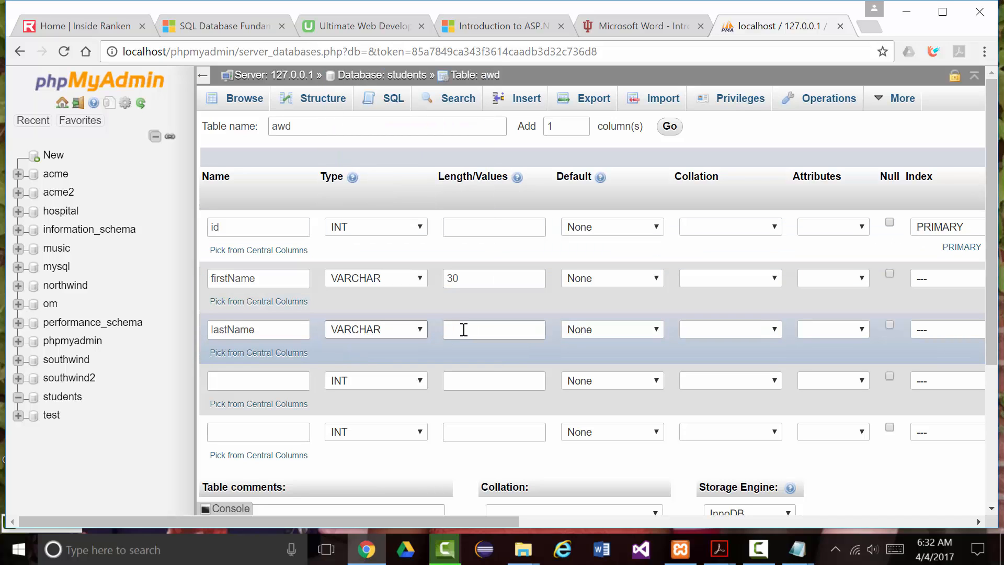
pyautogui.click(470, 327)
pyautogui.write('30')
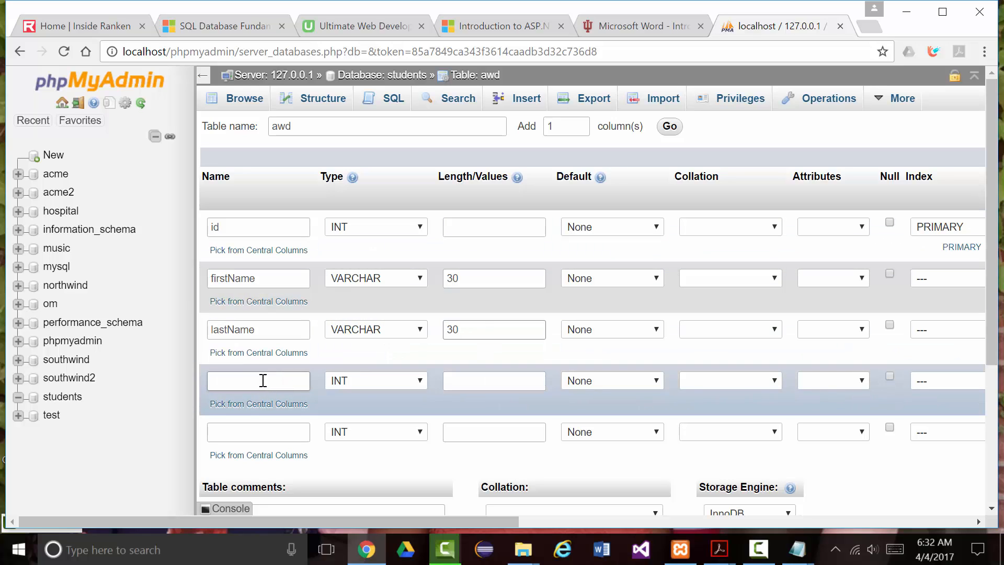
# Define the fourth column as birthDate with type DATE and allow null values.
pyautogui.click(257, 379)
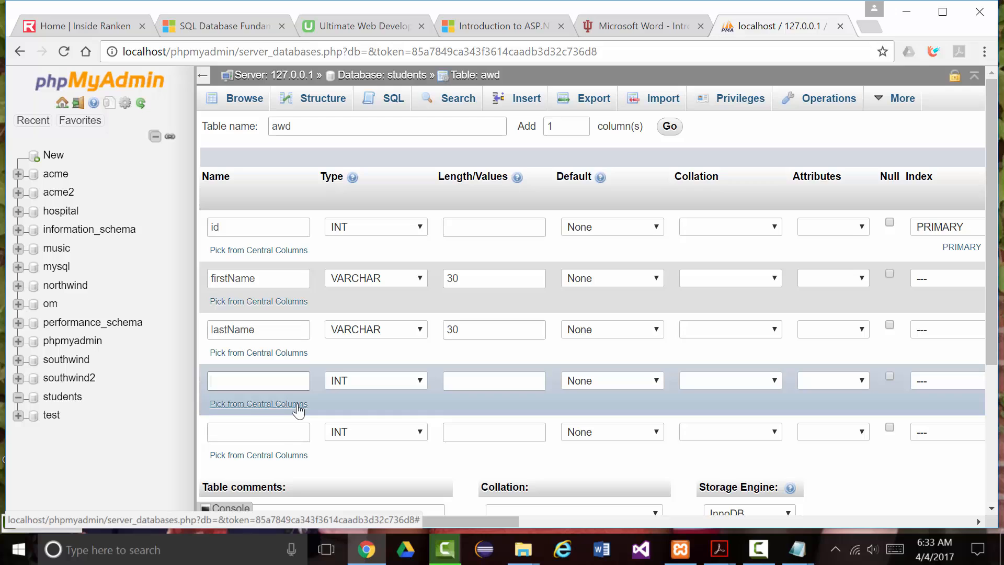
pyautogui.write('birthDate')
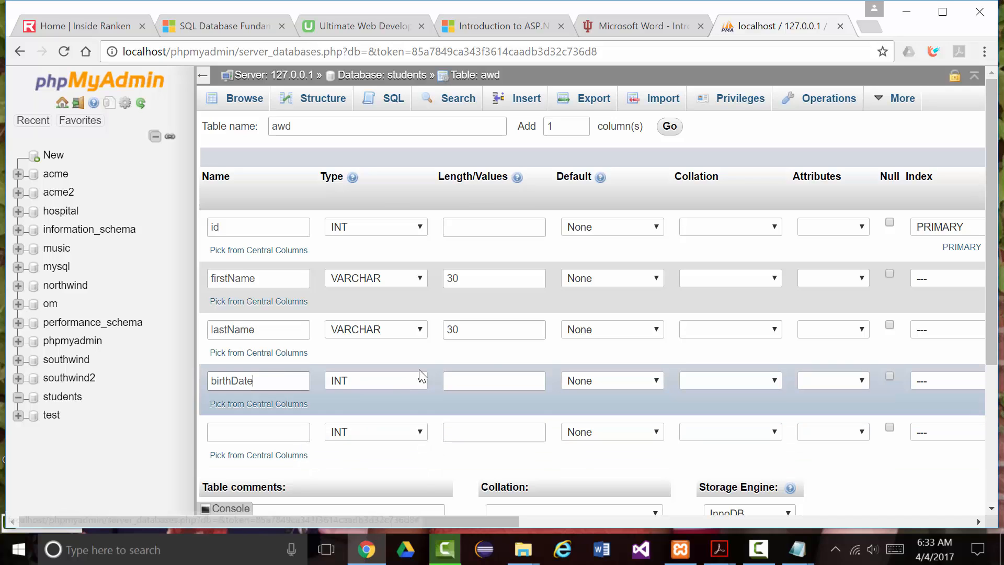
pyautogui.click(418, 379)
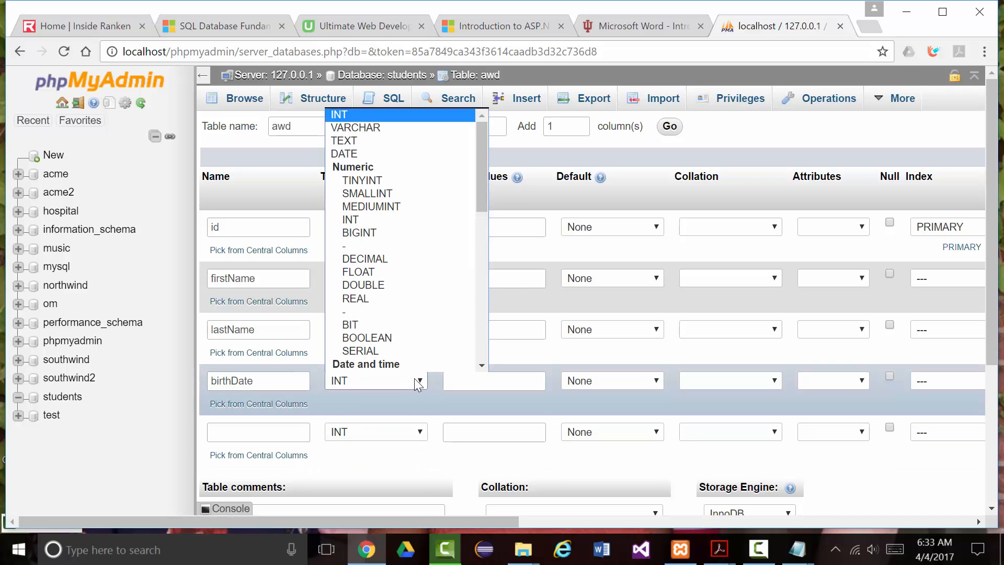
pyautogui.click(352, 157)
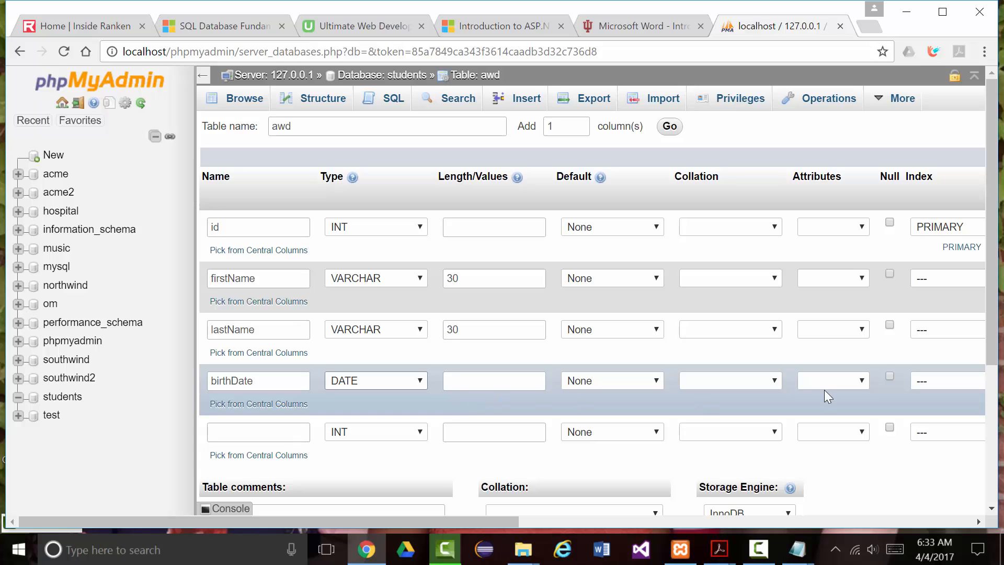
pyautogui.click(890, 376)
# Name the fifth column gpa and set its type to DECIMAL.
pyautogui.click(228, 431)
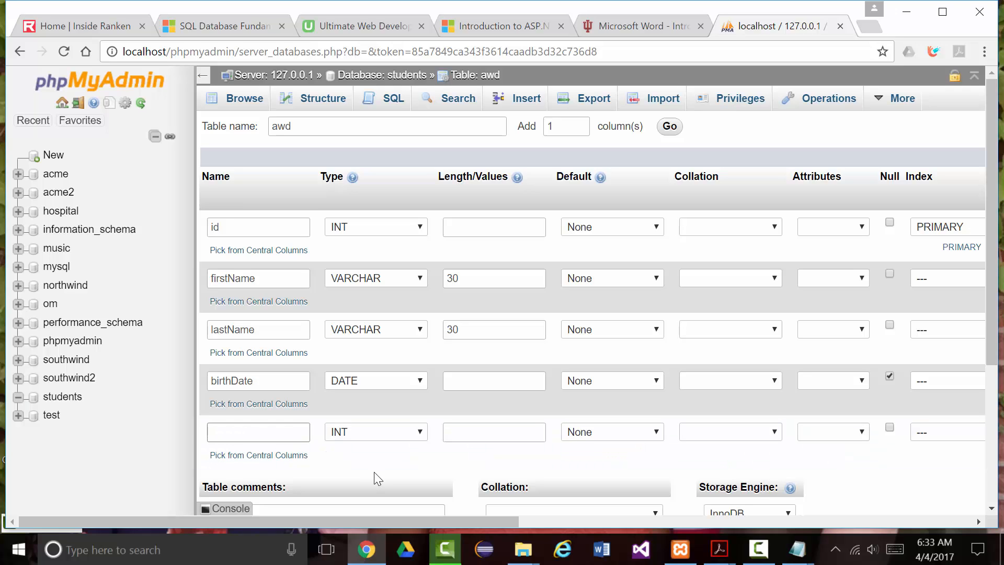
pyautogui.write('gpa')
pyautogui.click(419, 429)
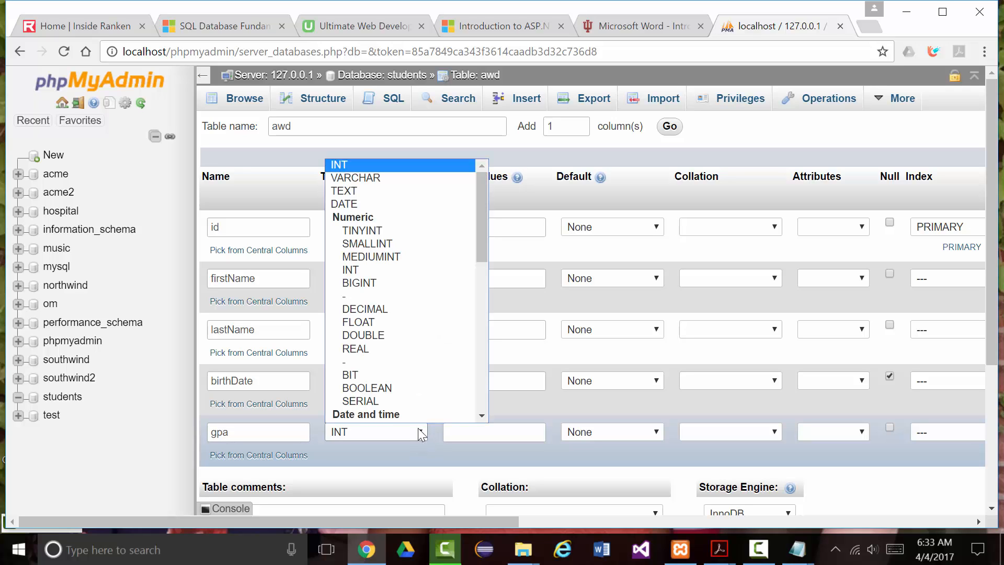
pyautogui.click(379, 308)
pyautogui.click(456, 431)
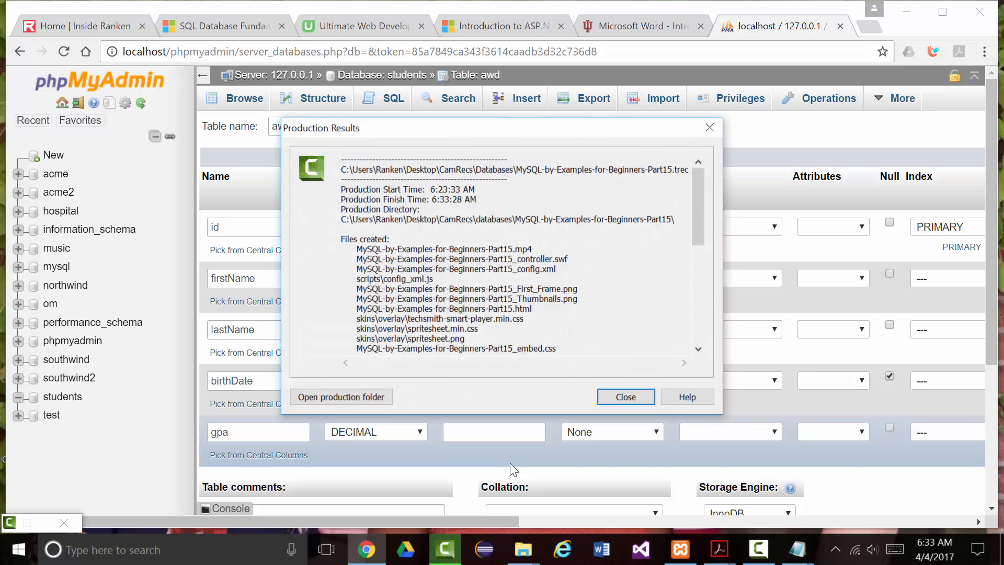
# Dismiss the Camtasia production results, delete the recording from the timeline and Clip Bin, and minimize Camtasia Studio.
pyautogui.click(627, 398)
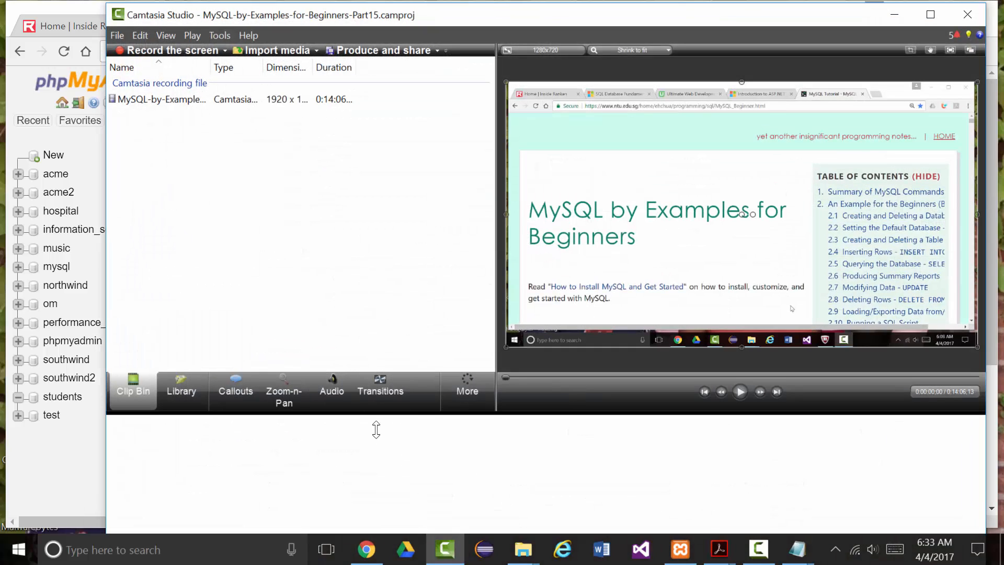
pyautogui.moveTo(376, 429); pyautogui.dragTo(391, 517)
pyautogui.rightClick(391, 525)
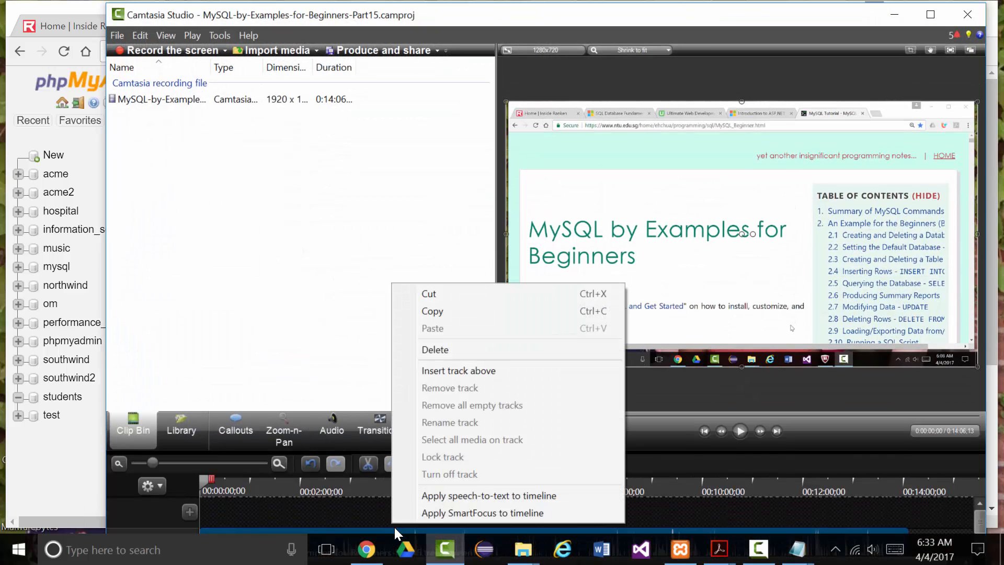
pyautogui.click(400, 348)
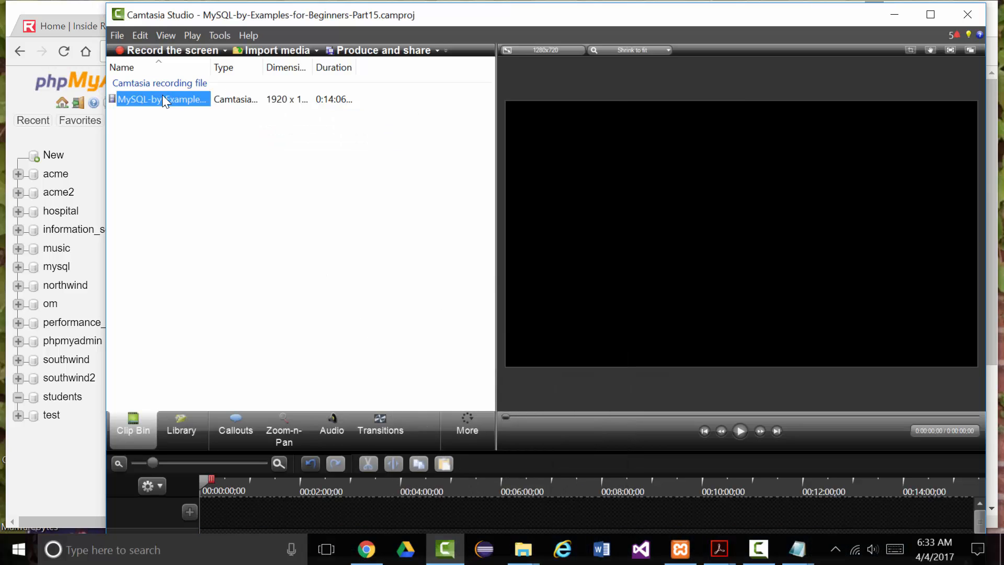
pyautogui.rightClick(162, 97)
pyautogui.click(197, 139)
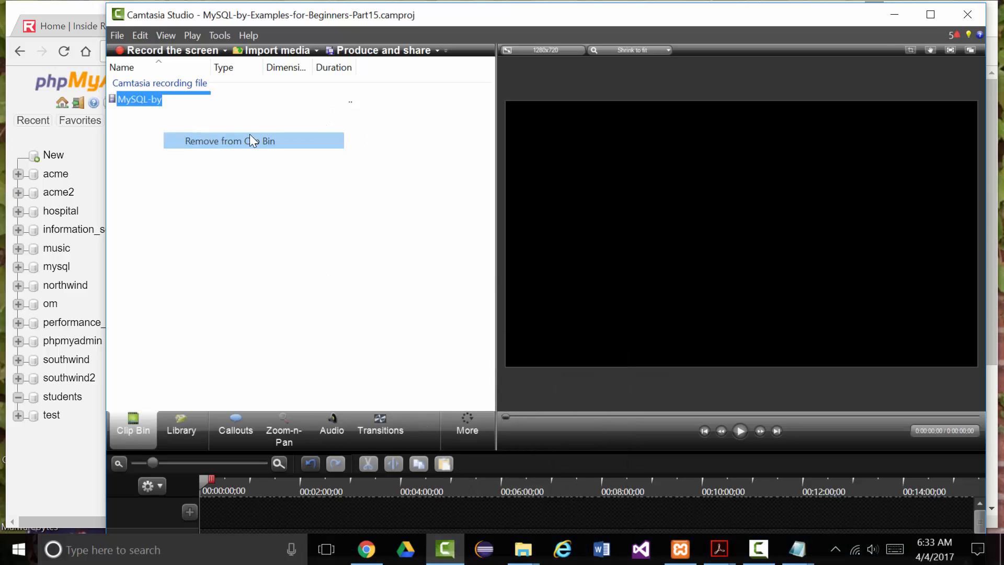
pyautogui.click(895, 15)
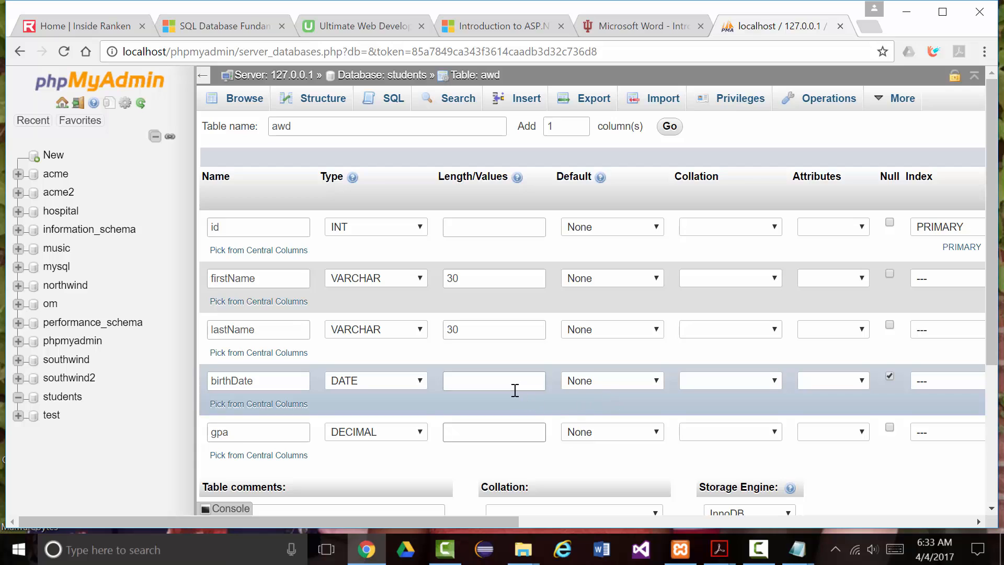
# Set the length of the gpa column to 3,2.
pyautogui.scroll(-3, 514, 390)
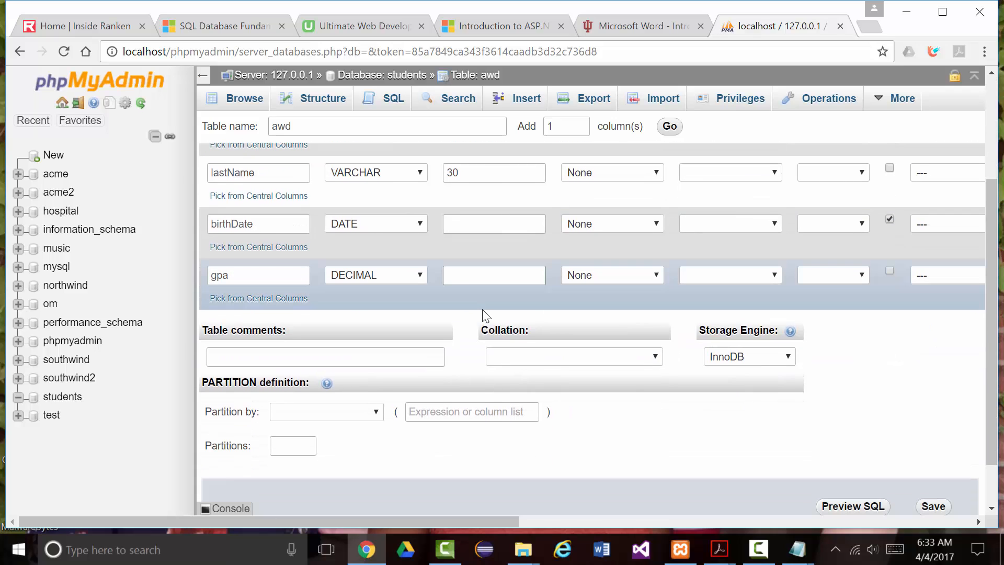
pyautogui.write('3,2')
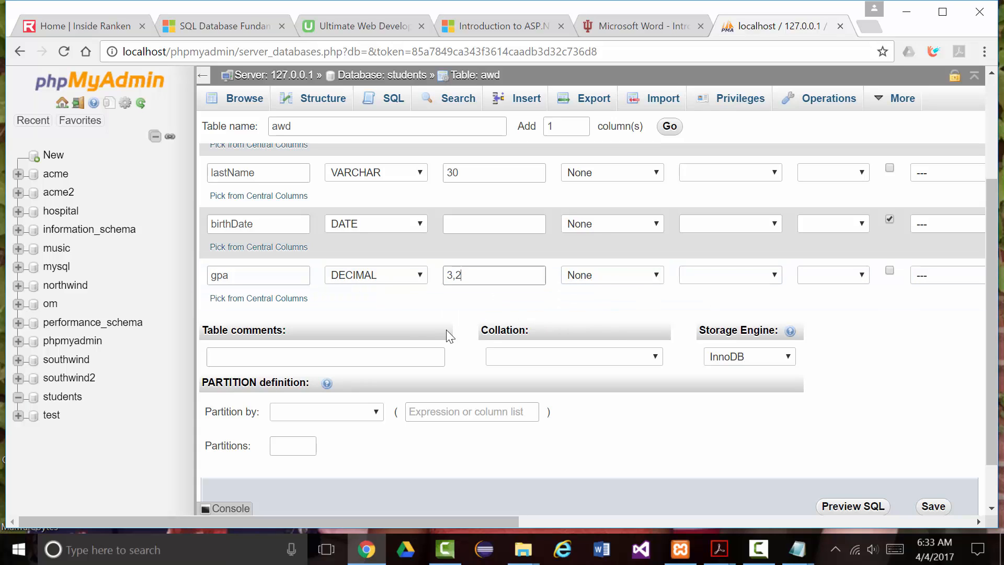
pyautogui.scroll(-1, 523, 314)
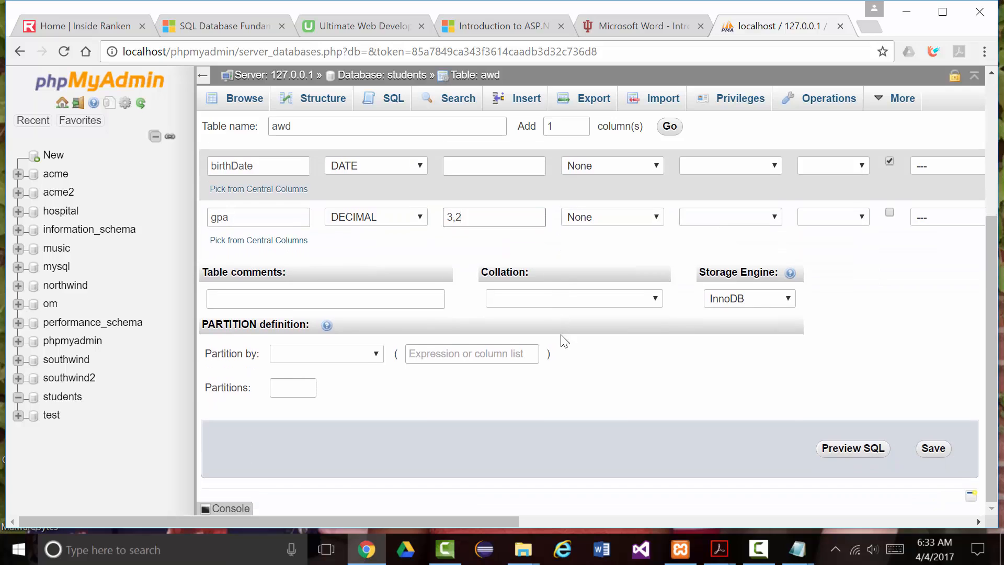
# Try to save the awd table, re-enter the gpa column's length as 3 2, and try saving again.
pyautogui.click(933, 448)
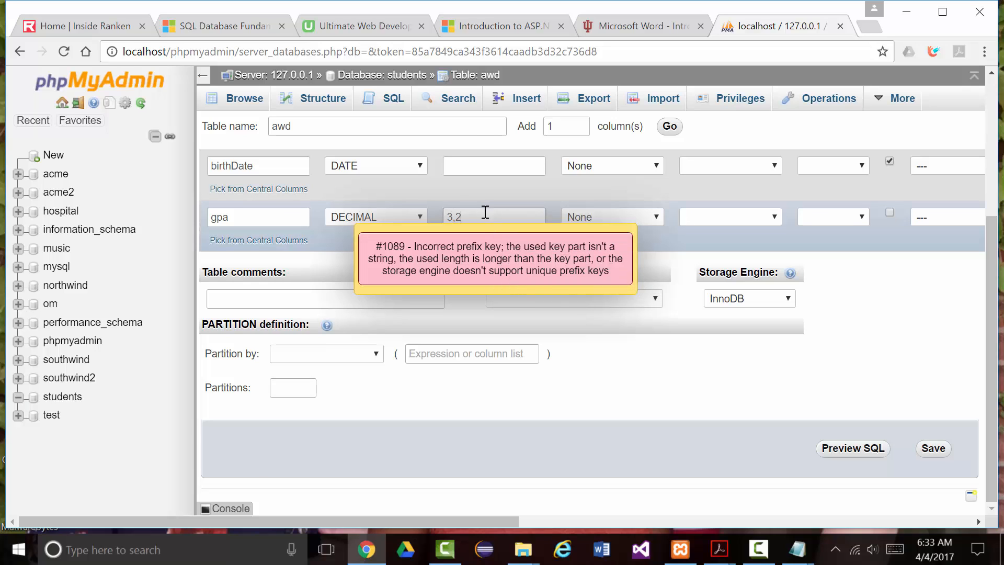
pyautogui.doubleClick(449, 217)
pyautogui.write('3,')
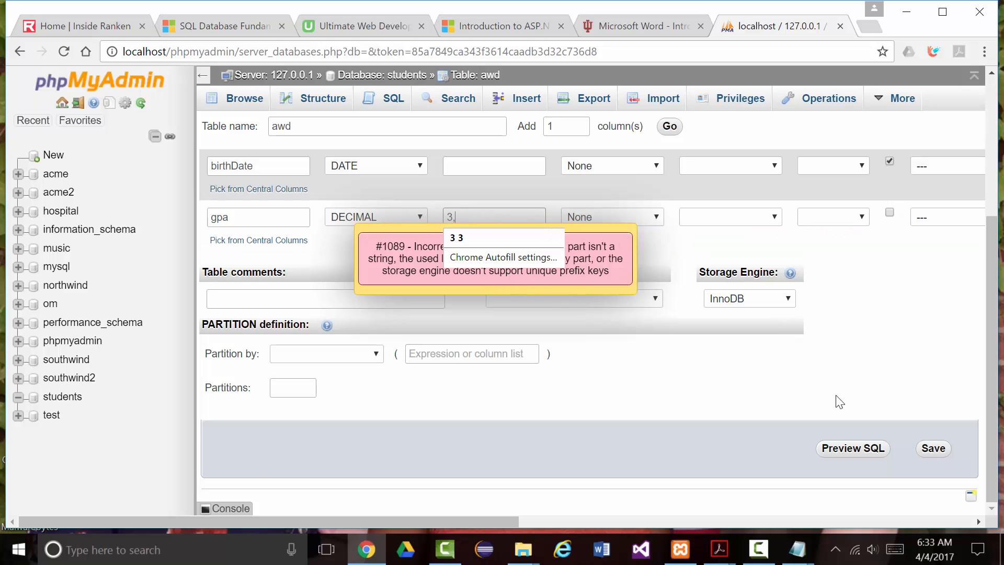
pyautogui.click(519, 306)
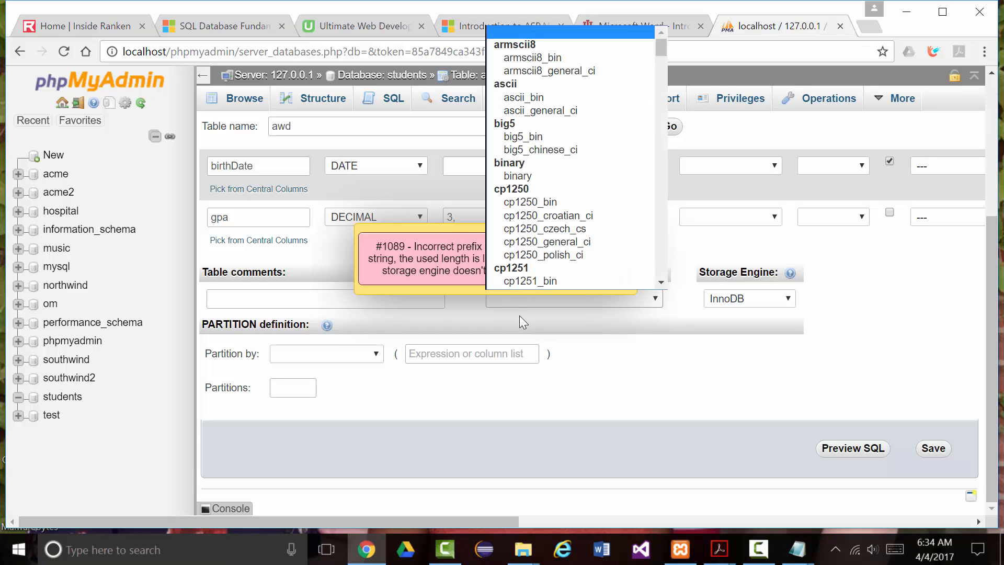
pyautogui.click(459, 216)
pyautogui.moveTo(458, 216); pyautogui.dragTo(440, 217)
pyautogui.write('3')
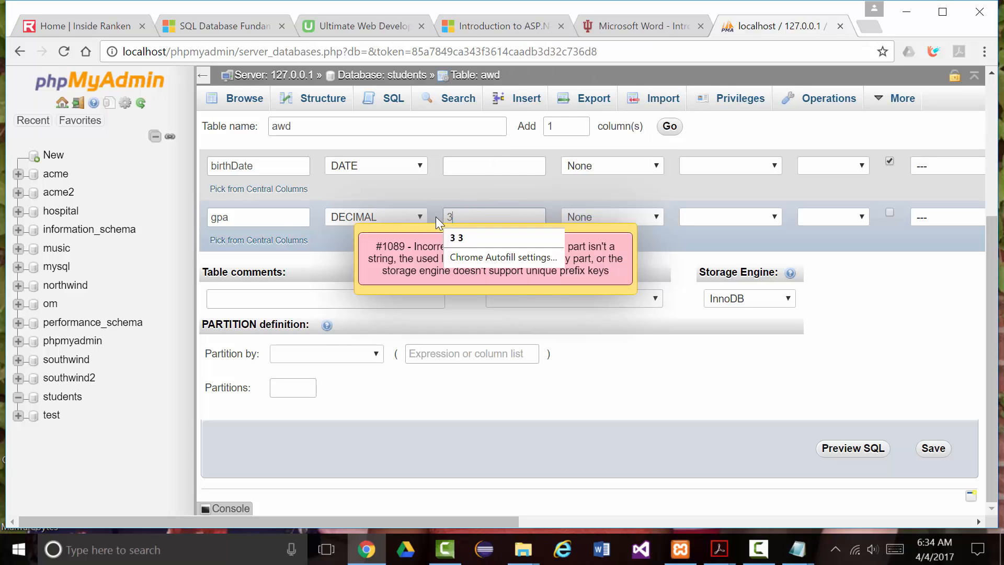
pyautogui.write(',2')
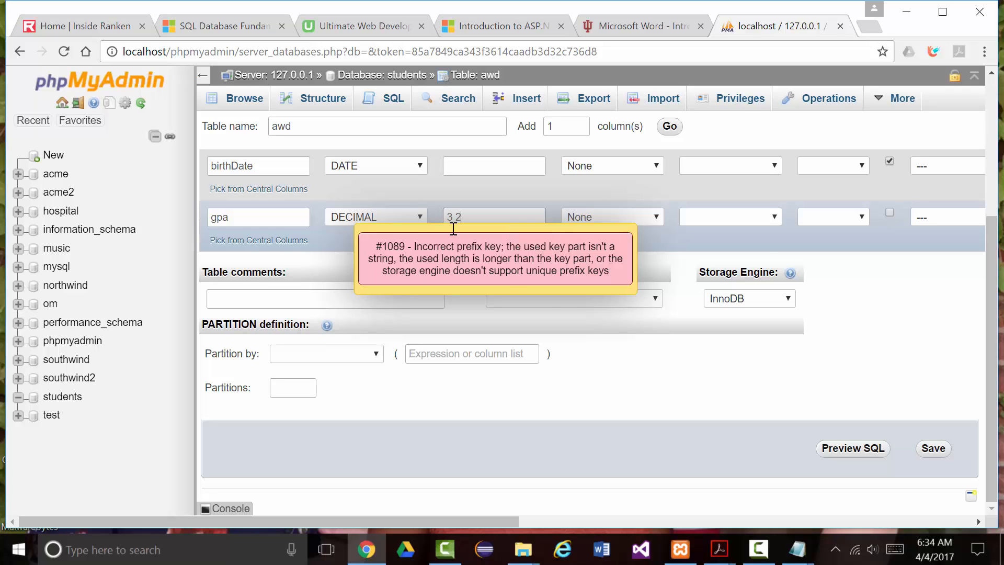
pyautogui.click(927, 451)
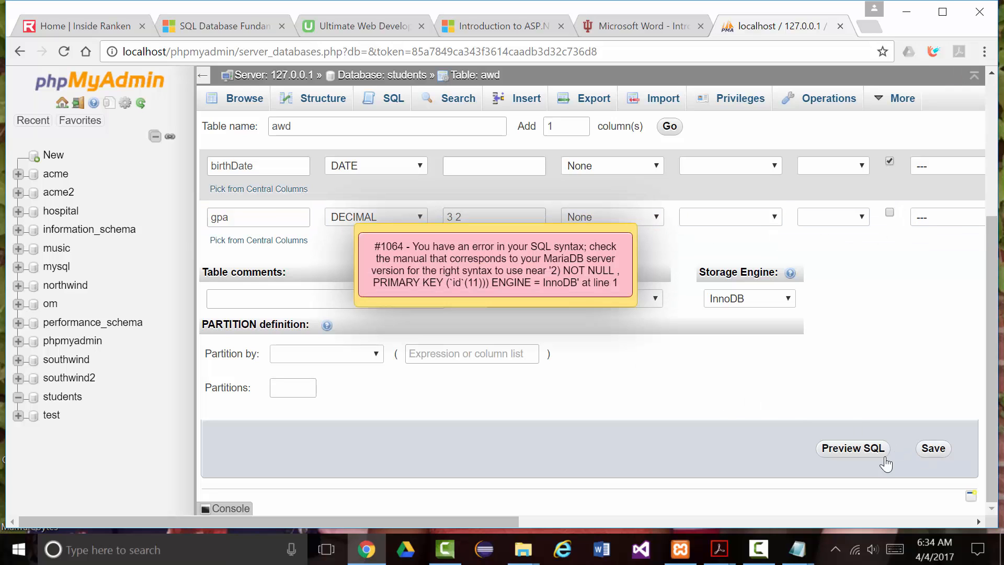
# Change the gpa column's type to DOUBLE, clear its length value, and try to save the awd table.
pyautogui.moveTo(460, 216); pyautogui.dragTo(430, 218)
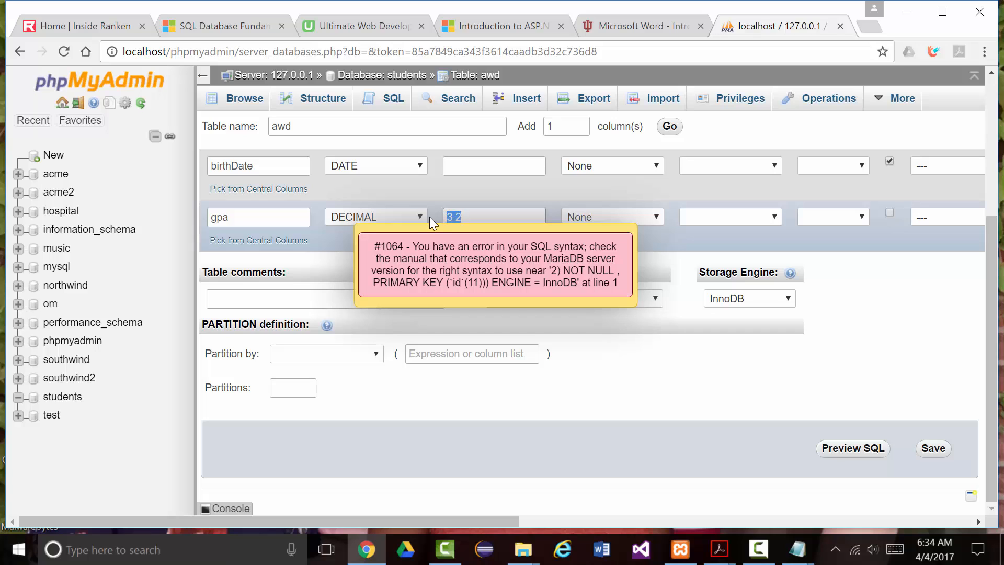
pyautogui.click(418, 215)
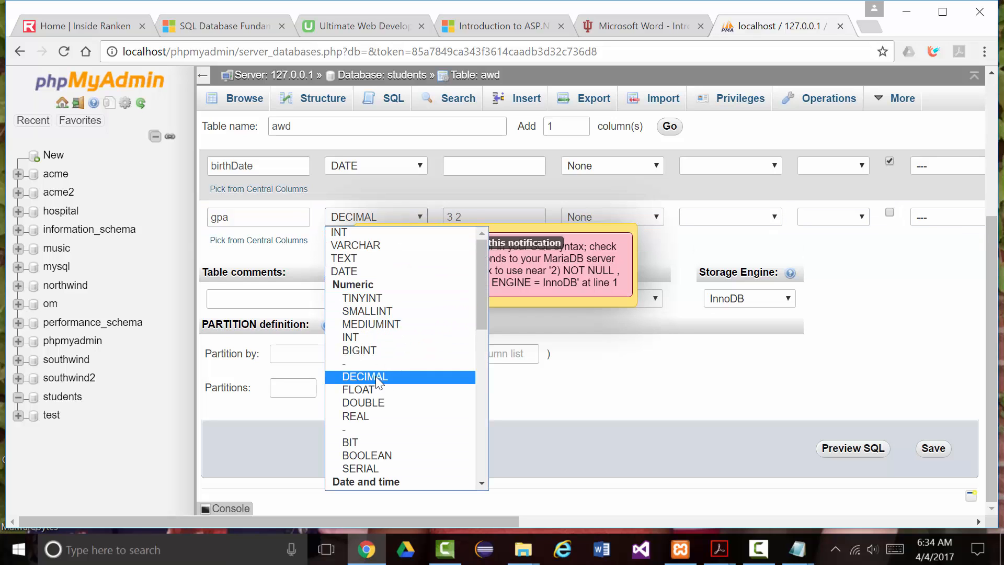
pyautogui.click(362, 402)
pyautogui.moveTo(461, 216); pyautogui.dragTo(453, 214)
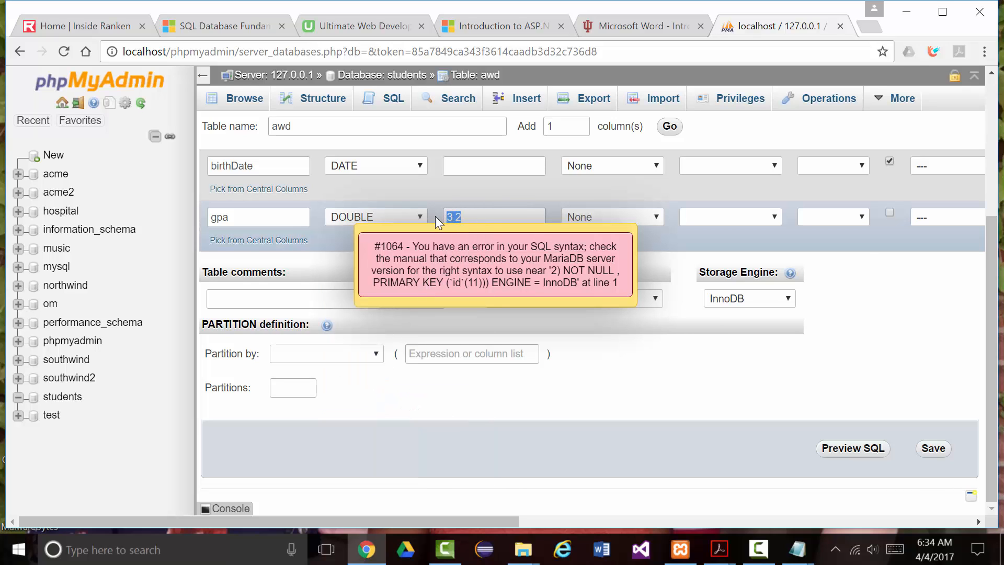
pyautogui.press('BackSpace')
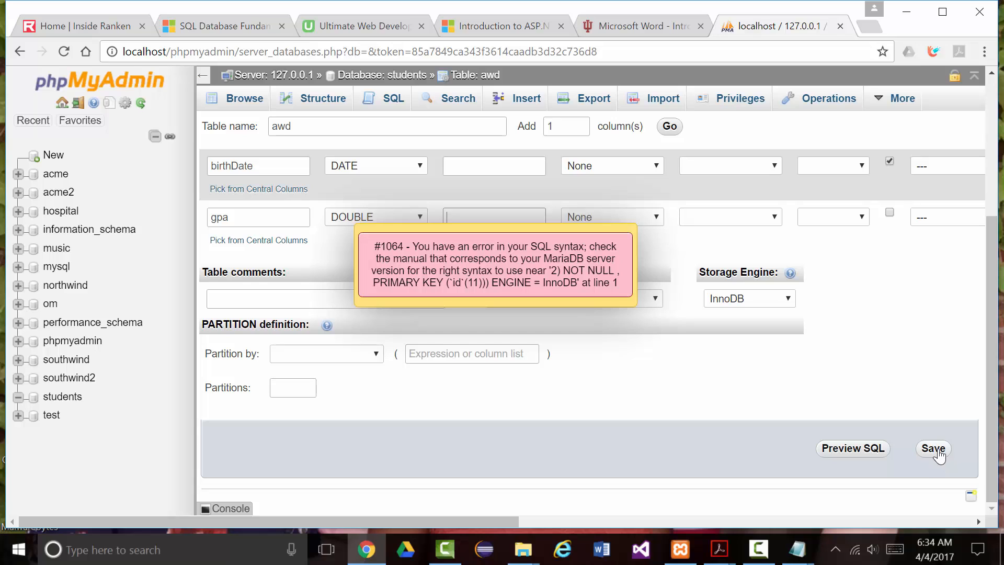
pyautogui.click(918, 453)
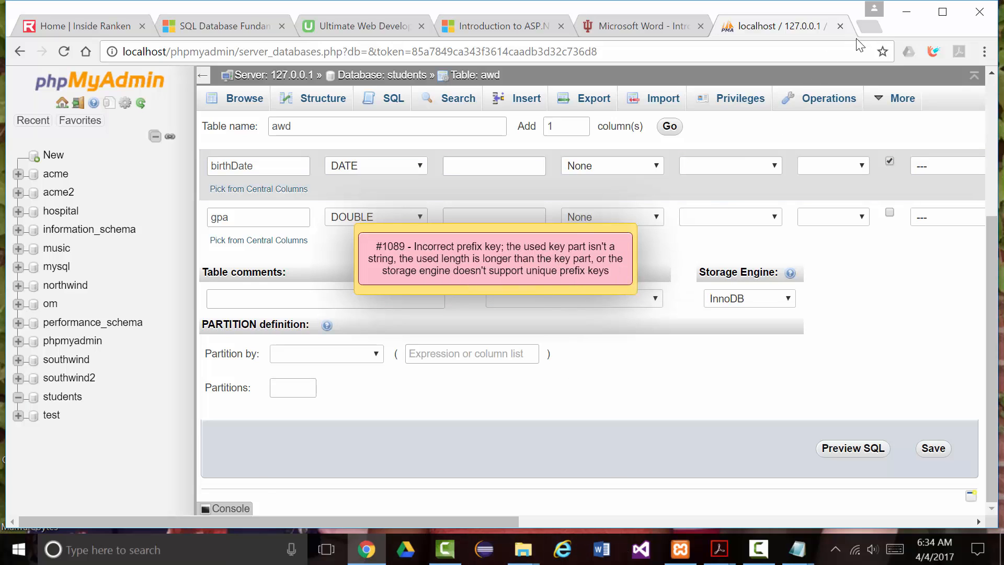
# Search Google for "mysql error 1089" in a new browser tab.
pyautogui.click(869, 27)
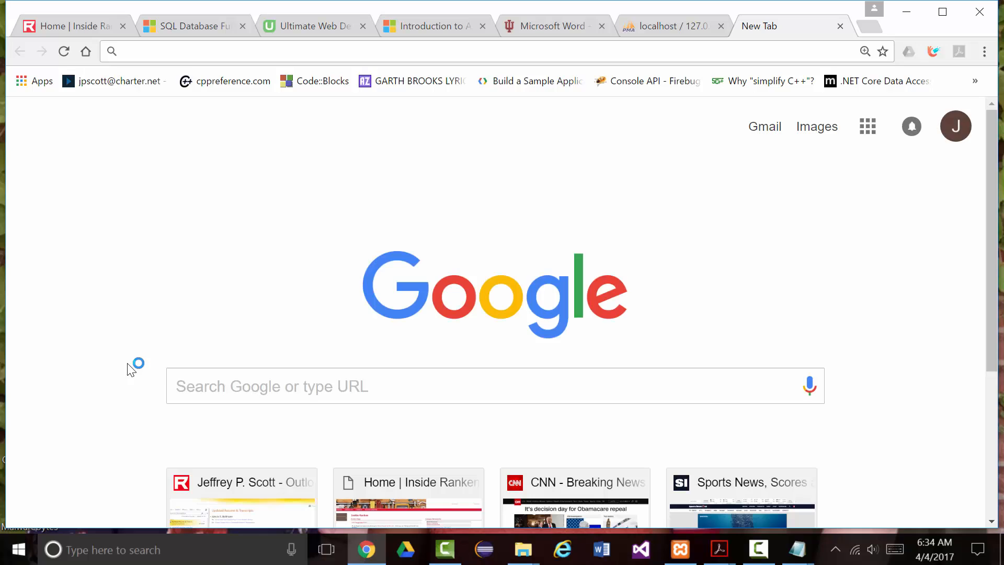
pyautogui.write('smy')
pyautogui.press('BackSpace')
pyautogui.press('BackSpace')
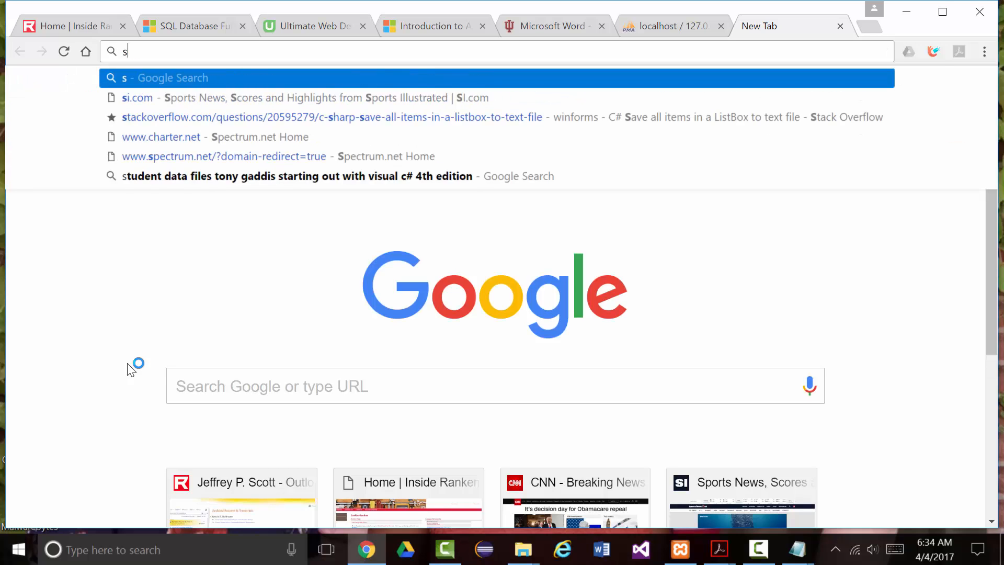
pyautogui.write('mysql error ')
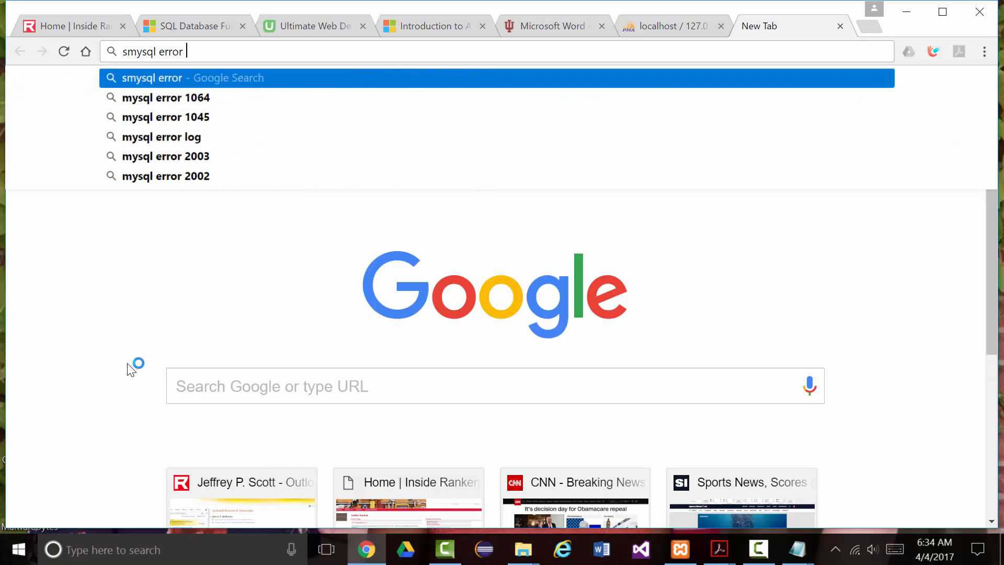
pyautogui.write('1089')
pyautogui.press('Return')
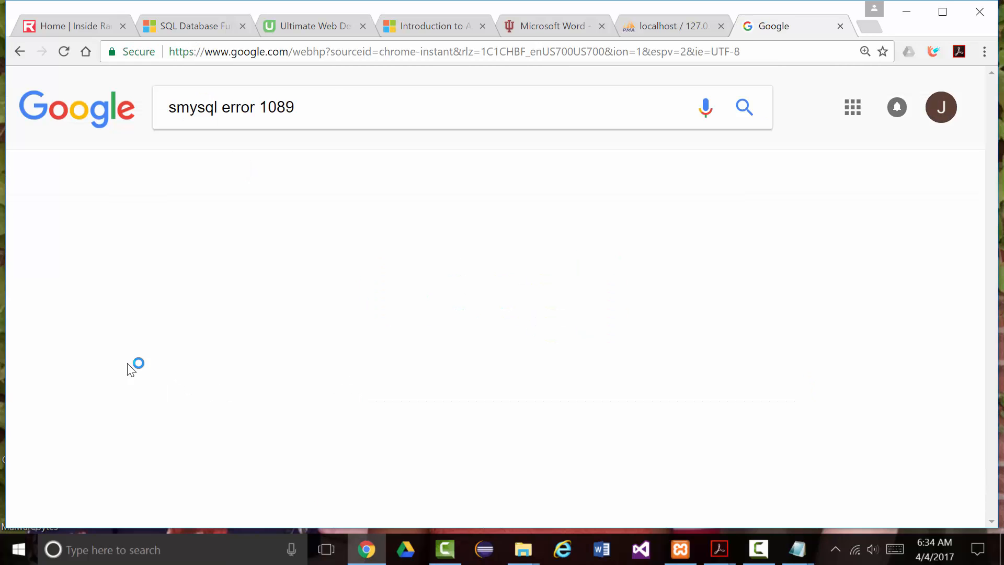
pyautogui.moveTo(178, 108); pyautogui.dragTo(138, 111)
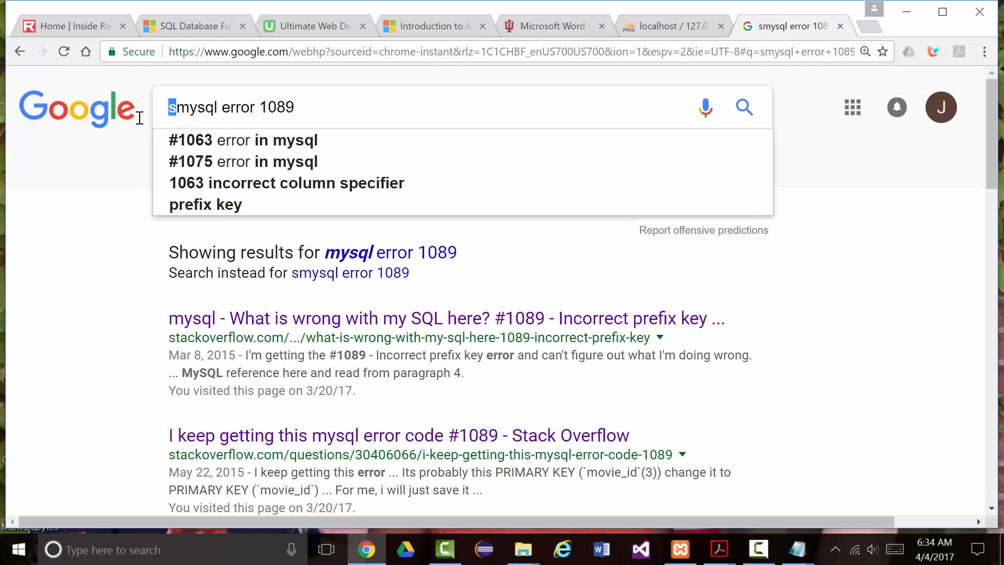
pyautogui.press('BackSpace')
pyautogui.press('Return')
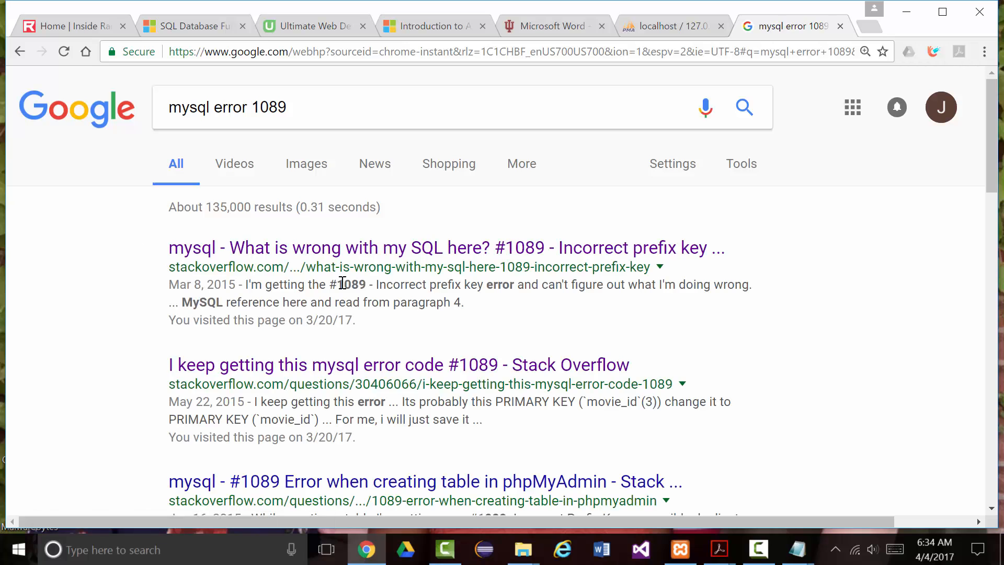
# Open the Stack Overflow question on the #1089 incorrect prefix key error and read its comments and top answer.
pyautogui.click(346, 251)
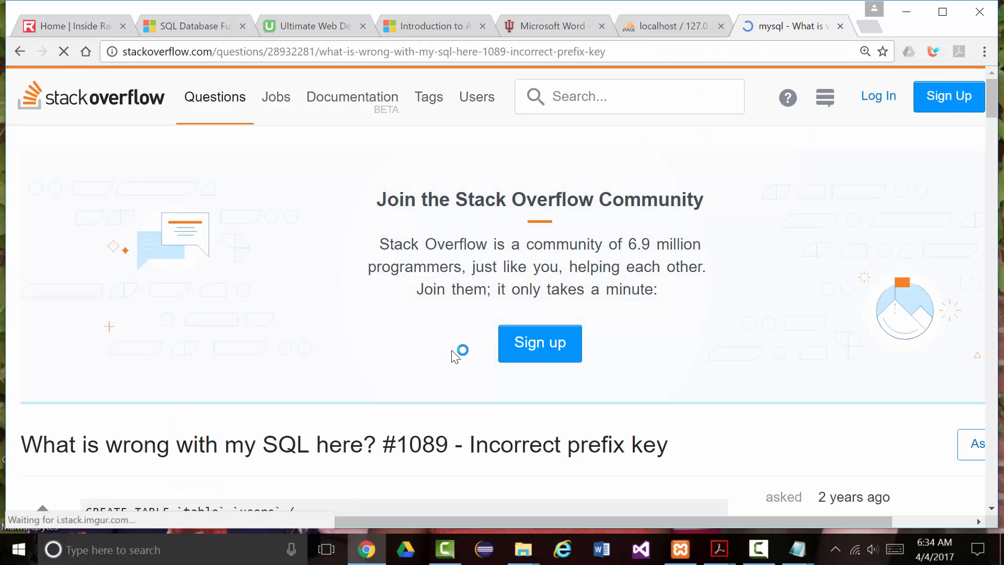
pyautogui.scroll(-5, 413, 363)
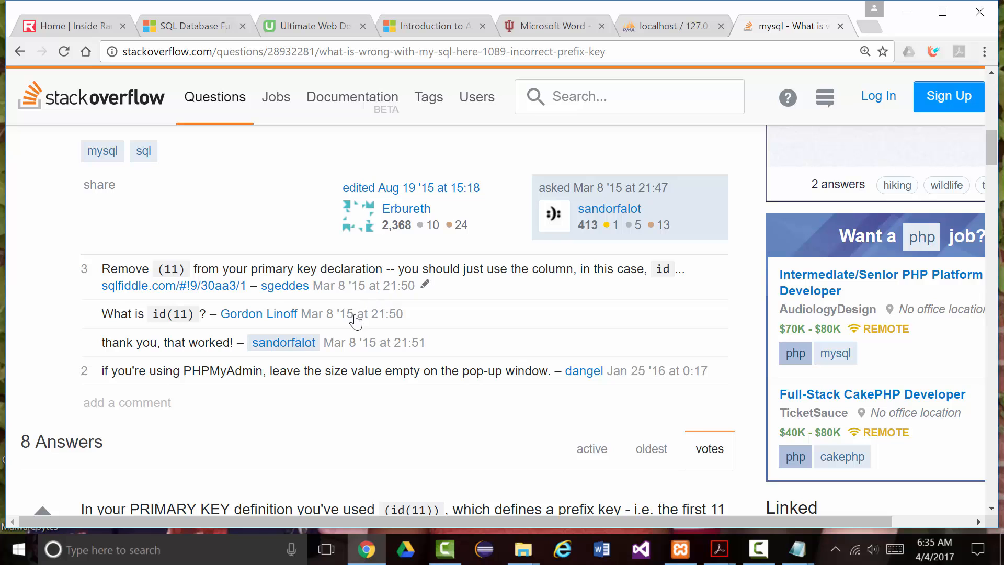
pyautogui.scroll(-3, 359, 364)
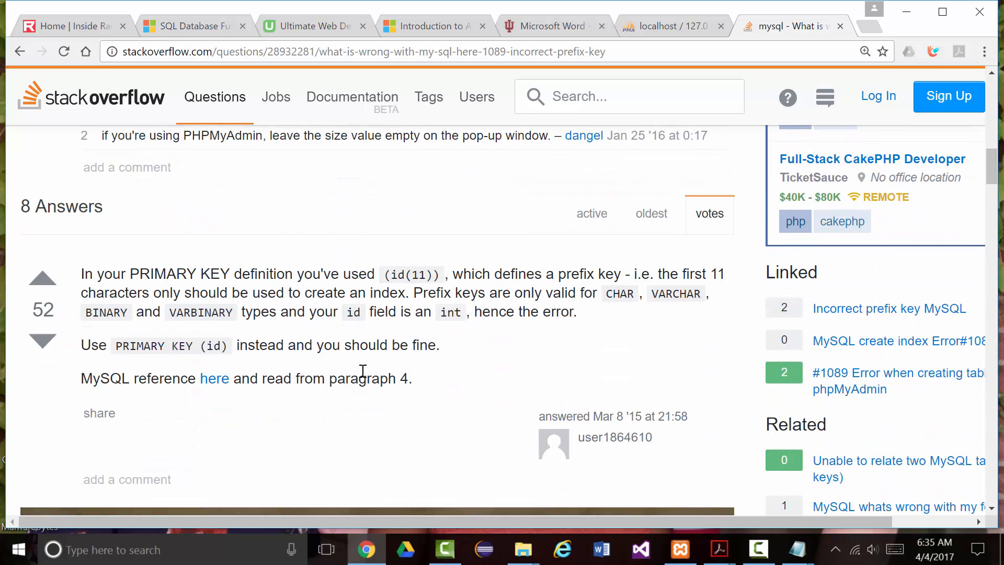
pyautogui.scroll(-1, 363, 371)
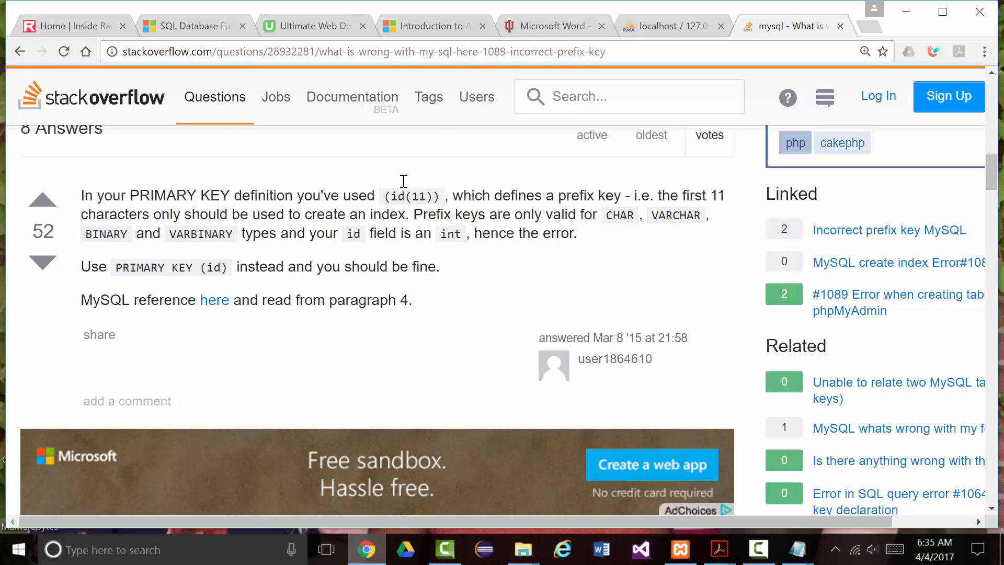
# Return to the awd table definition in phpMyAdmin and reselect INT as the id column's type.
pyautogui.click(675, 26)
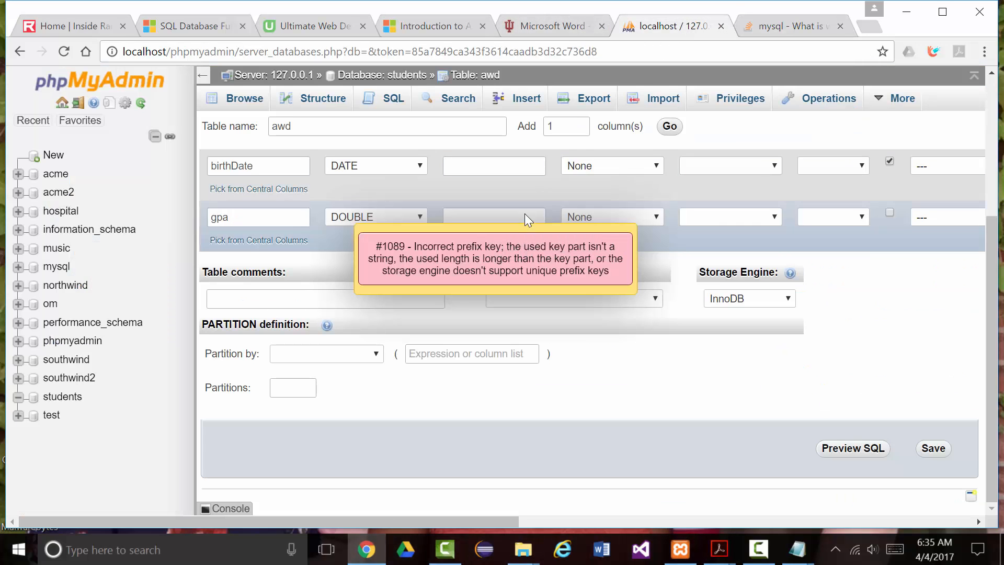
pyautogui.scroll(4, 525, 213)
pyautogui.click(300, 226)
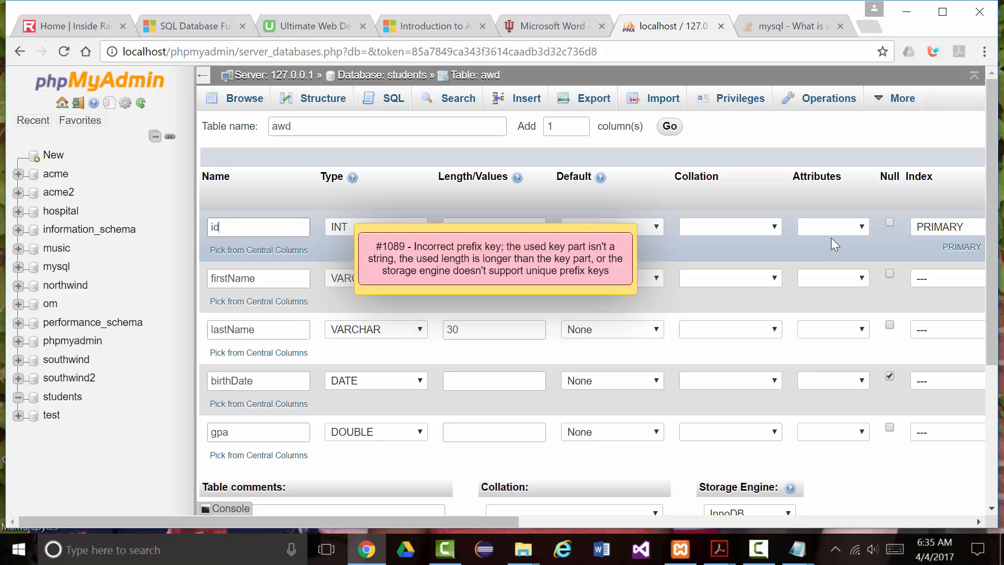
pyautogui.moveTo(501, 518); pyautogui.dragTo(484, 434)
pyautogui.click(351, 224)
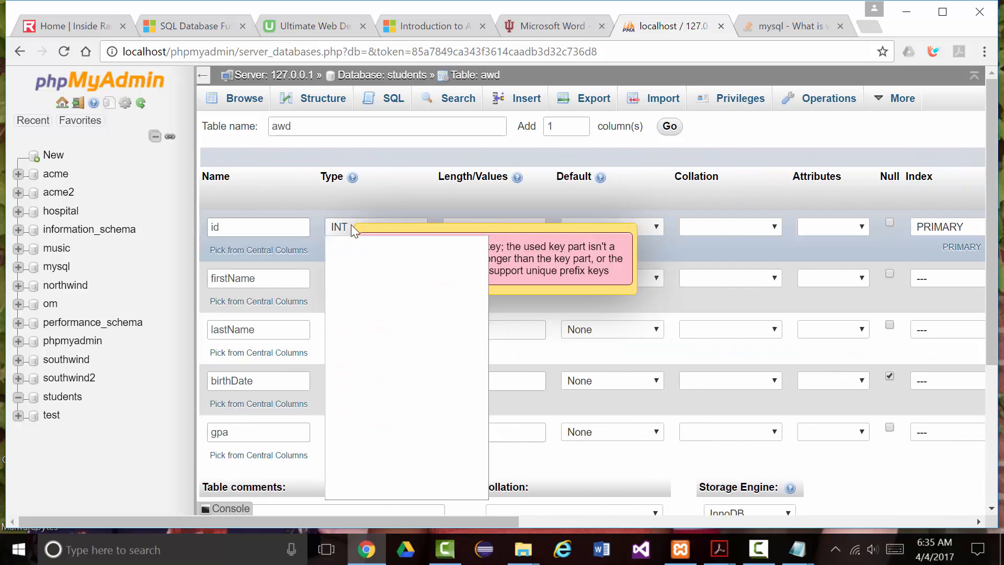
pyautogui.click(343, 242)
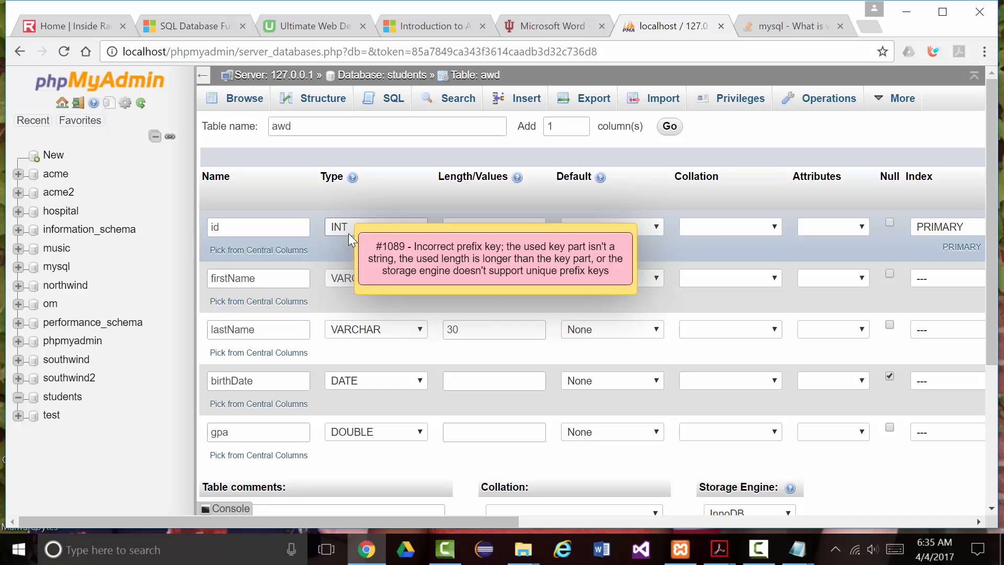
pyautogui.click(347, 226)
pyautogui.click(346, 252)
pyautogui.click(341, 228)
pyautogui.click(346, 240)
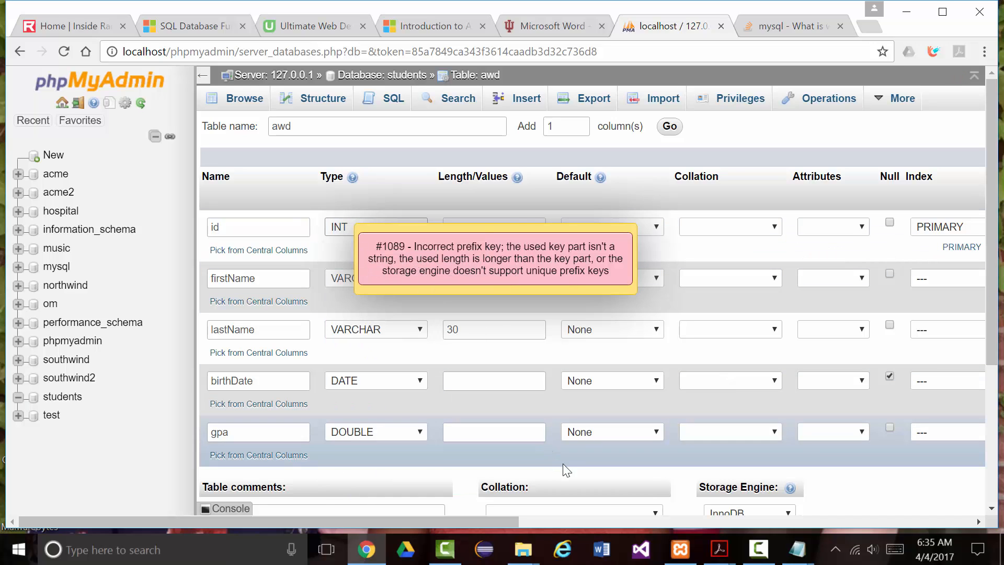
# Dismiss the error notification and choose INT from the Numeric types for the id column.
pyautogui.scroll(-5, 734, 473)
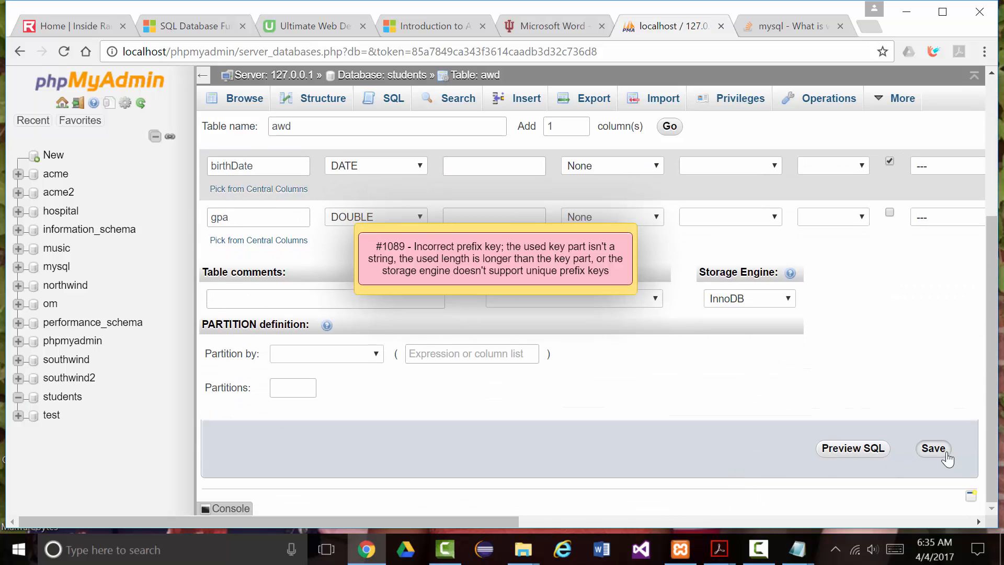
pyautogui.click(420, 354)
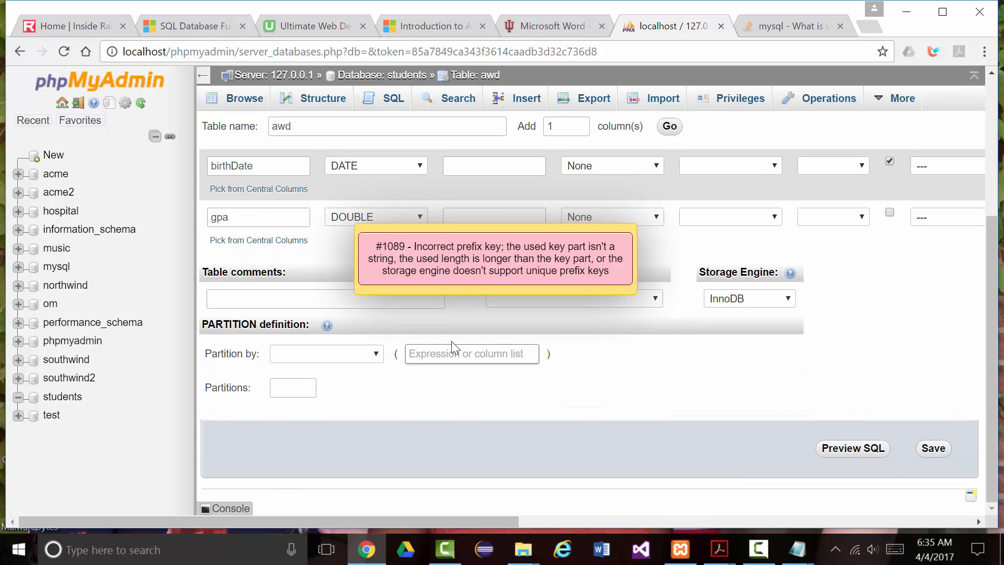
pyautogui.scroll(3, 402, 318)
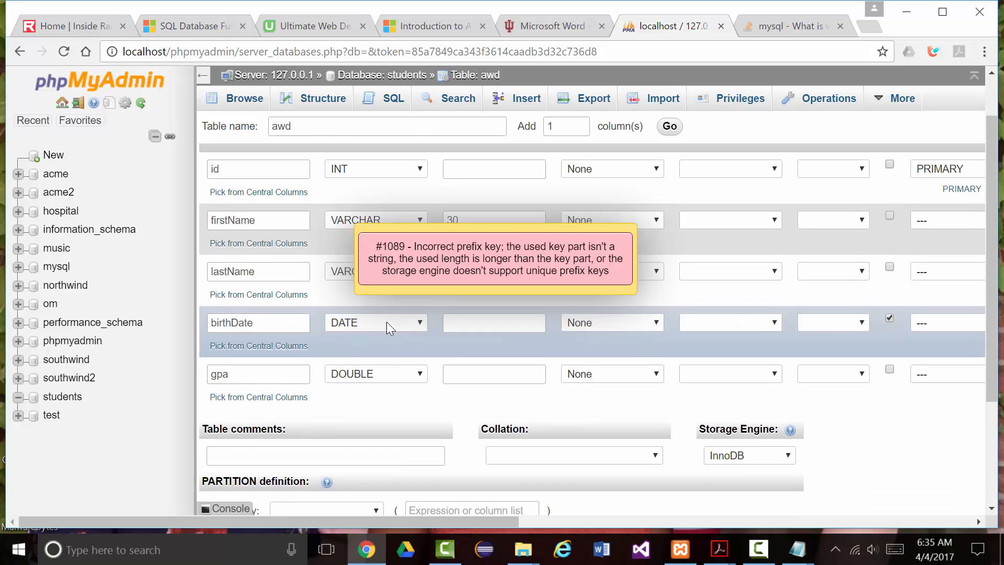
pyautogui.scroll(1, 387, 321)
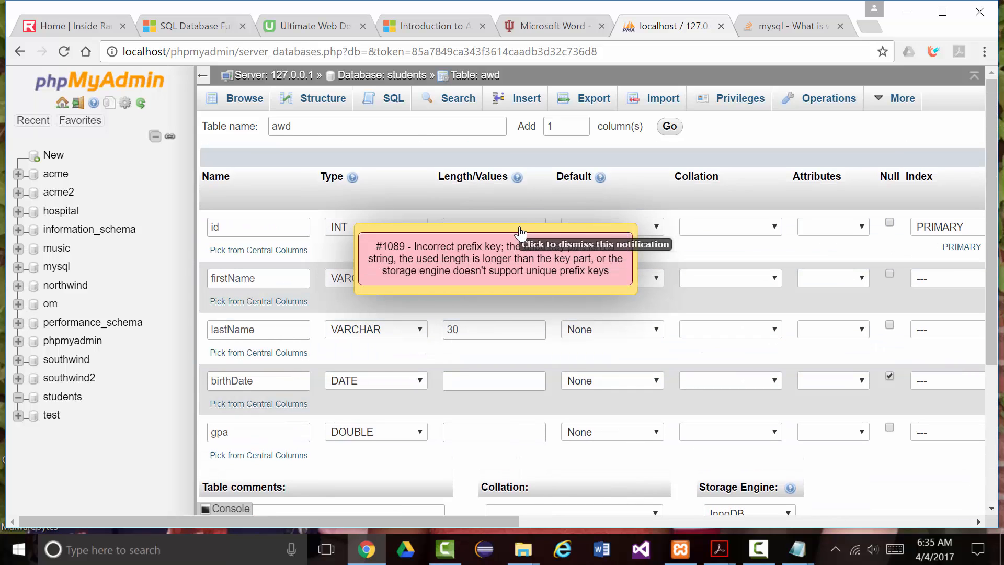
pyautogui.click(516, 256)
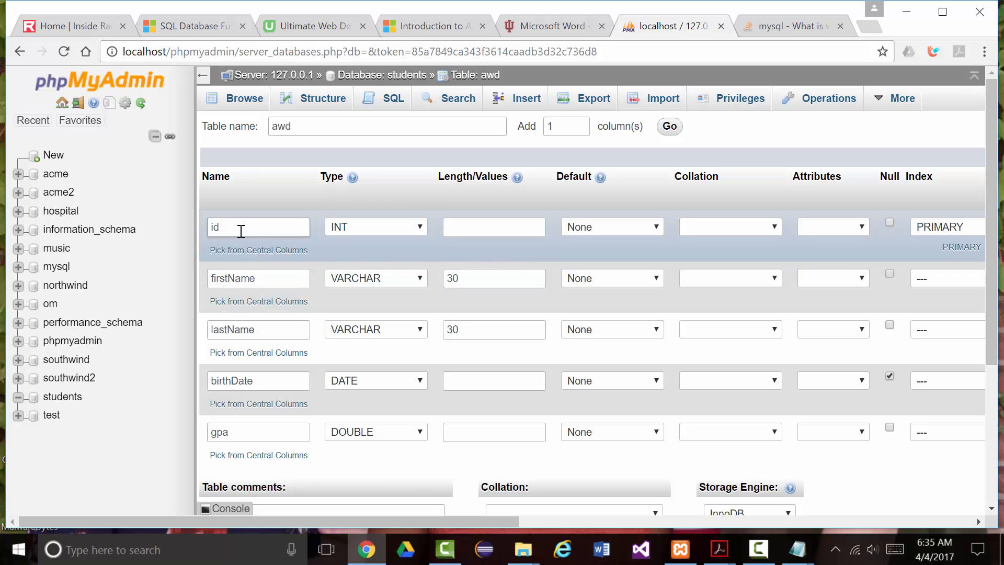
pyautogui.moveTo(233, 228); pyautogui.dragTo(207, 229)
pyautogui.click(421, 226)
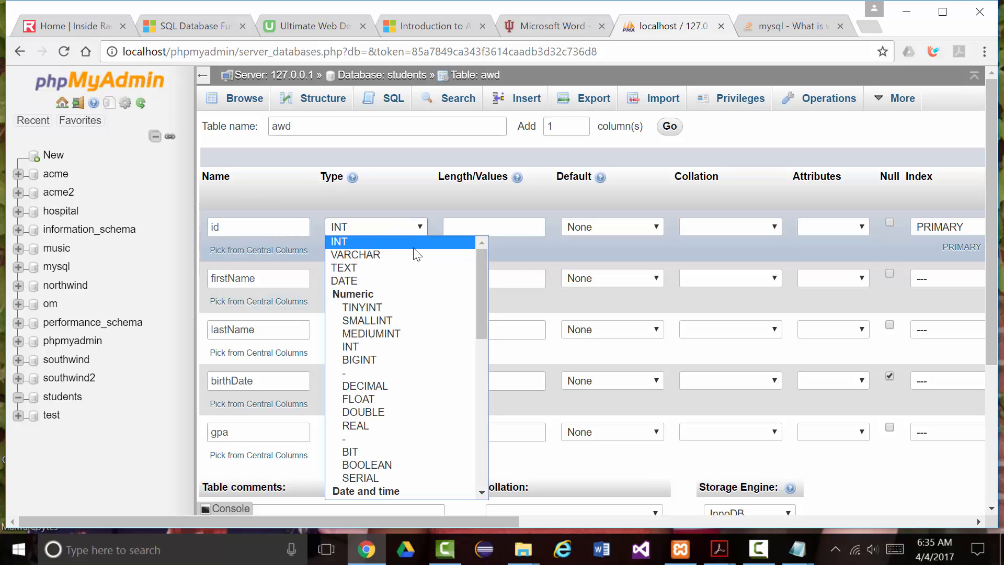
pyautogui.click(359, 346)
pyautogui.scroll(-3, 784, 473)
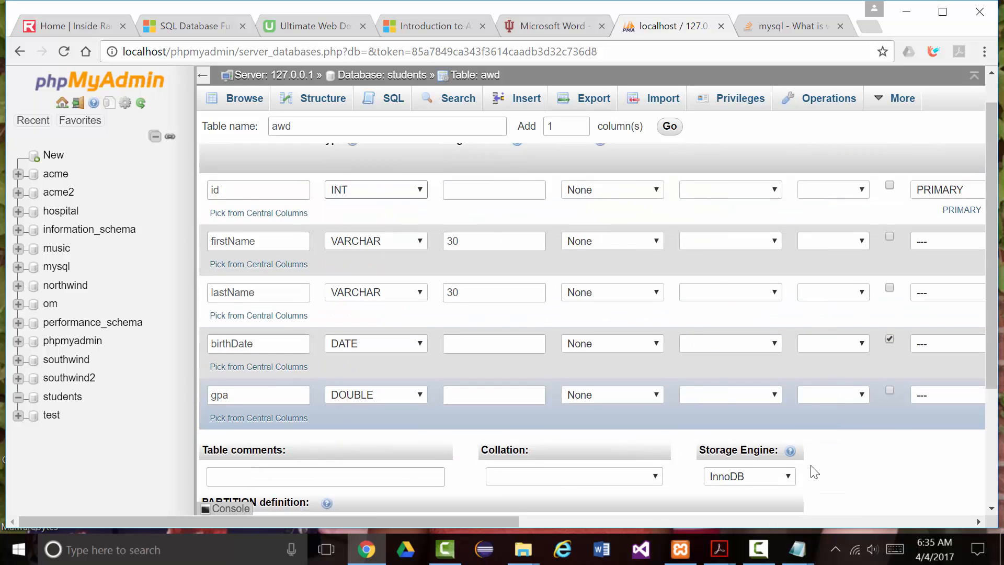
pyautogui.scroll(1, 678, 421)
pyautogui.scroll(2, 528, 375)
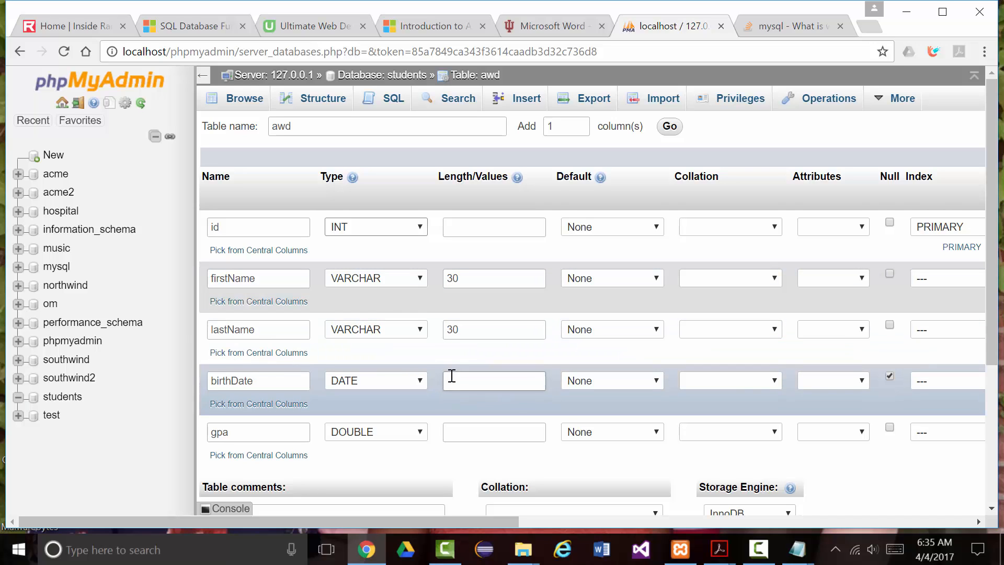
pyautogui.scroll(-2, 420, 337)
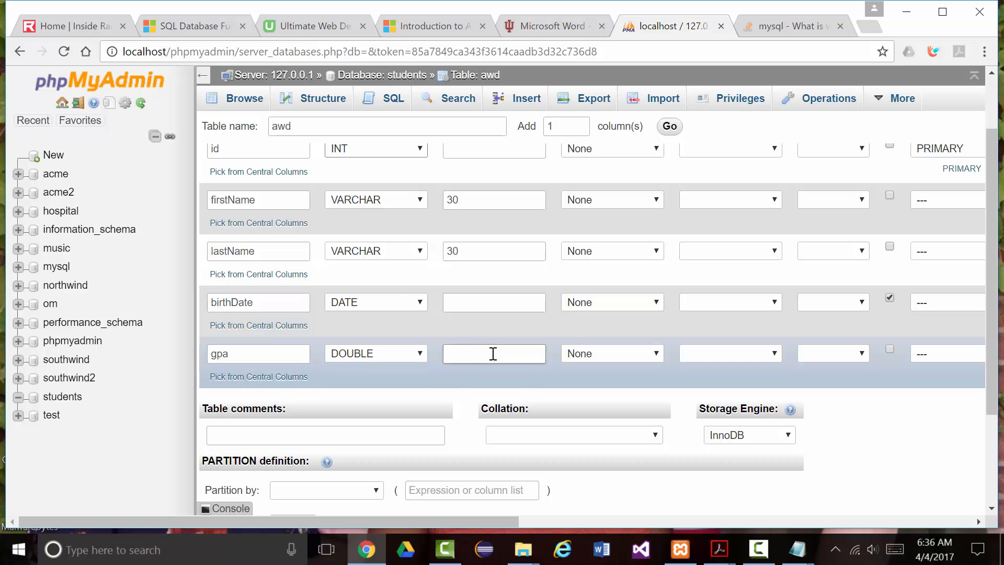
# Preview the SQL for the awd table and copy the entire CREATE TABLE statement.
pyautogui.scroll(-2, 495, 354)
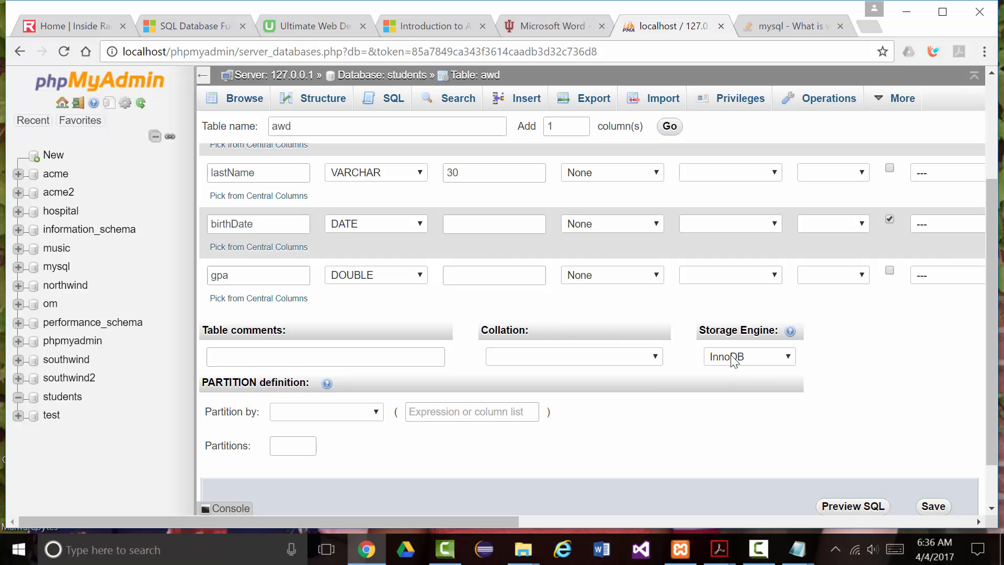
pyautogui.scroll(-1, 748, 361)
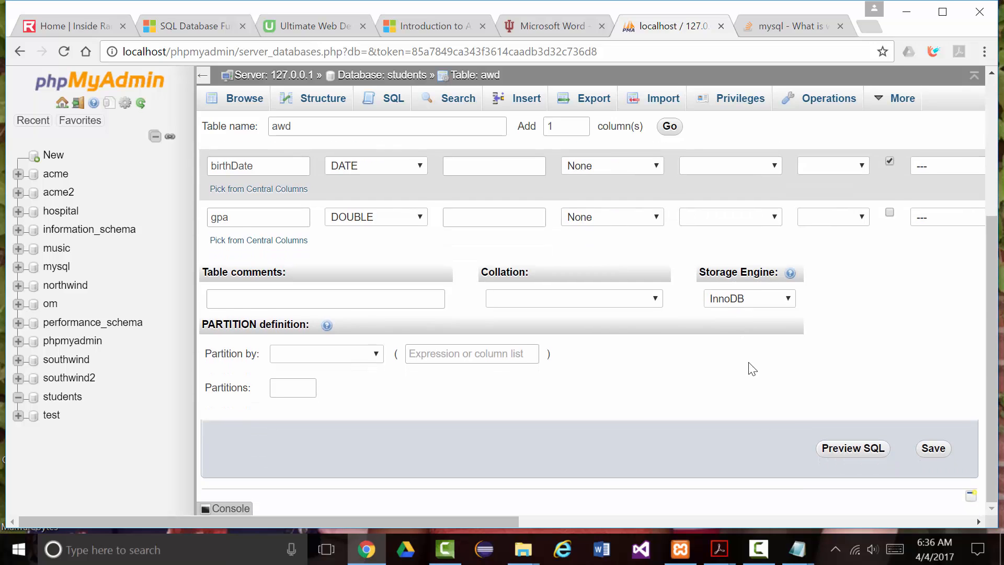
pyautogui.click(856, 452)
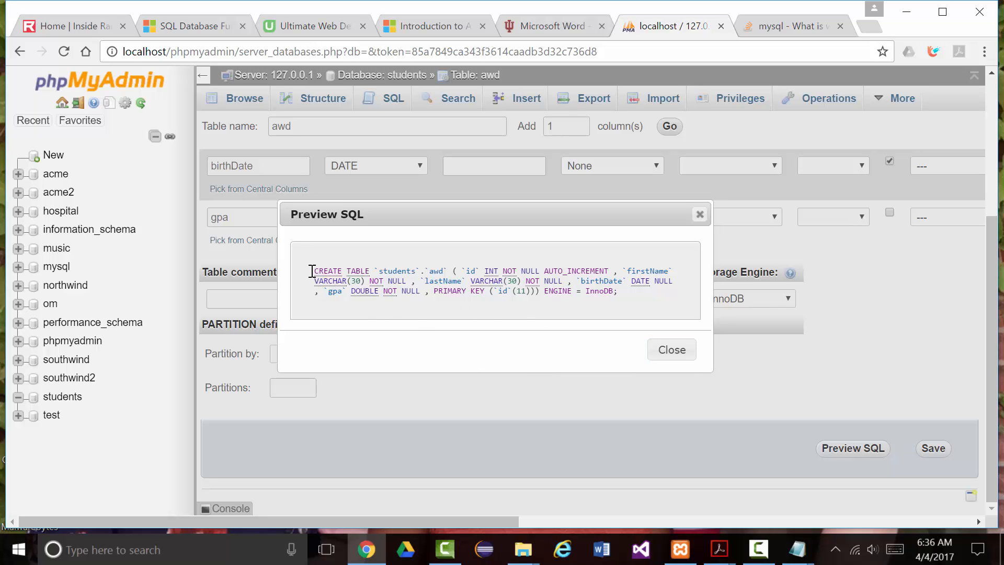
pyautogui.moveTo(314, 271); pyautogui.dragTo(623, 297)
pyautogui.rightClick(477, 284)
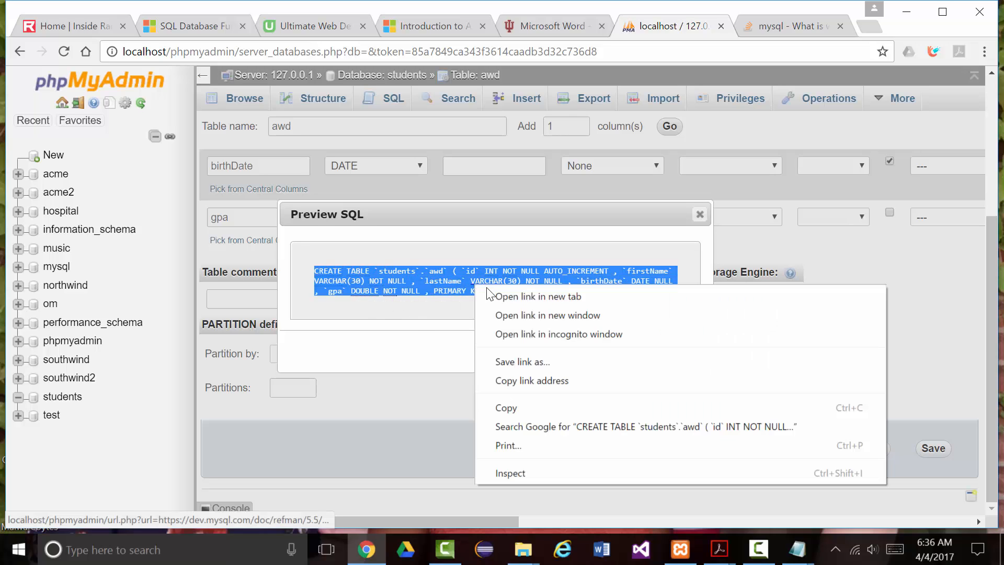
pyautogui.click(515, 408)
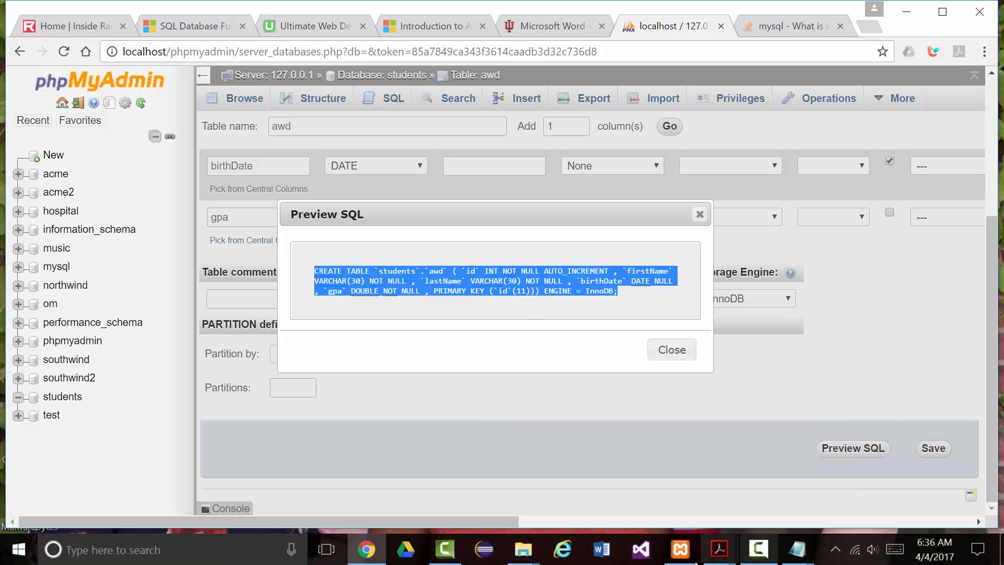
# Open Notepad++ and paste the copied CREATE TABLE statement into a new file.
pyautogui.moveTo(384, 547)
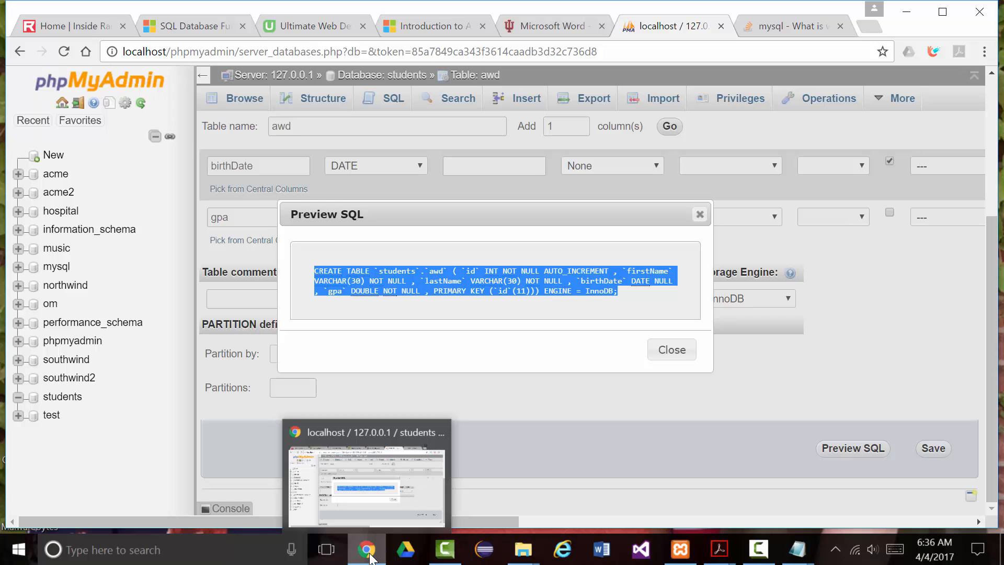
pyautogui.click(19, 549)
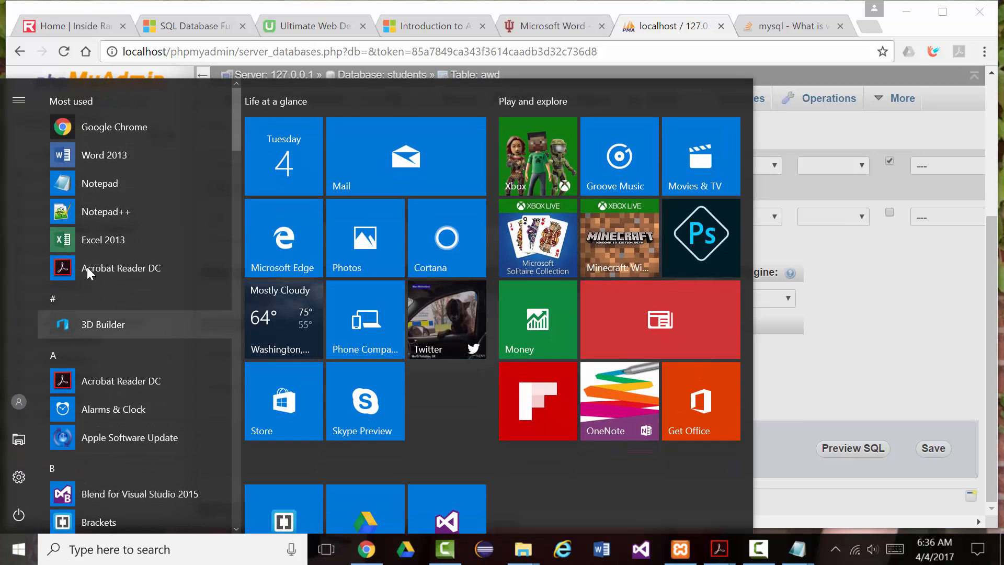
pyautogui.press('Escape')
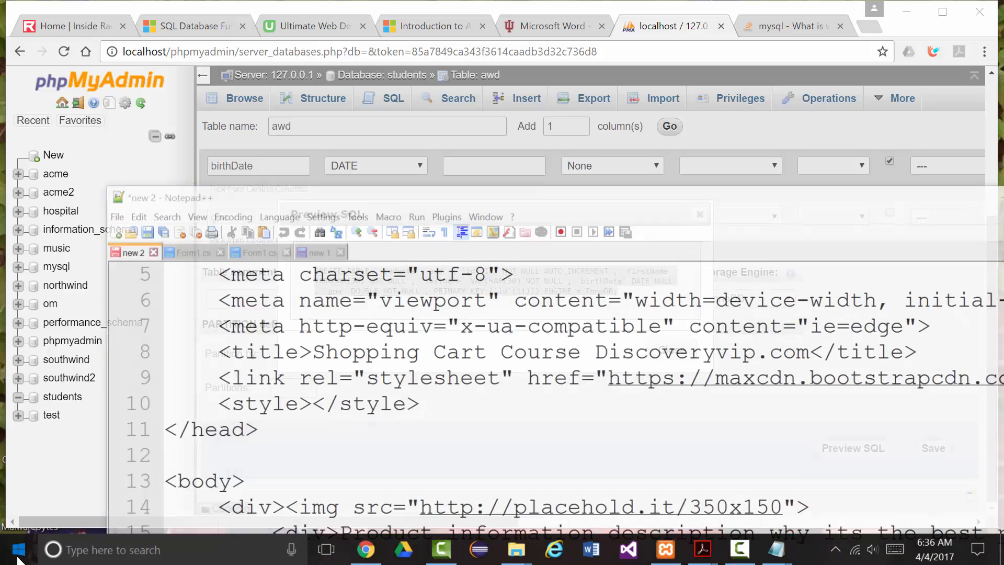
pyautogui.click(19, 549)
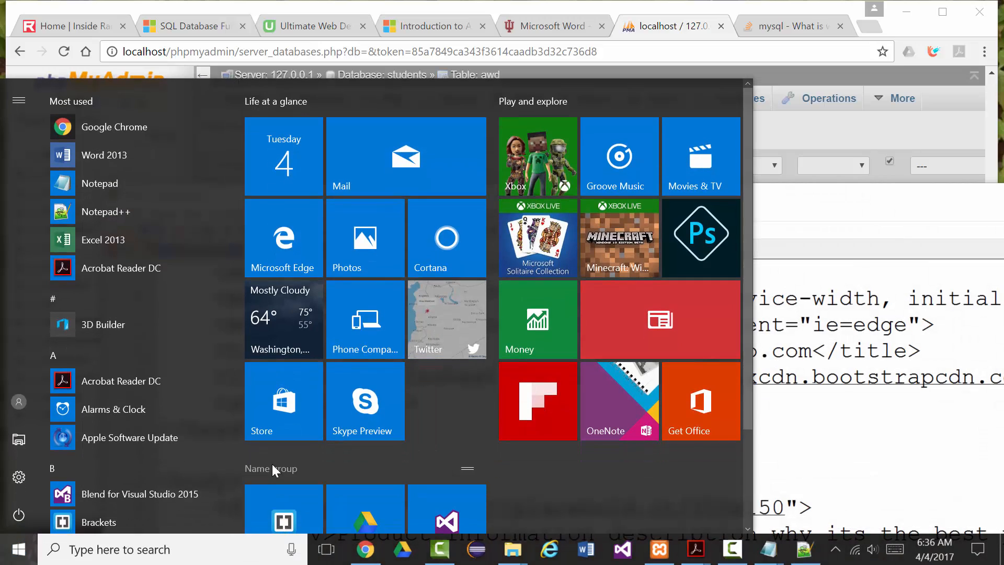
pyautogui.click(801, 271)
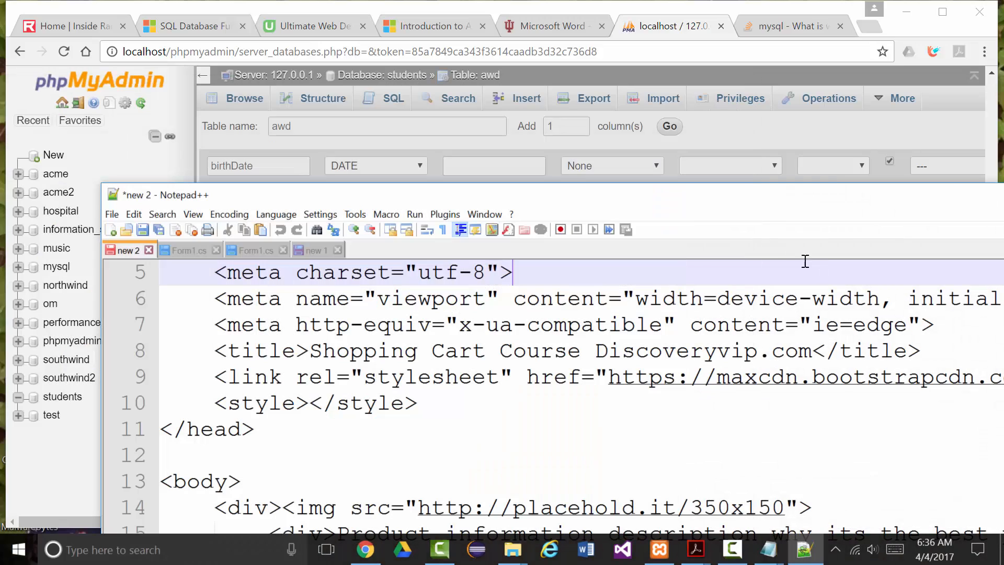
pyautogui.doubleClick(759, 203)
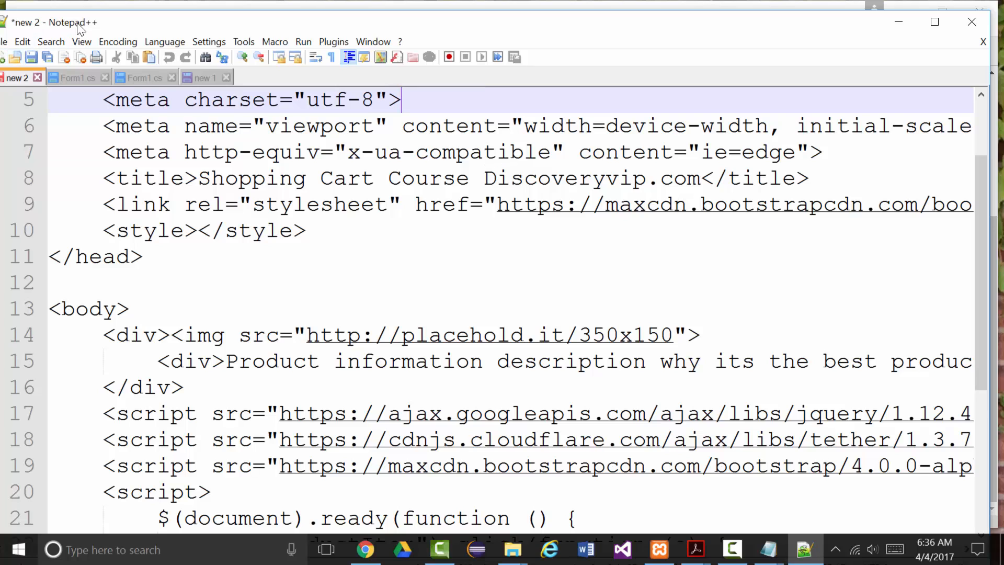
pyautogui.doubleClick(78, 27)
pyautogui.click(78, 57)
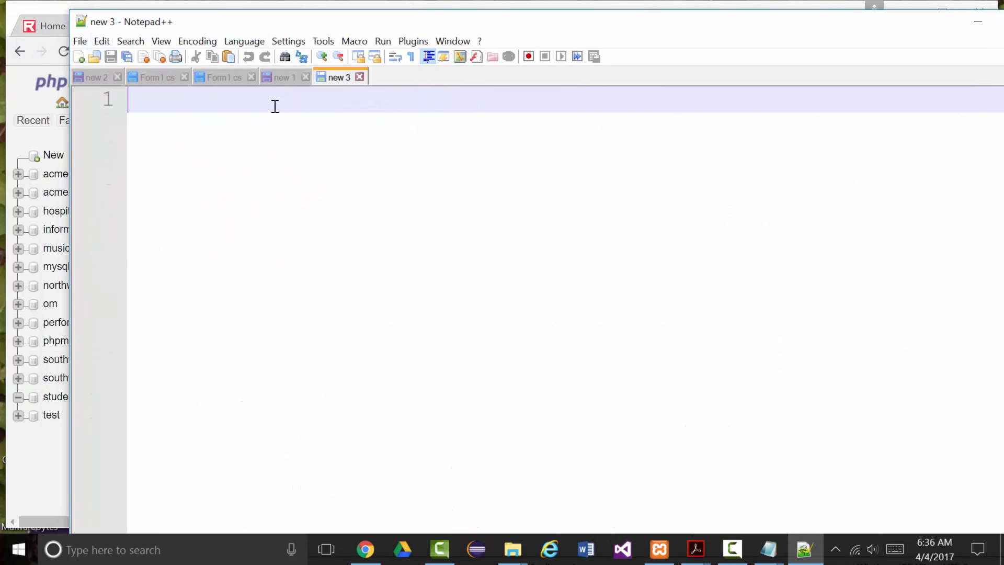
pyautogui.hotkey('ctrl', 'v')
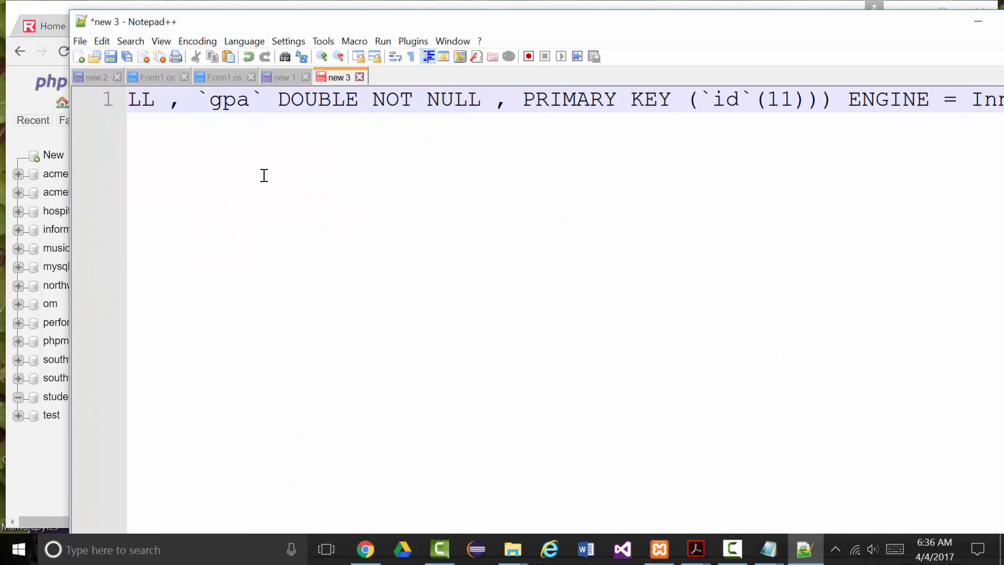
# Put the statement's opening parenthesis on its own line and start the id column definition on an indented line below it.
pyautogui.press('Home')
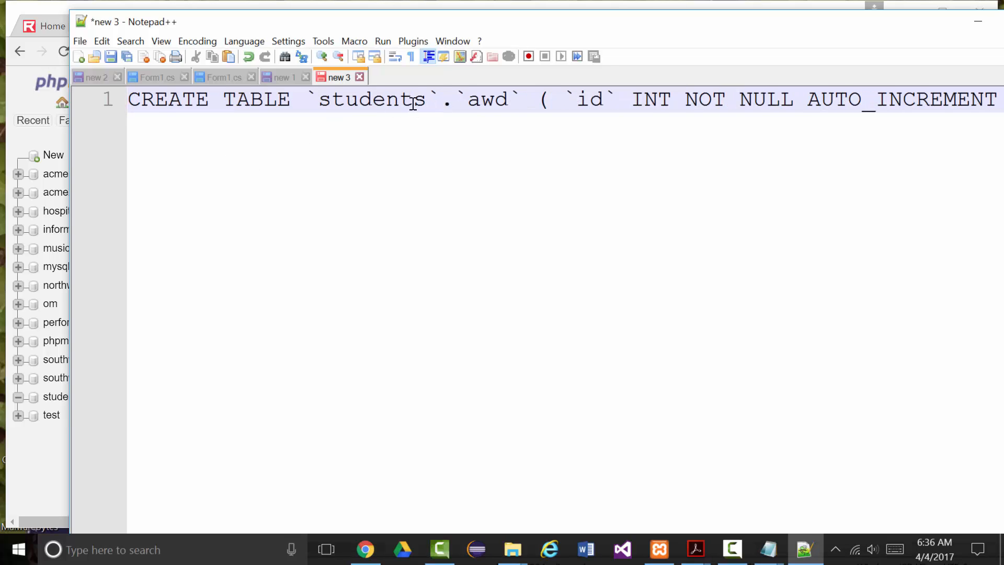
pyautogui.click(536, 101)
pyautogui.press('Return')
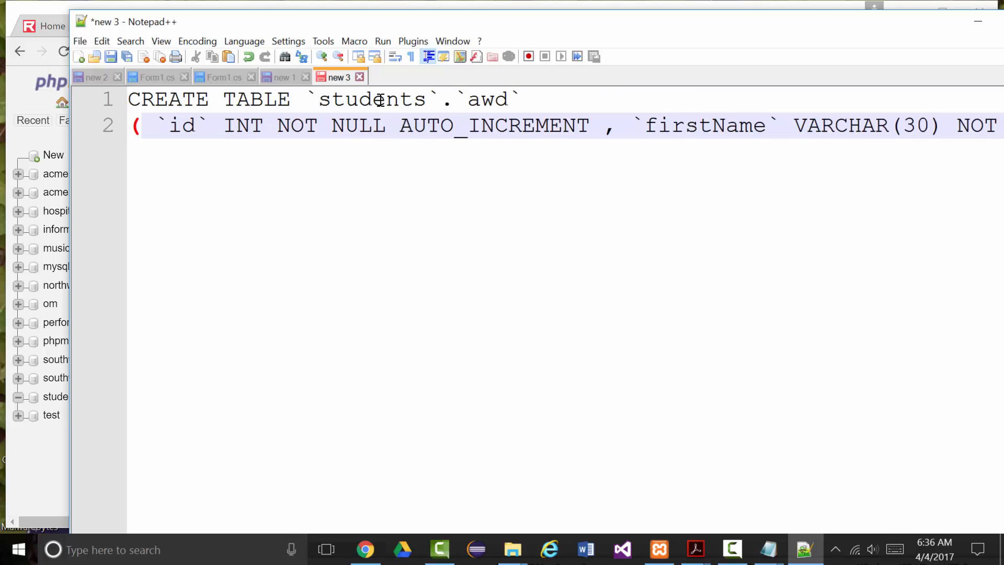
pyautogui.click(163, 126)
pyautogui.press('Return')
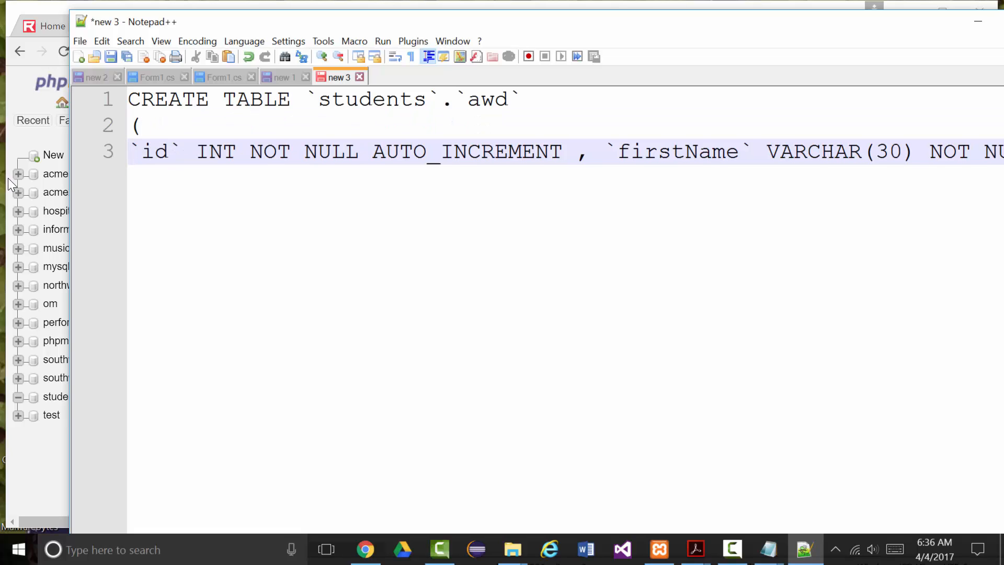
pyautogui.press('Tab')
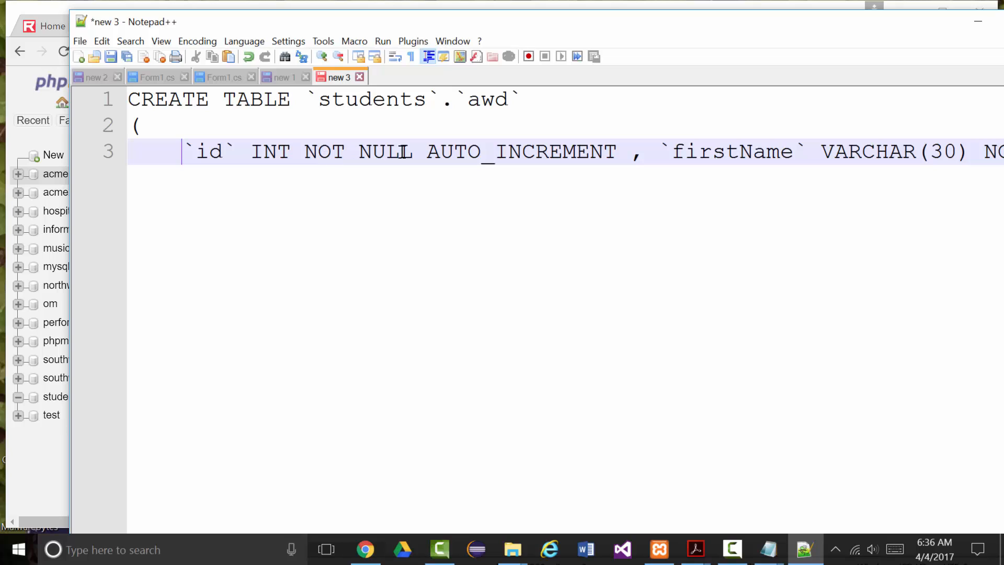
# Break the firstName, lastName and birthDate definitions onto separate lines, aligning lastName's VARCHAR type with the line above.
pyautogui.click(660, 149)
pyautogui.press('Return')
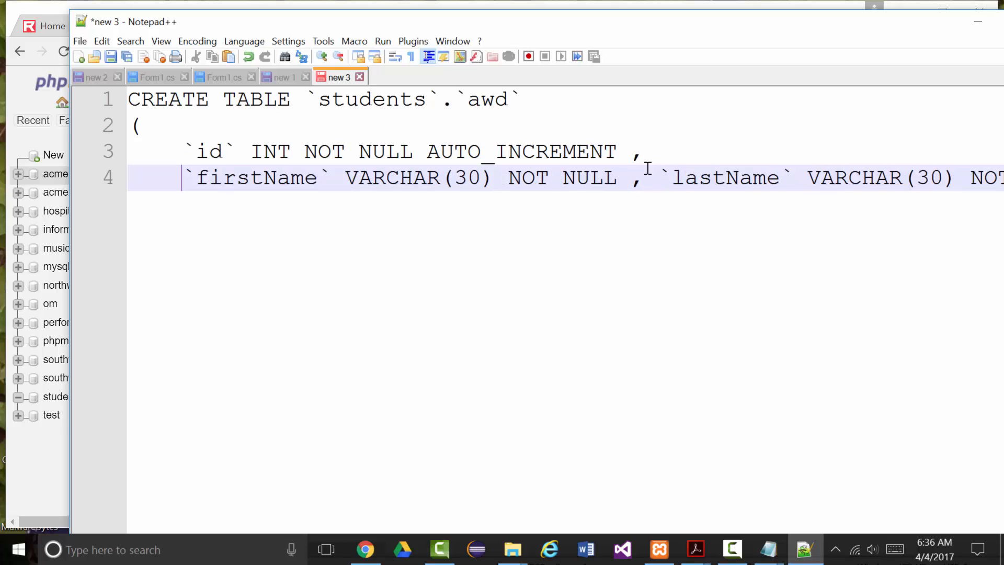
pyautogui.click(661, 177)
pyautogui.press('Return')
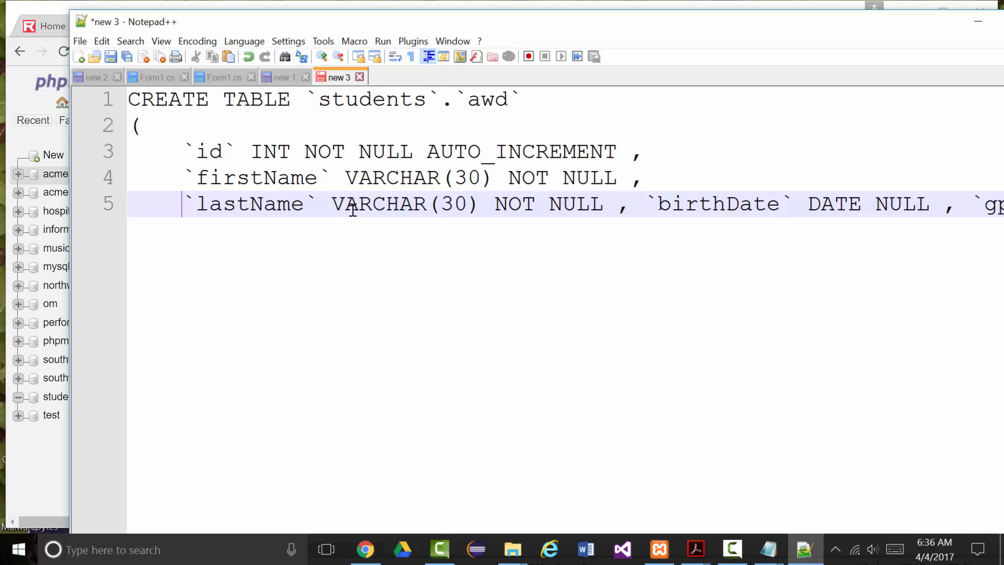
pyautogui.click(331, 205)
pyautogui.press('Tab')
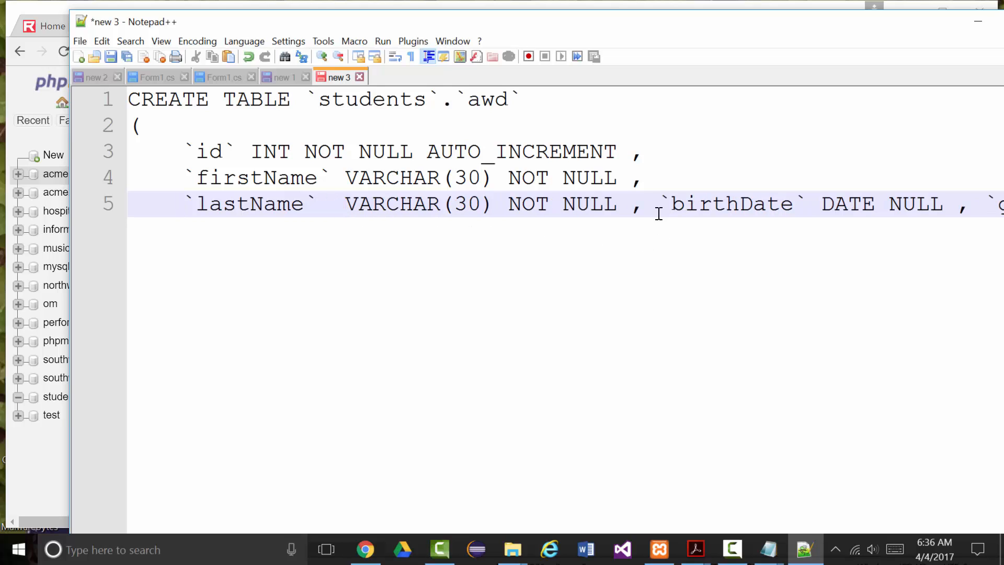
pyautogui.press('Return')
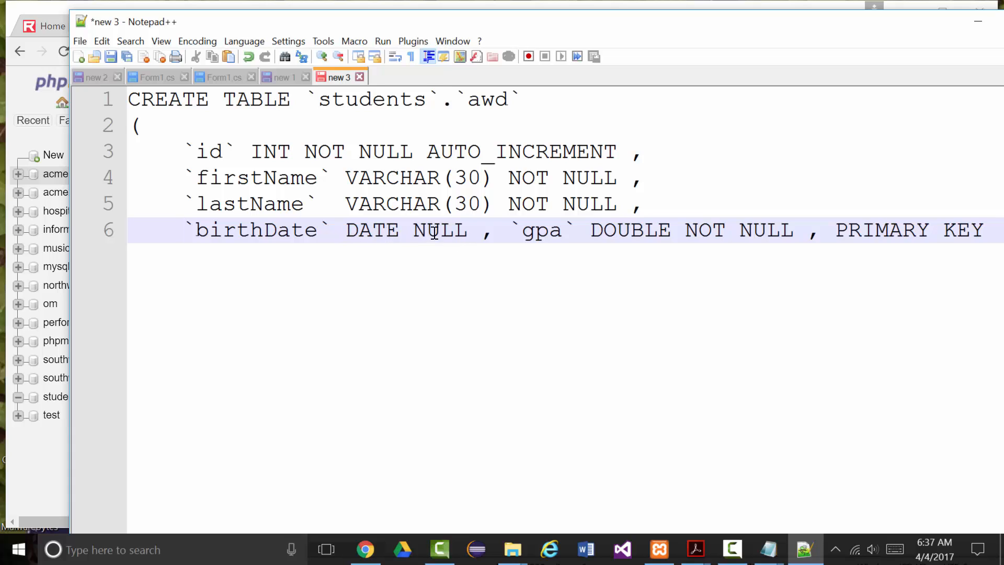
# Move the gpa definition and the PRIMARY KEY clause onto their own lines, aligning gpa's DOUBLE type with the other types.
pyautogui.doubleClick(503, 231)
pyautogui.press('Return')
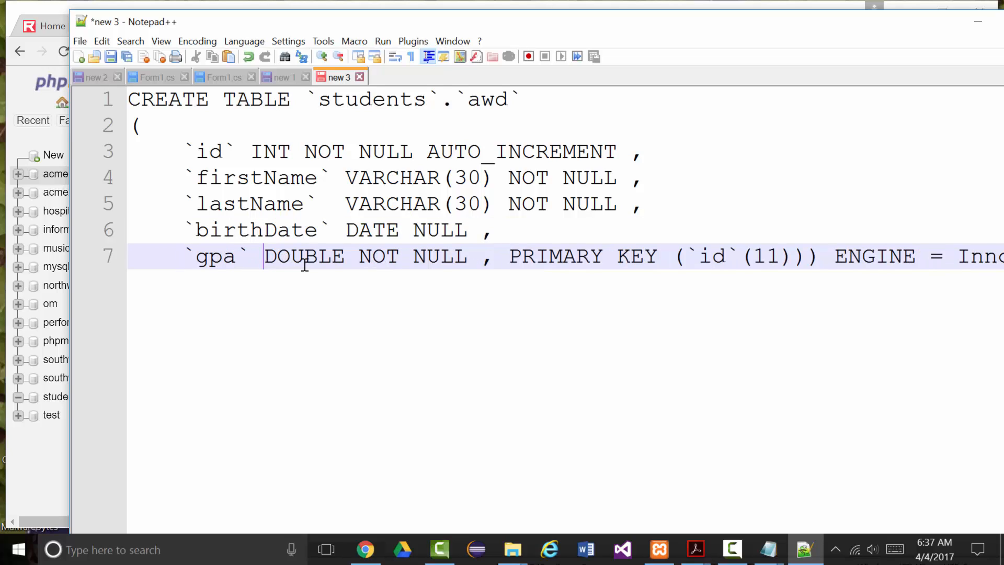
pyautogui.press('Tab')
pyautogui.press('Tab')
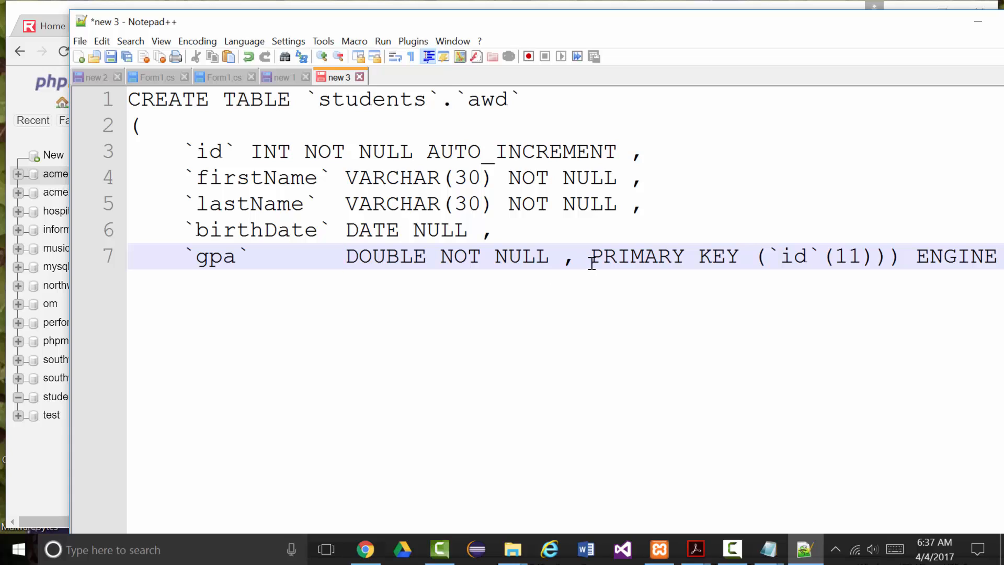
pyautogui.press('Return')
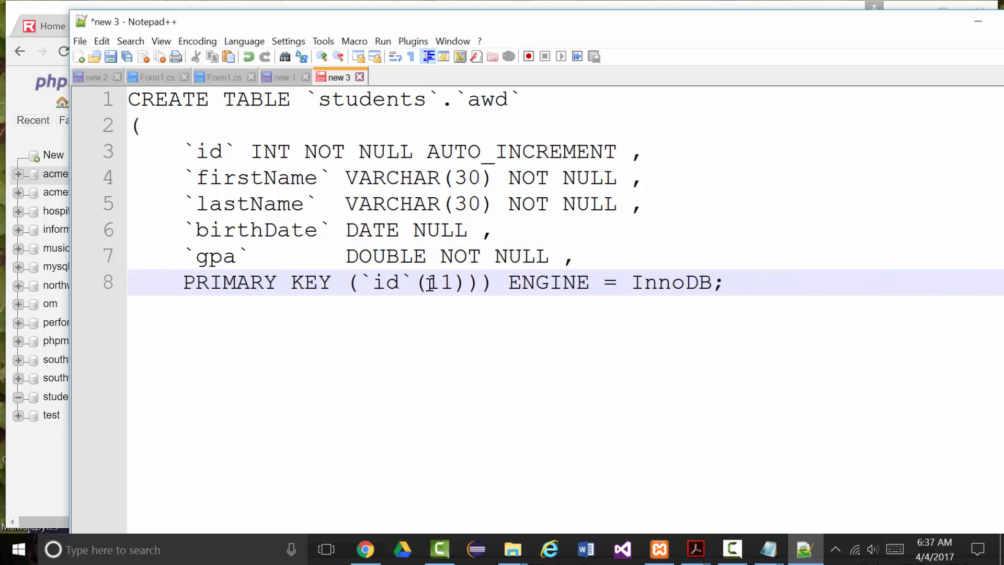
# Delete the (11) prefix length from the PRIMARY KEY clause and put the closing parenthesis with ENGINE = InnoDB on its own unindented line.
pyautogui.moveTo(414, 283); pyautogui.dragTo(463, 282)
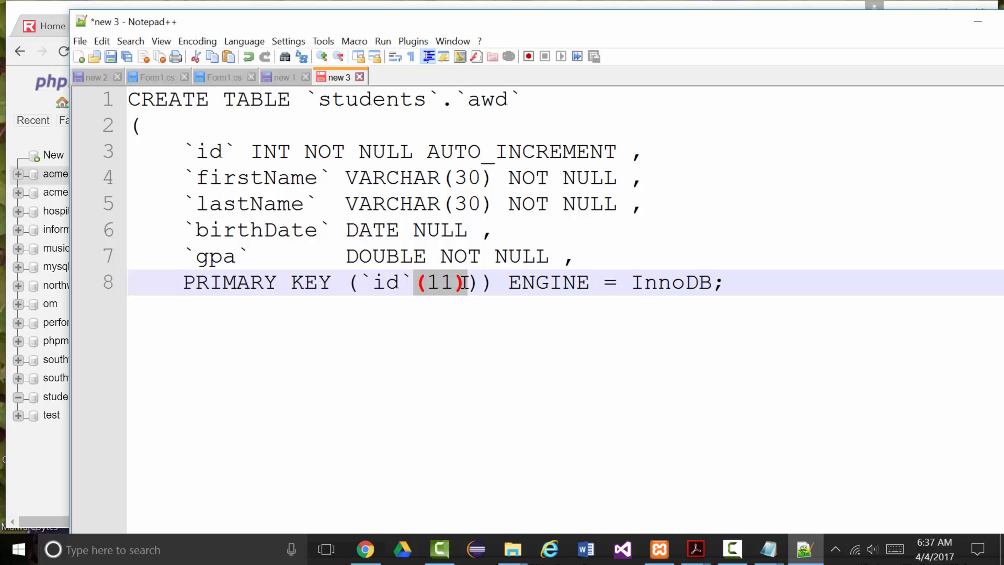
pyautogui.press('Delete')
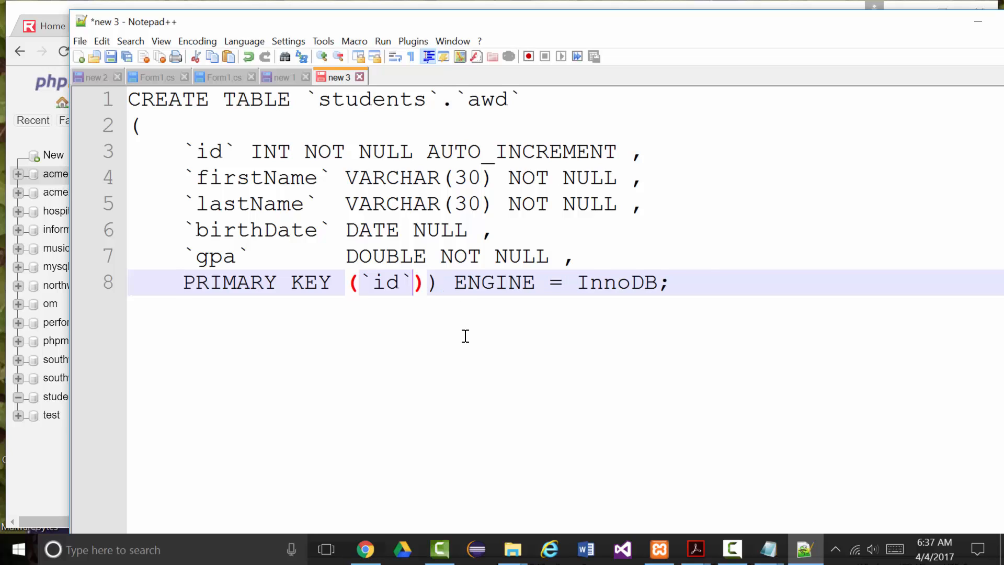
pyautogui.click(455, 284)
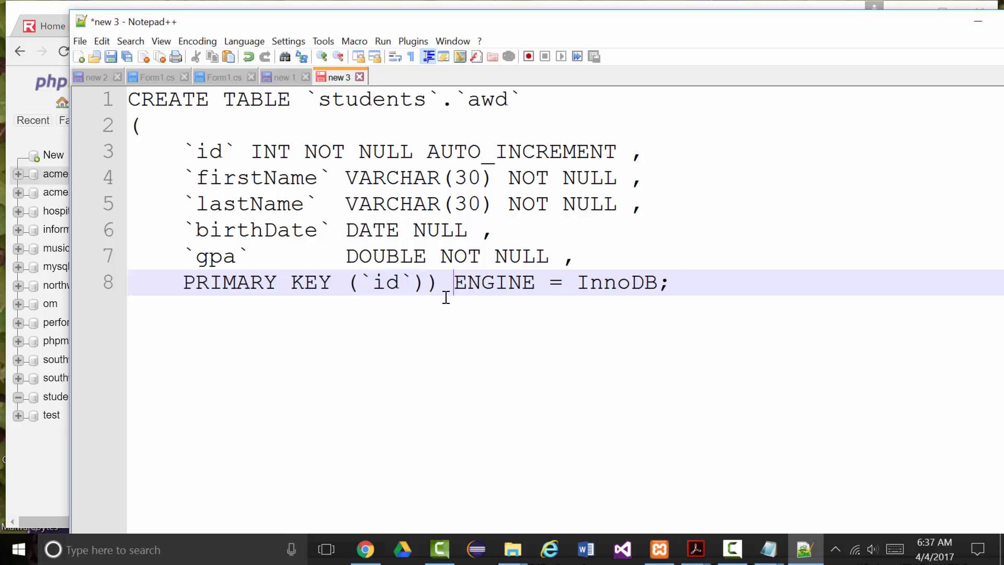
pyautogui.click(426, 288)
pyautogui.press('Return')
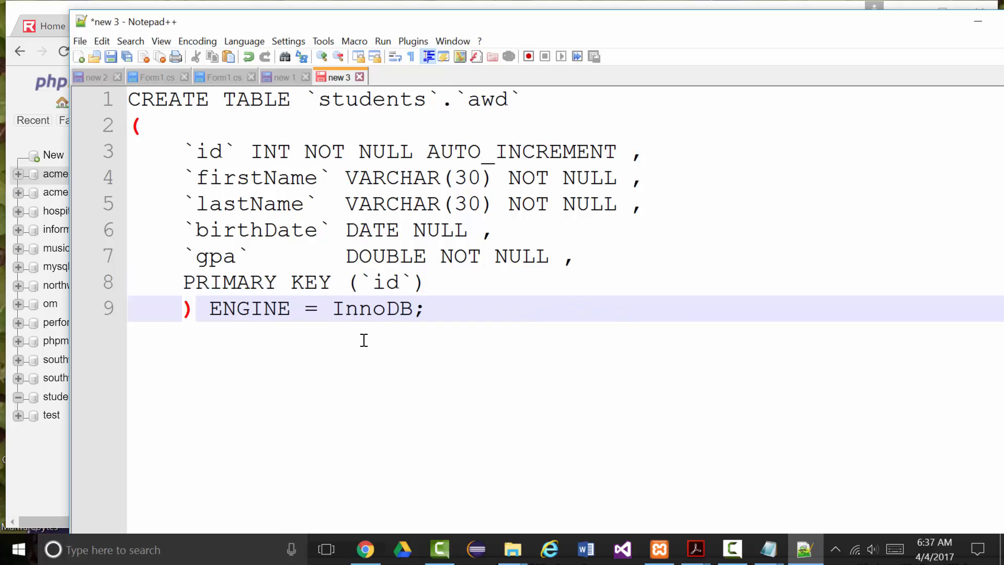
pyautogui.press('BackSpace')
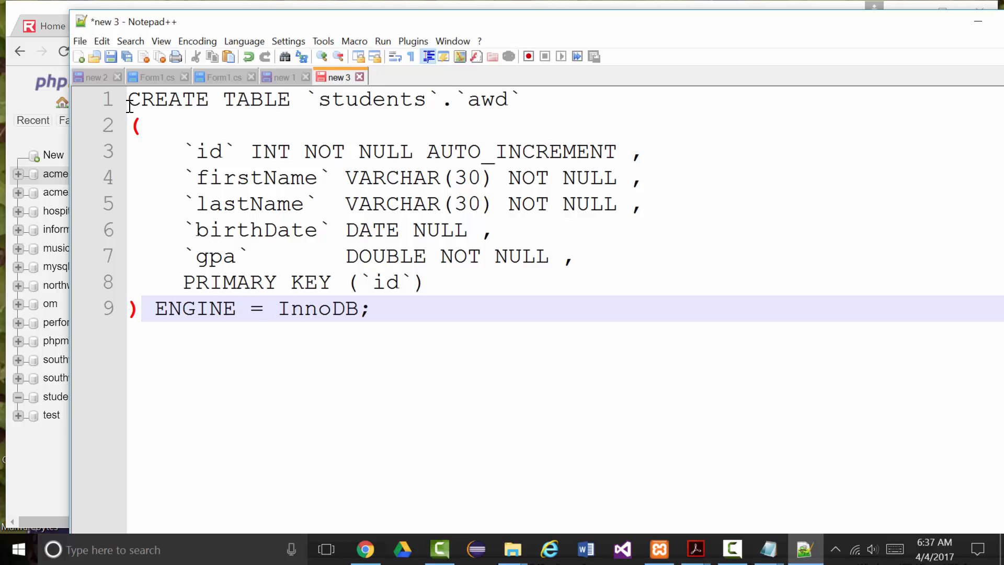
# Copy the whole corrected CREATE TABLE statement, return to phpMyAdmin in Chrome and close the SQL preview.
pyautogui.moveTo(129, 107); pyautogui.dragTo(394, 318)
pyautogui.hotkey('ctrl', 'c')
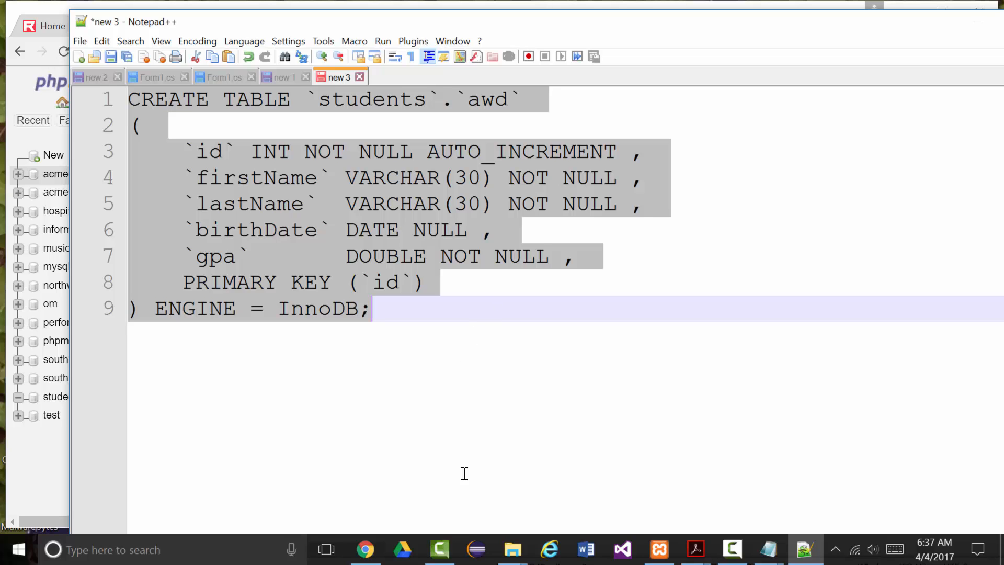
pyautogui.click(365, 549)
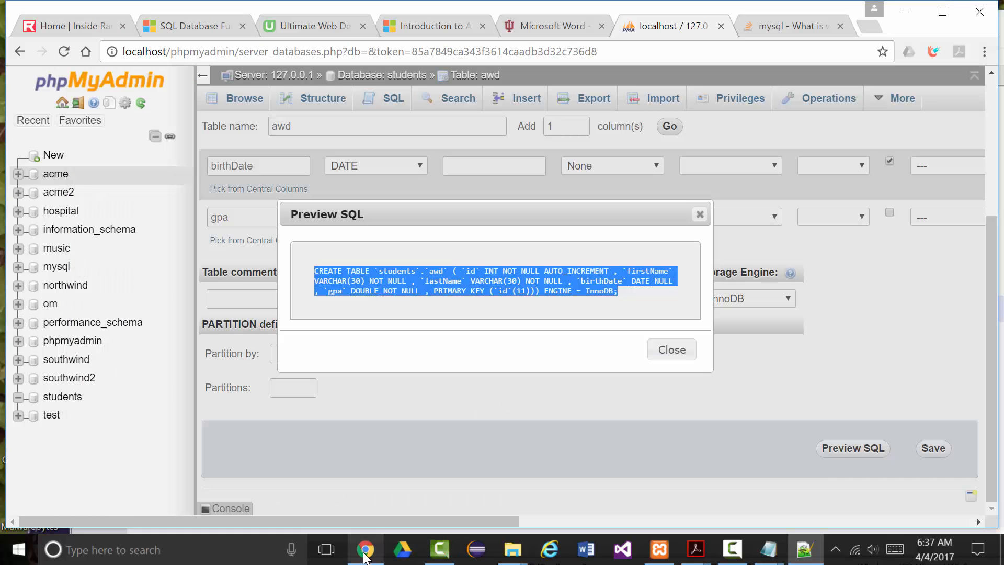
pyautogui.click(672, 350)
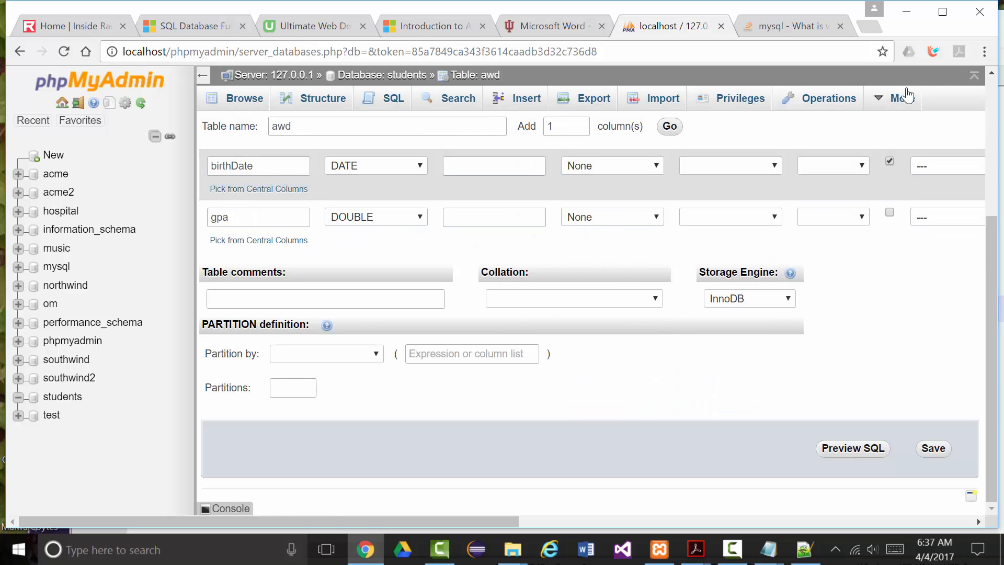
# Collapse the database navigation tree to widen the awd table definition.
pyautogui.click(974, 77)
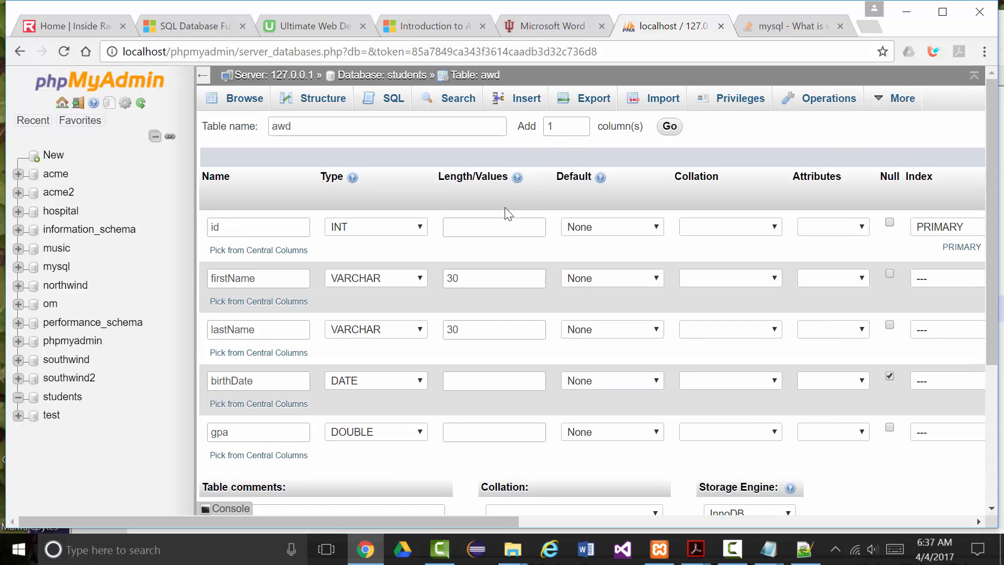
pyautogui.scroll(-2, 499, 220)
pyautogui.scroll(1, 493, 220)
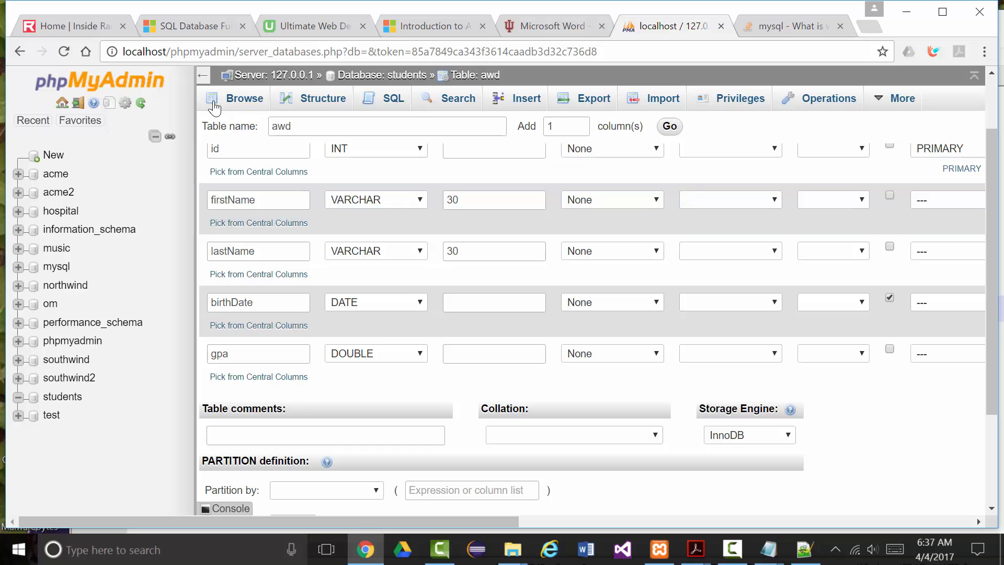
pyautogui.click(202, 75)
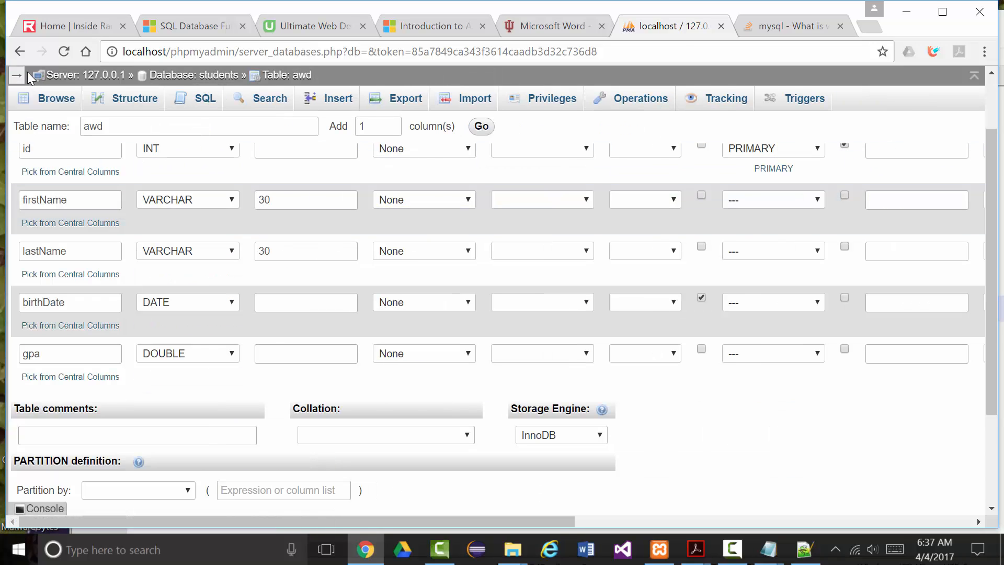
# Leave the unsaved awd table definition and open the students database from the server's database list.
pyautogui.click(20, 51)
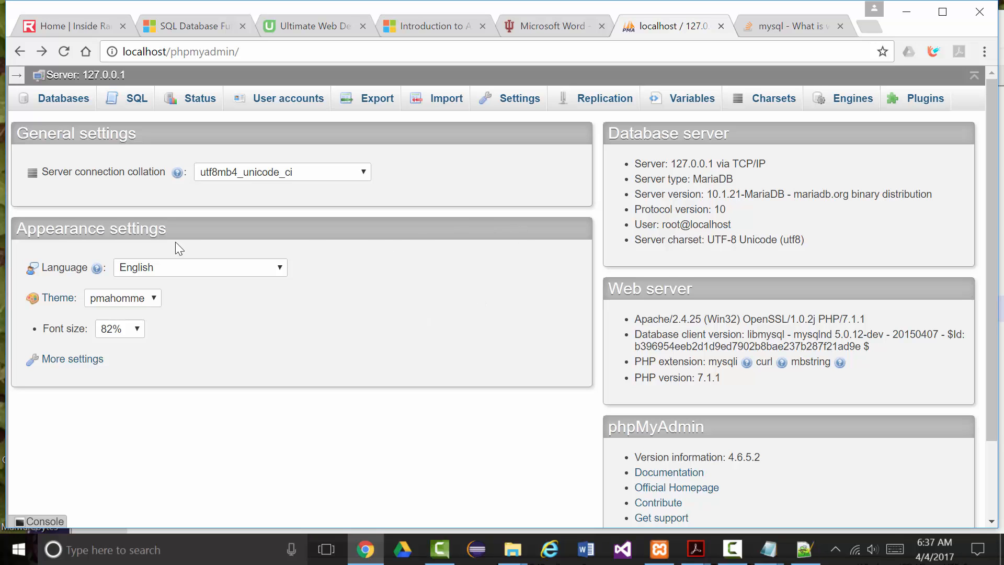
pyautogui.click(92, 104)
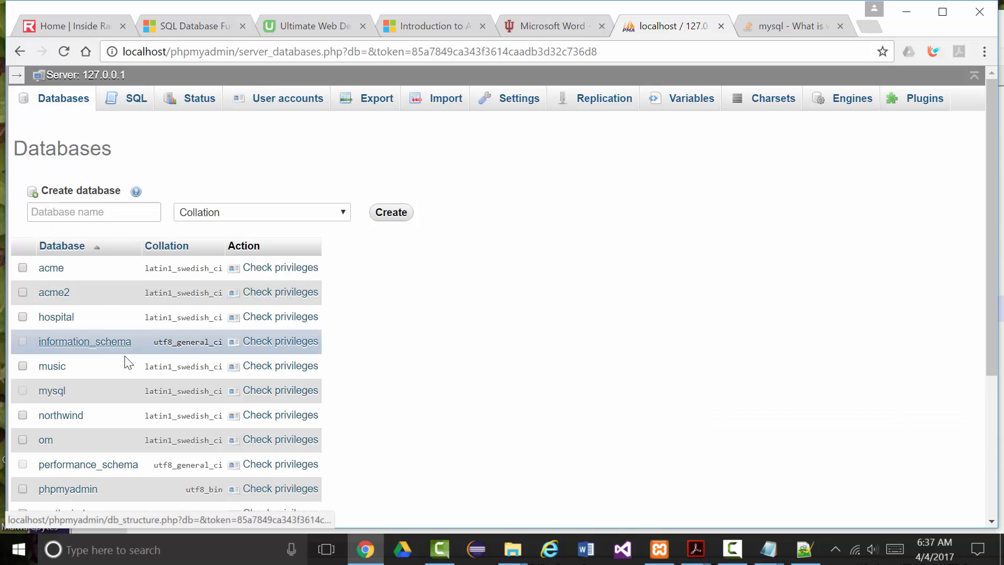
pyautogui.scroll(-4, 174, 375)
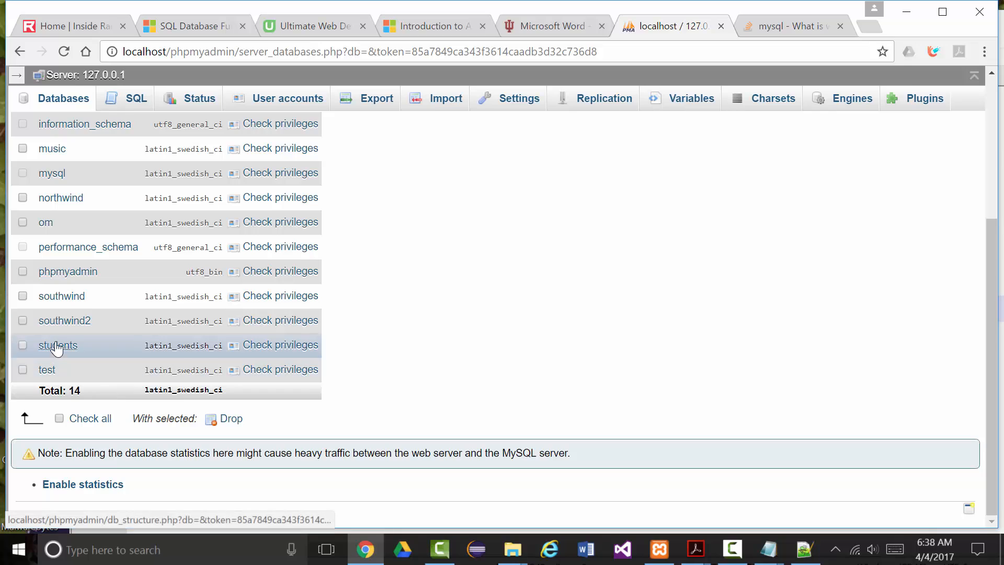
pyautogui.click(51, 349)
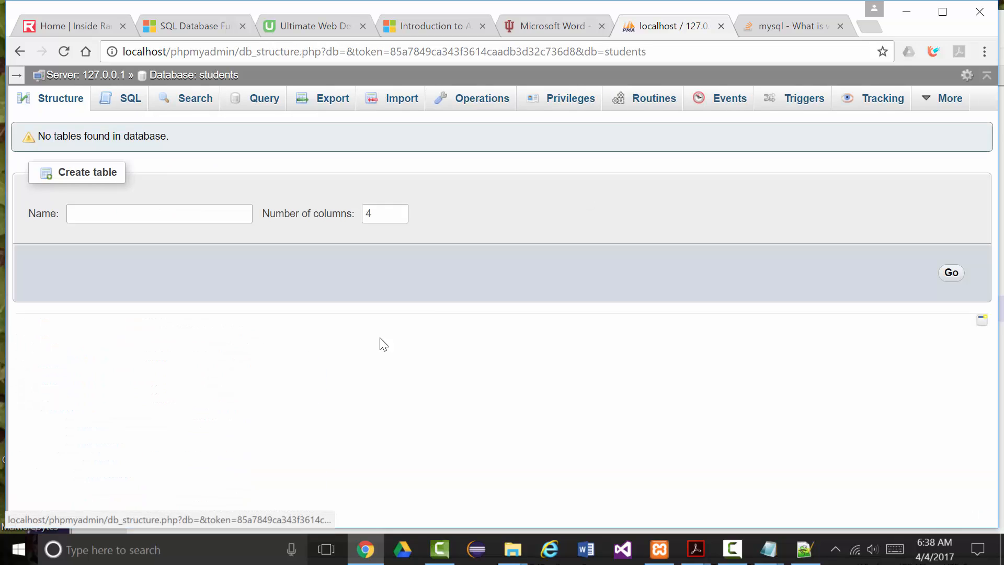
# Run the copied CREATE TABLE statement as an SQL query on the students database and display the awd table's structure.
pyautogui.click(124, 106)
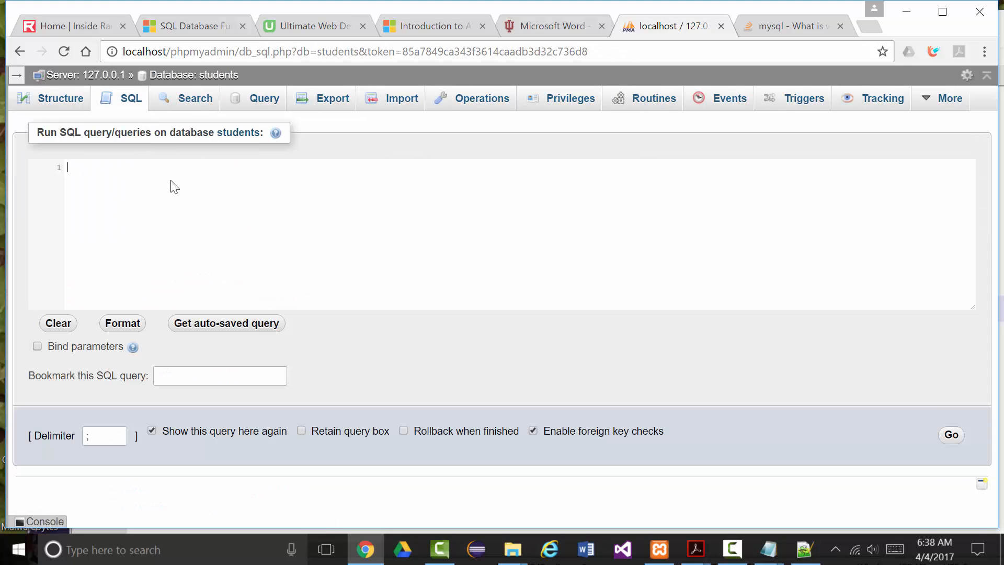
pyautogui.hotkey('ctrl', 'v')
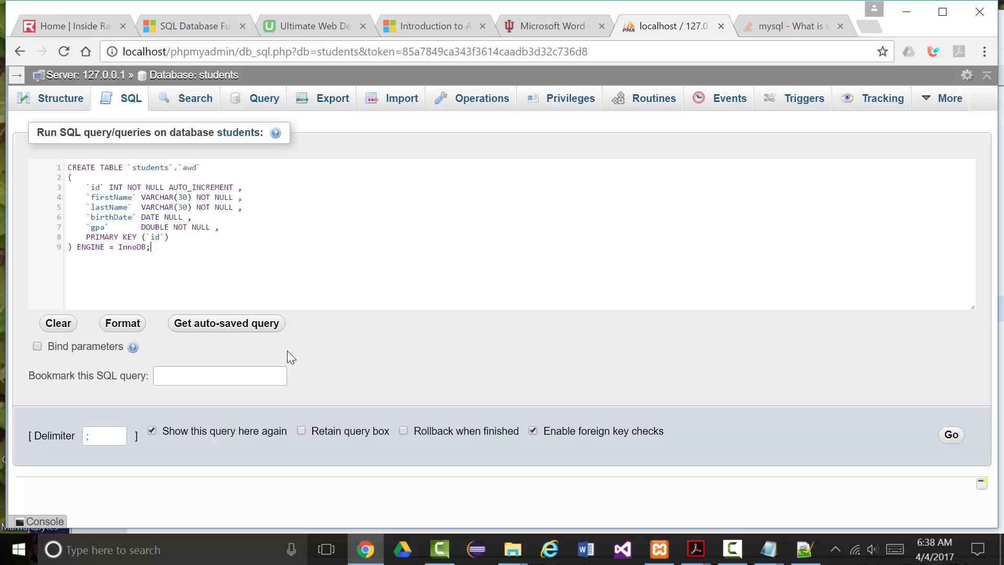
pyautogui.click(951, 437)
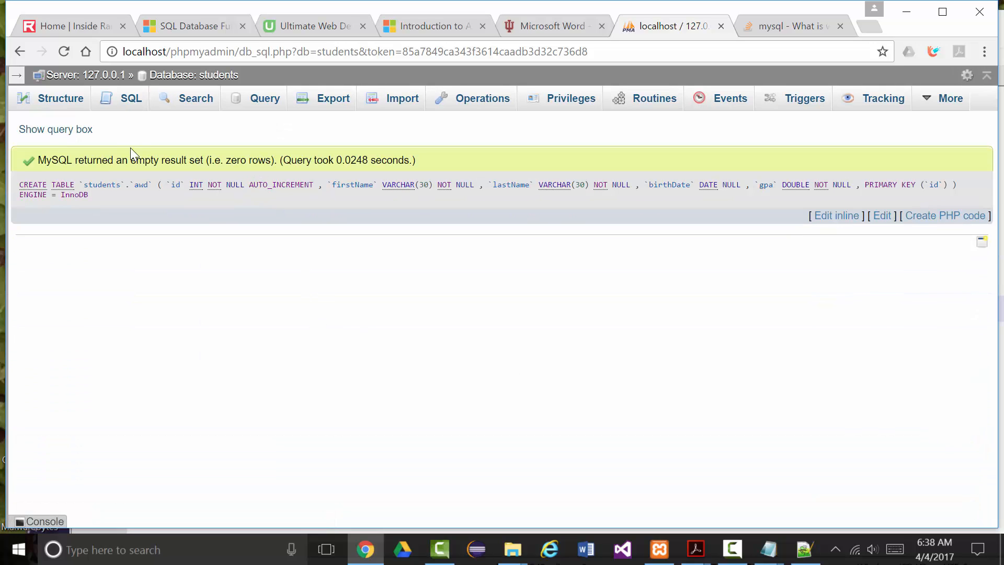
pyautogui.click(55, 98)
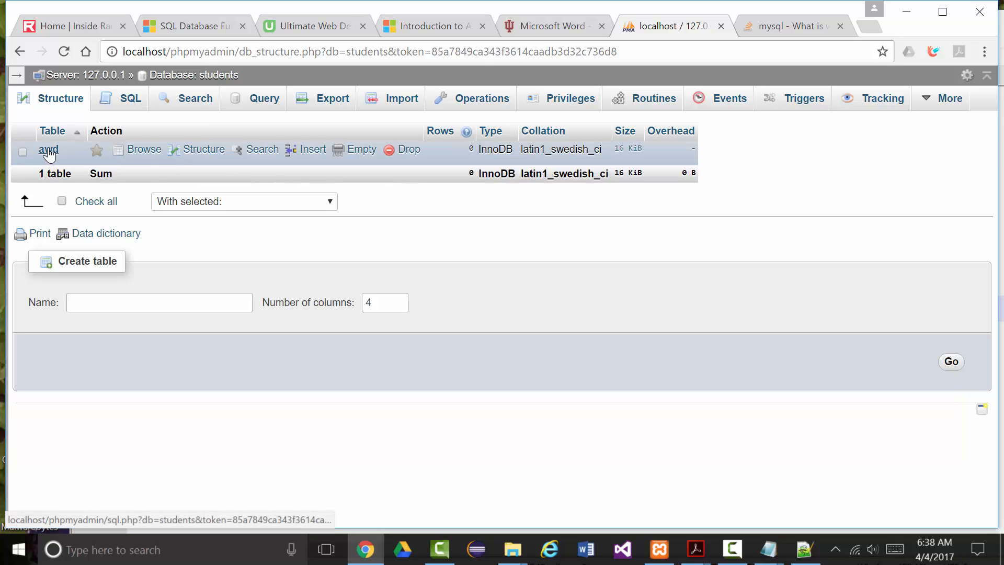
pyautogui.click(201, 150)
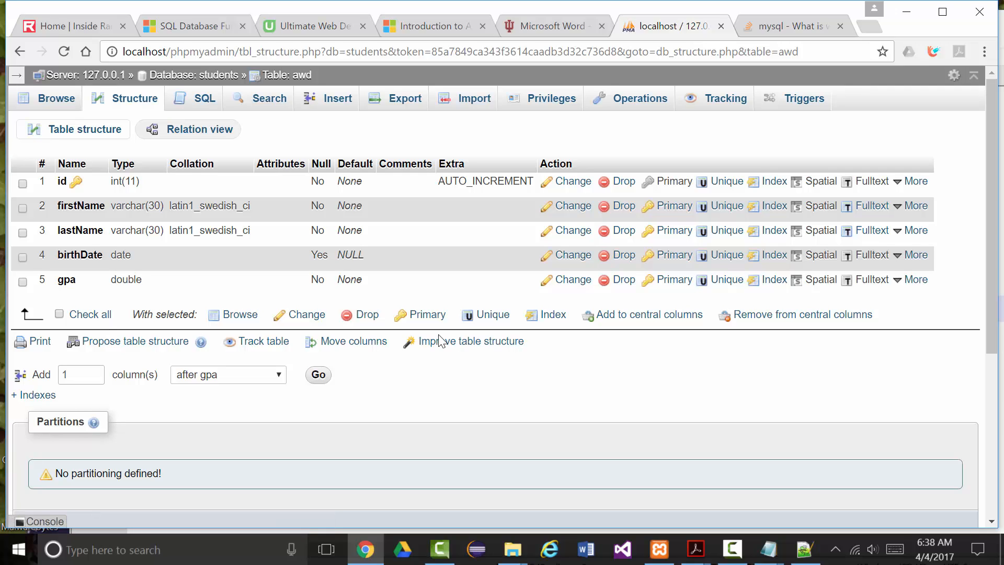
# Insert a row into awd with the student's first name, last name and birth date and gpa 4.0, leaving id empty.
pyautogui.click(336, 107)
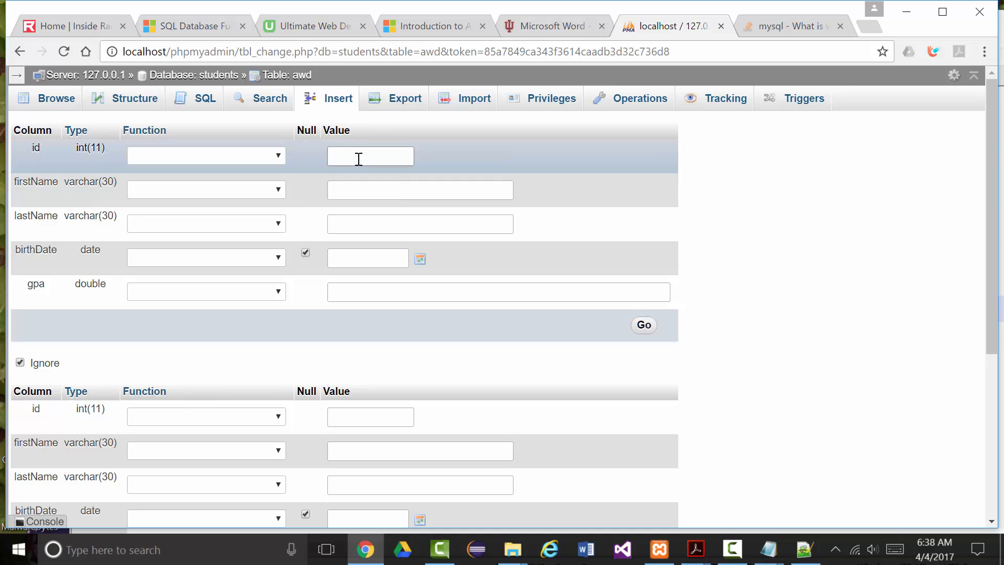
pyautogui.click(372, 190)
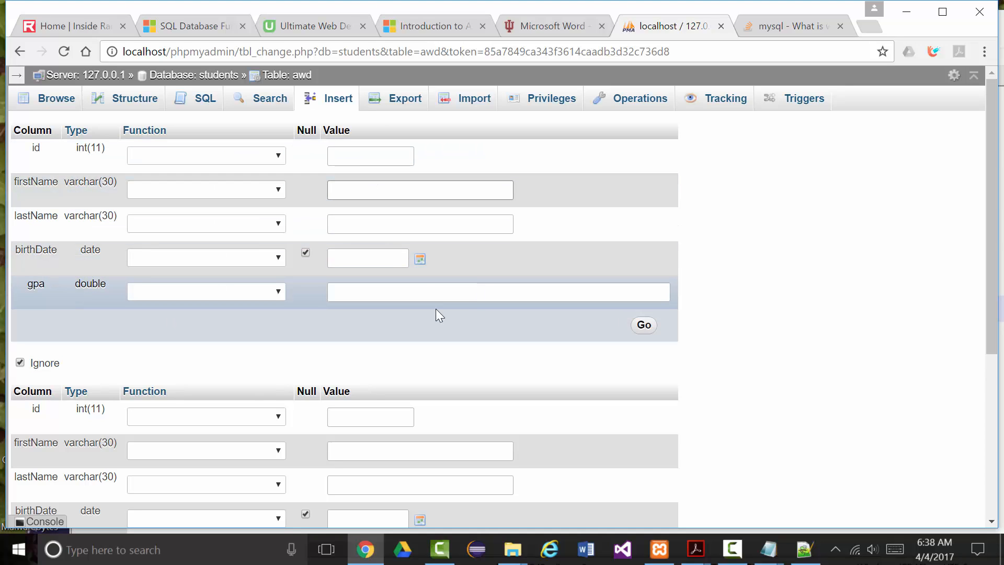
pyautogui.write('Jeffrey')
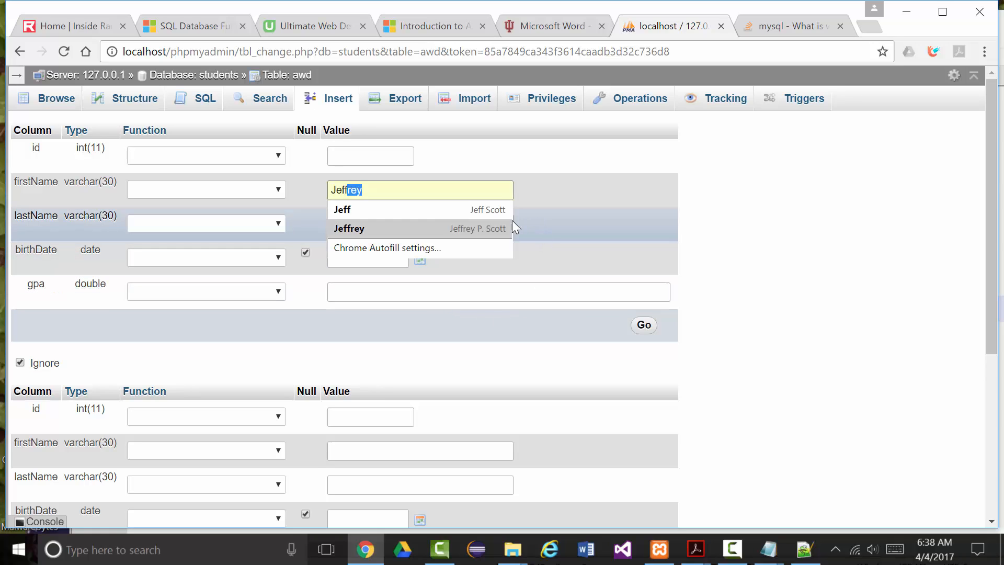
pyautogui.click(511, 228)
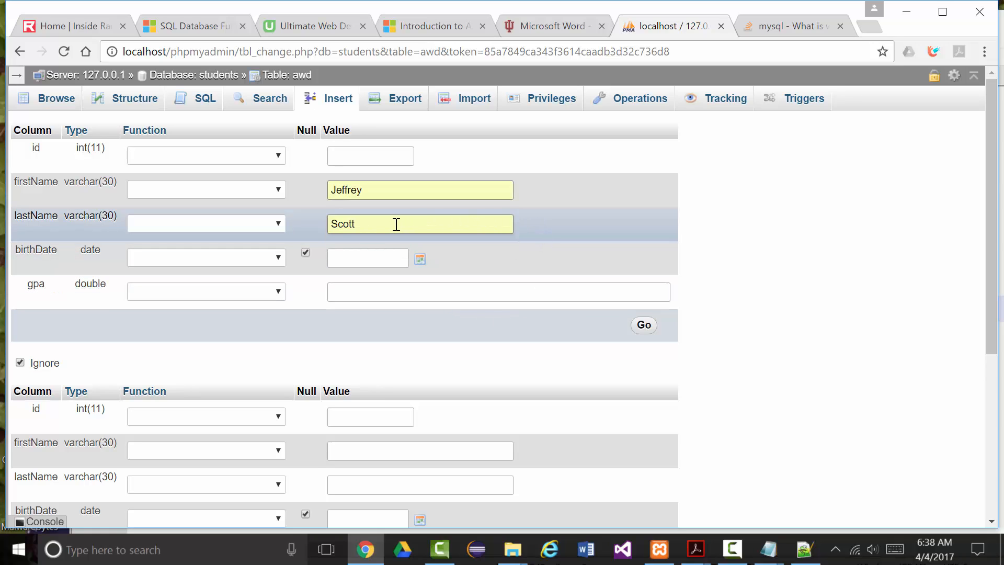
pyautogui.click(340, 258)
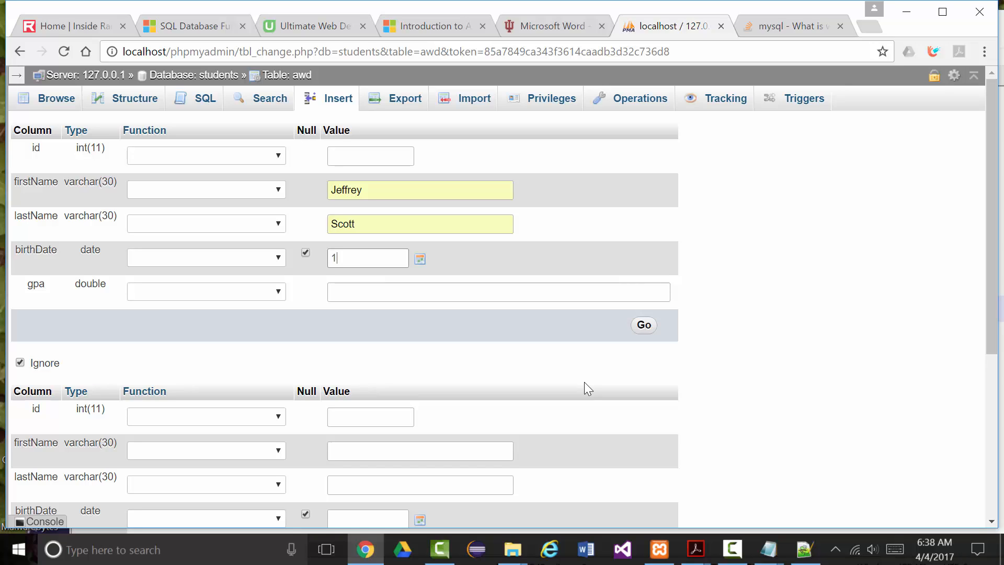
pyautogui.write('1990')
pyautogui.press('Tab')
pyautogui.press('Tab')
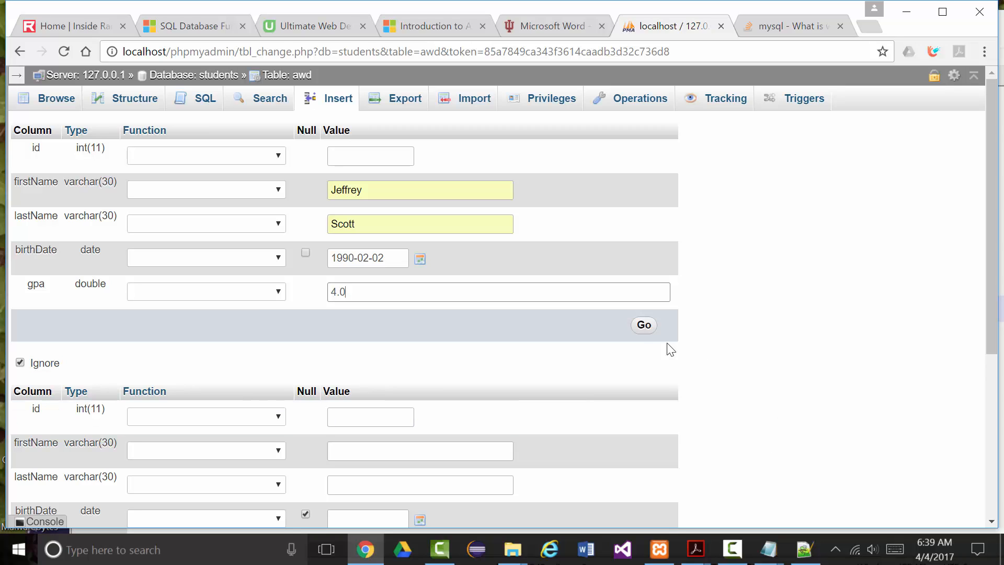
pyautogui.click(644, 325)
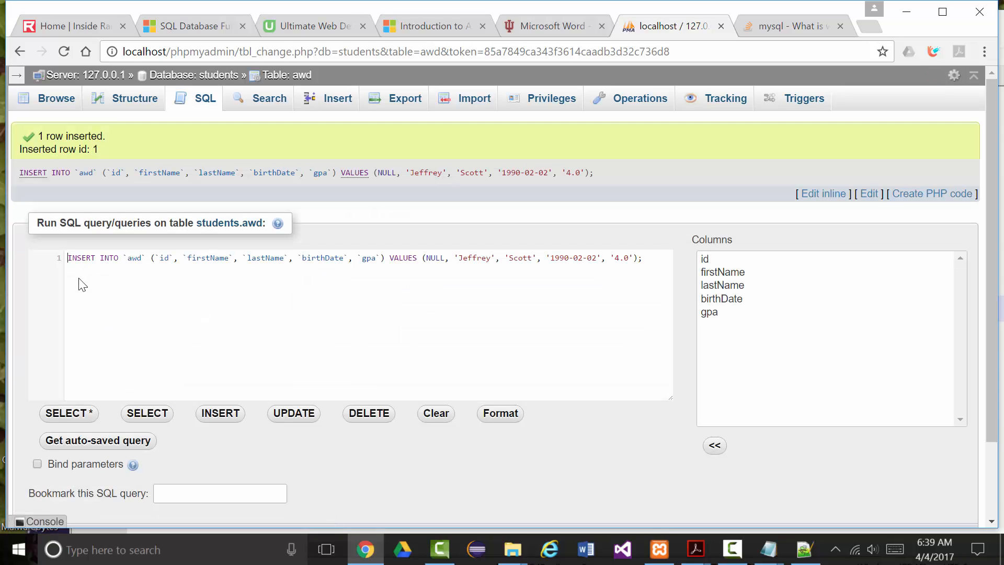
# Copy the generated INSERT INTO statement and paste it into a new Notepad++ document.
pyautogui.moveTo(66, 257); pyautogui.dragTo(670, 256)
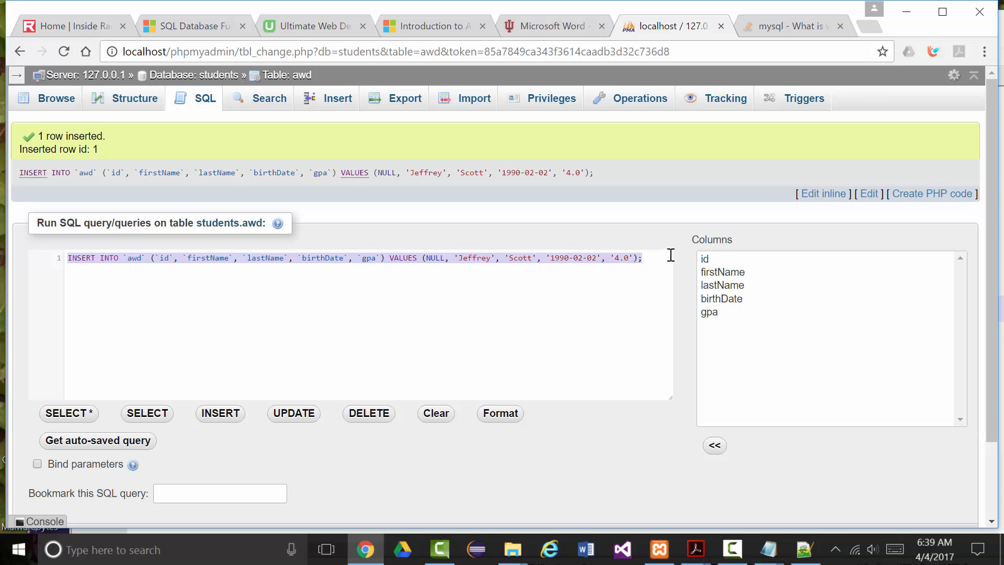
pyautogui.click(664, 256)
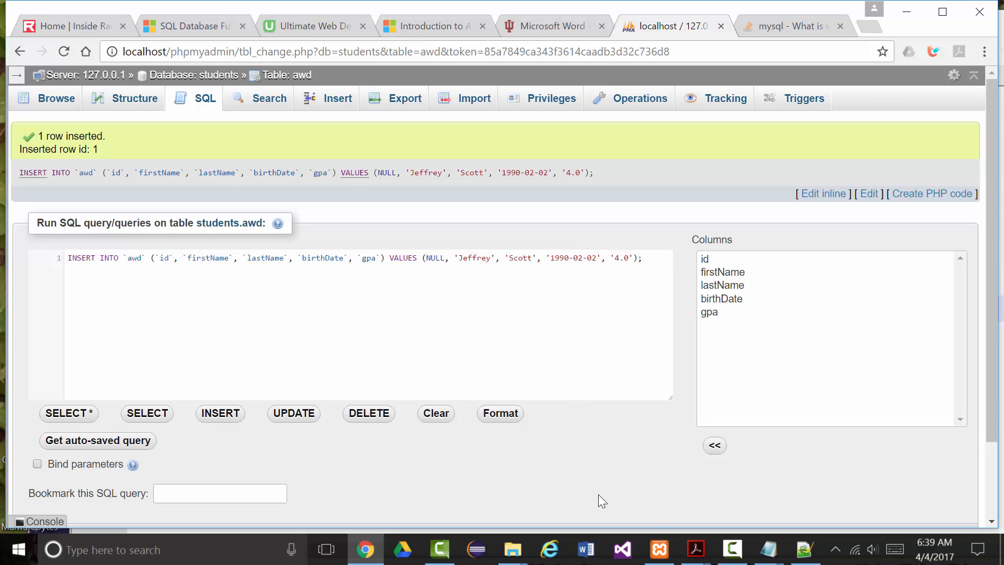
pyautogui.click(804, 549)
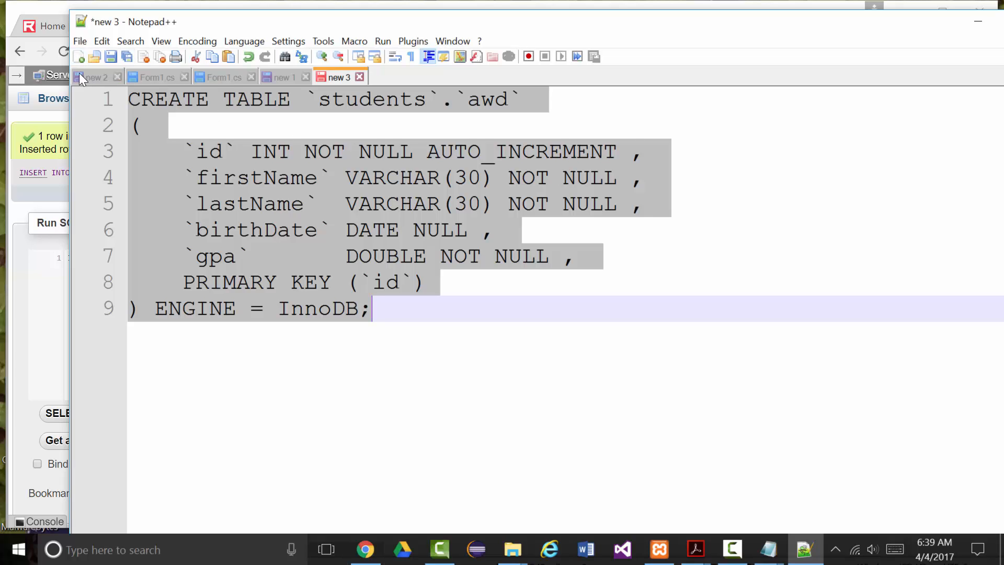
pyautogui.click(78, 56)
pyautogui.hotkey('ctrl', 'v')
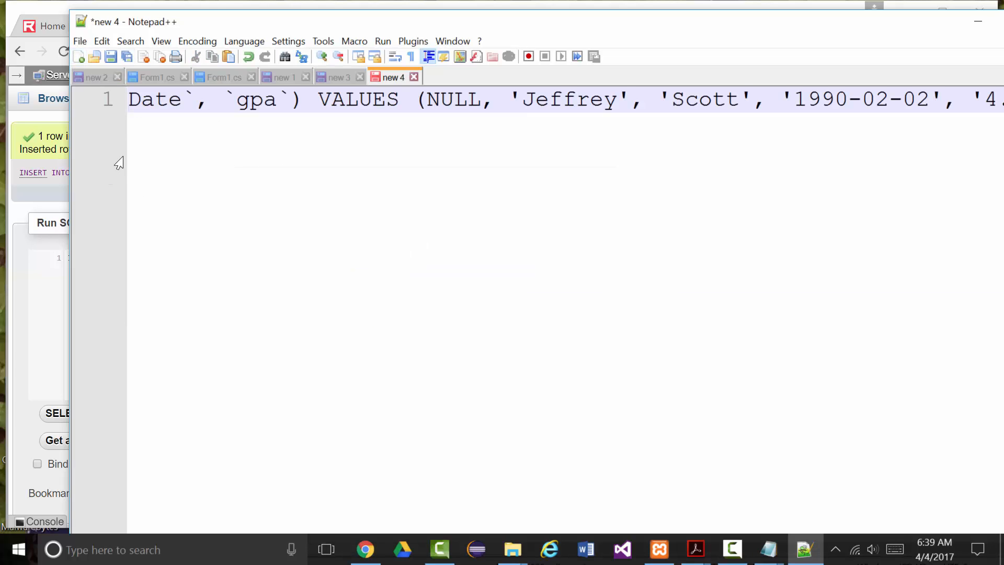
# Break the INSERT statement after the awd table name so that the column list starts on its own line.
pyautogui.press('Home')
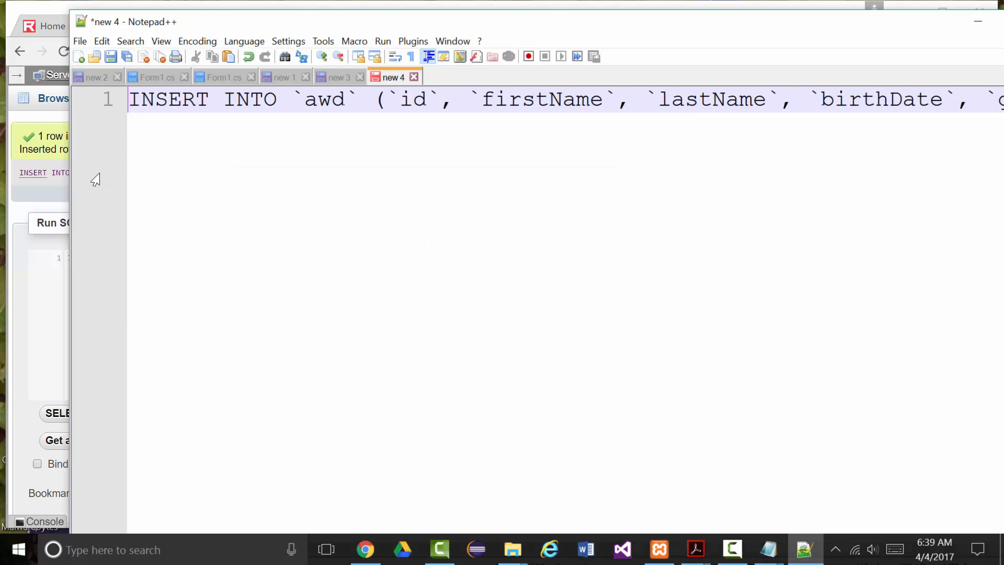
pyautogui.click(376, 100)
pyautogui.press('Return')
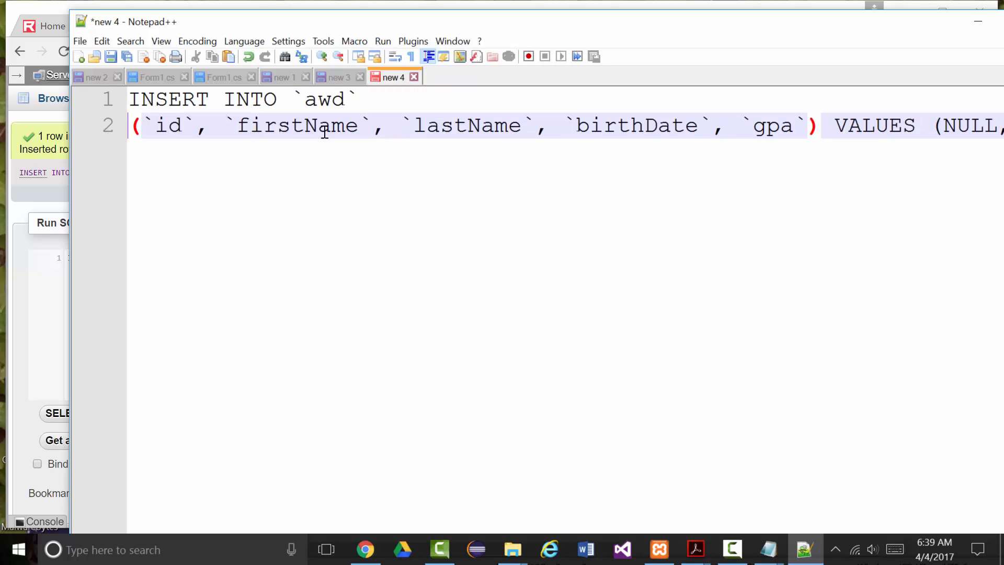
pyautogui.click(141, 127)
pyautogui.press('Return')
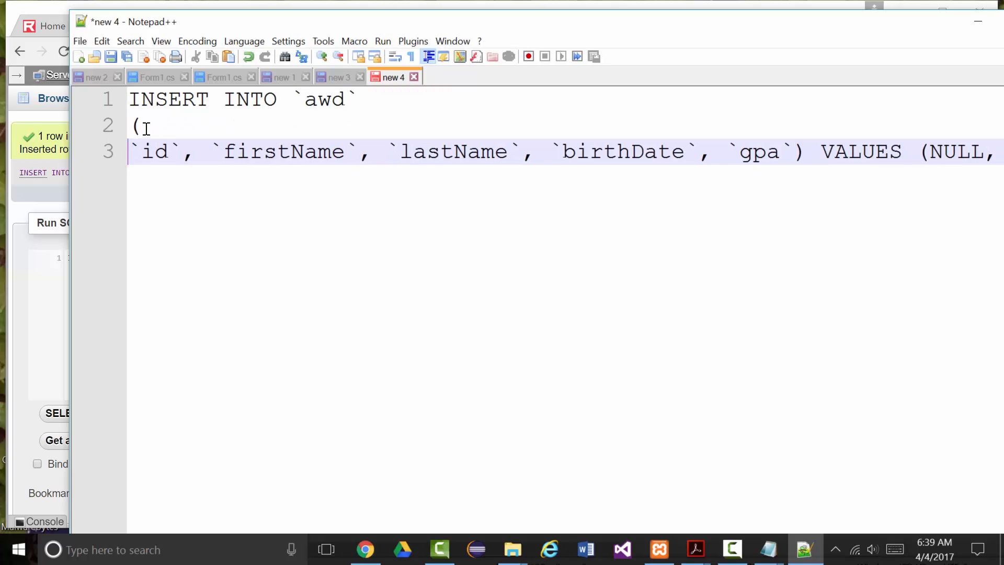
pyautogui.press('BackSpace')
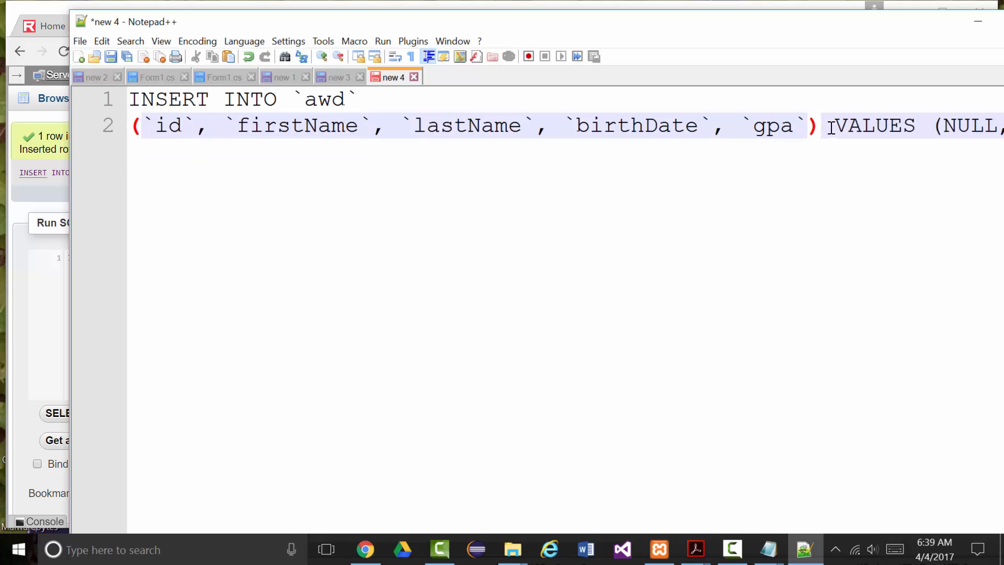
# Move the values list onto its own line after VALUES and align the last name and birth date values under their columns.
pyautogui.click(935, 126)
pyautogui.press('Return')
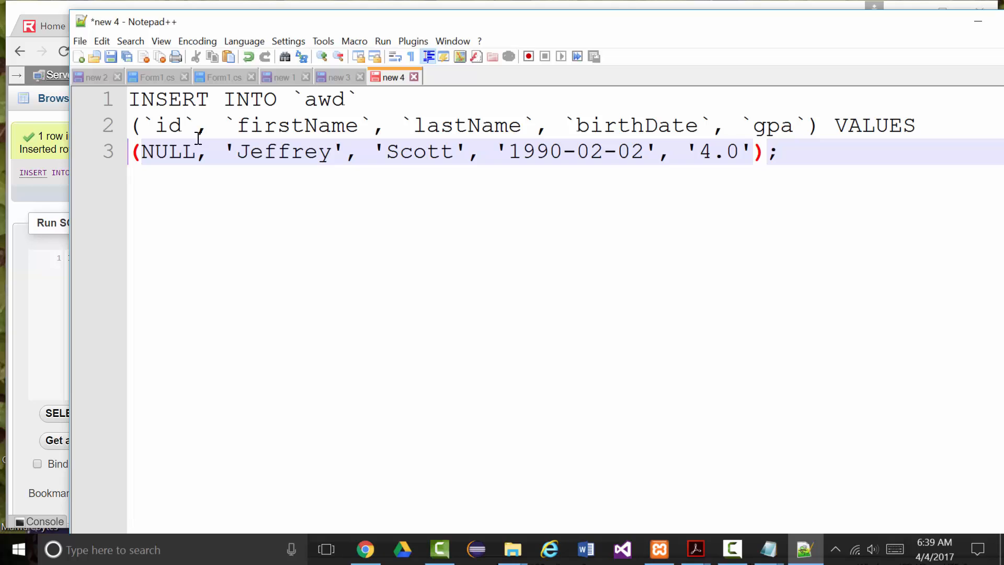
pyautogui.click(369, 154)
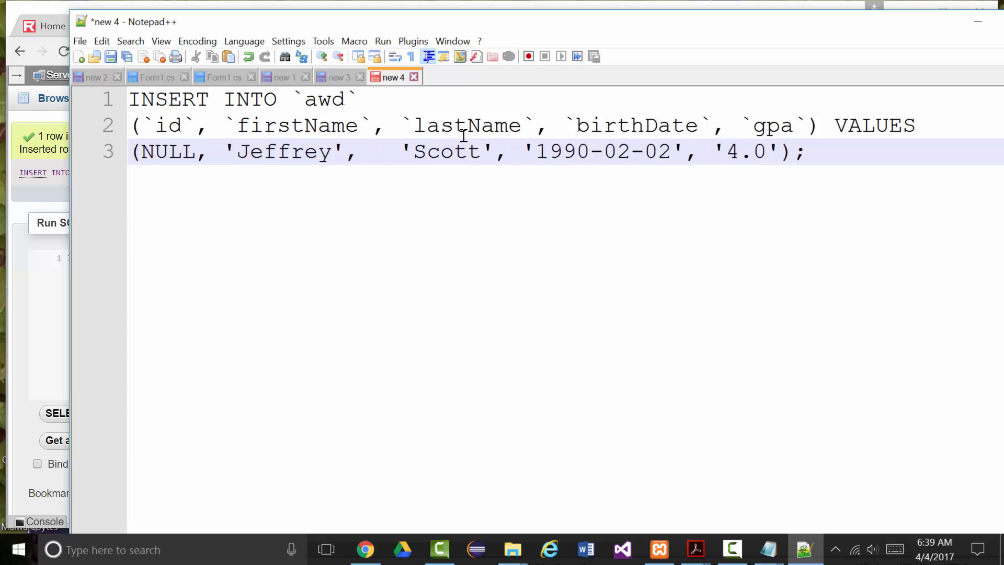
pyautogui.click(516, 151)
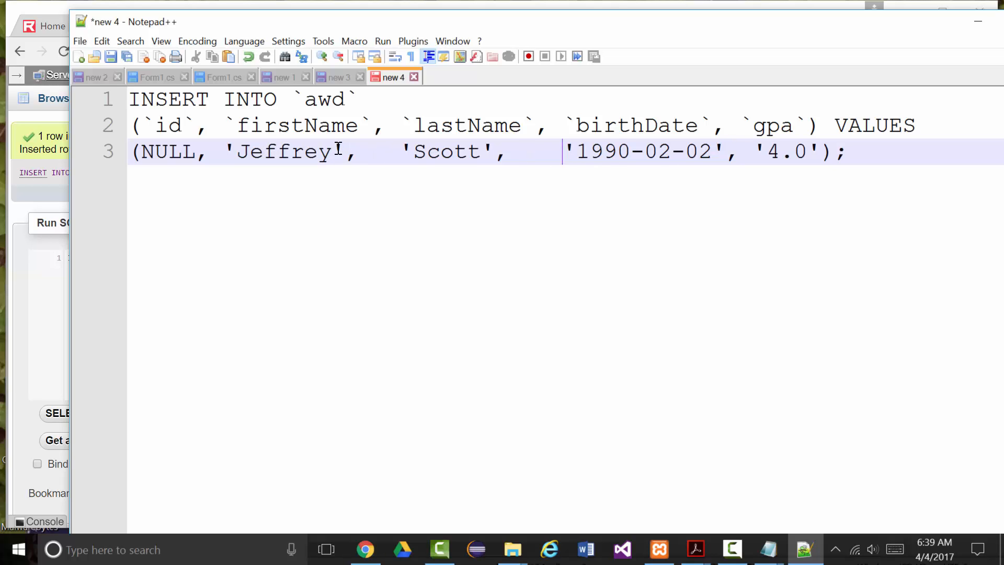
# Return to phpMyAdmin in Chrome, run the query "select * from awd" on the table and view the returned rows.
pyautogui.click(976, 21)
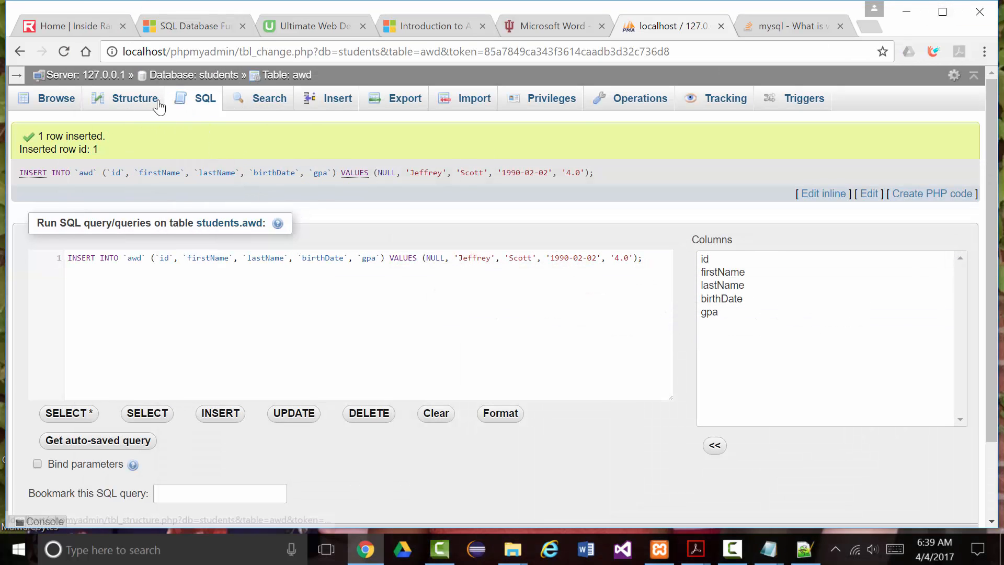
pyautogui.click(199, 100)
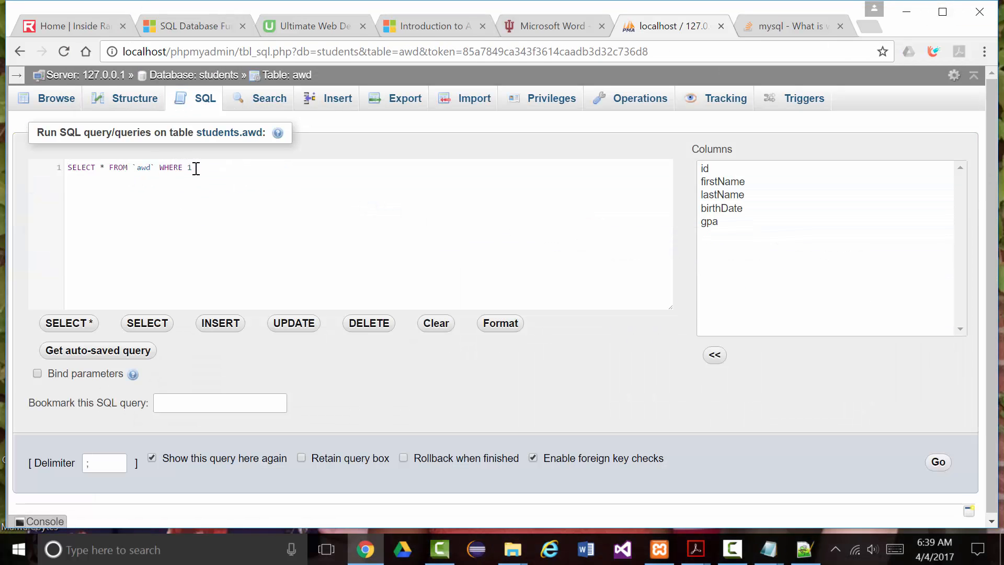
pyautogui.moveTo(197, 167); pyautogui.dragTo(32, 152)
pyautogui.write('select * from aw')
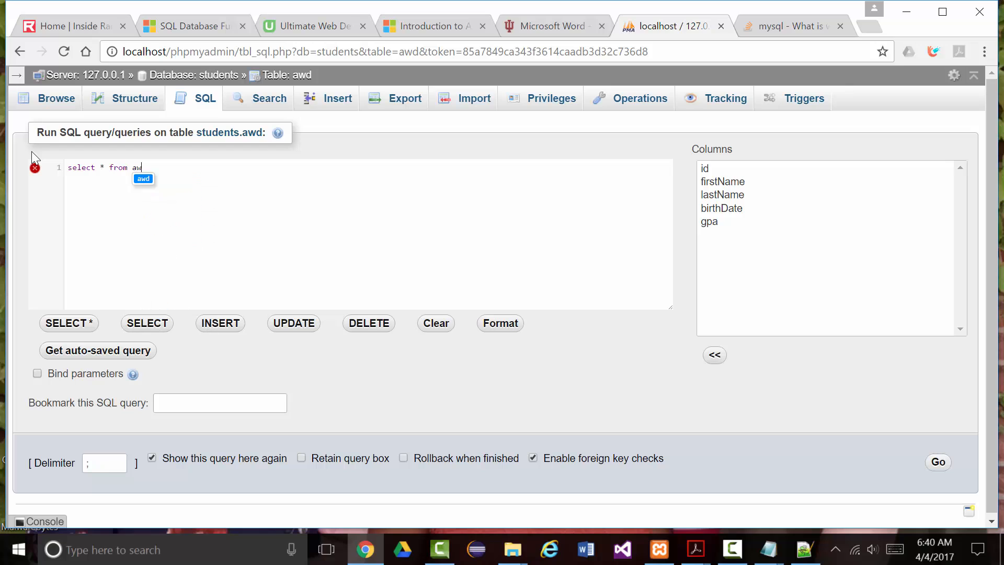
pyautogui.write('d;')
pyautogui.press('BackSpace')
pyautogui.click(937, 461)
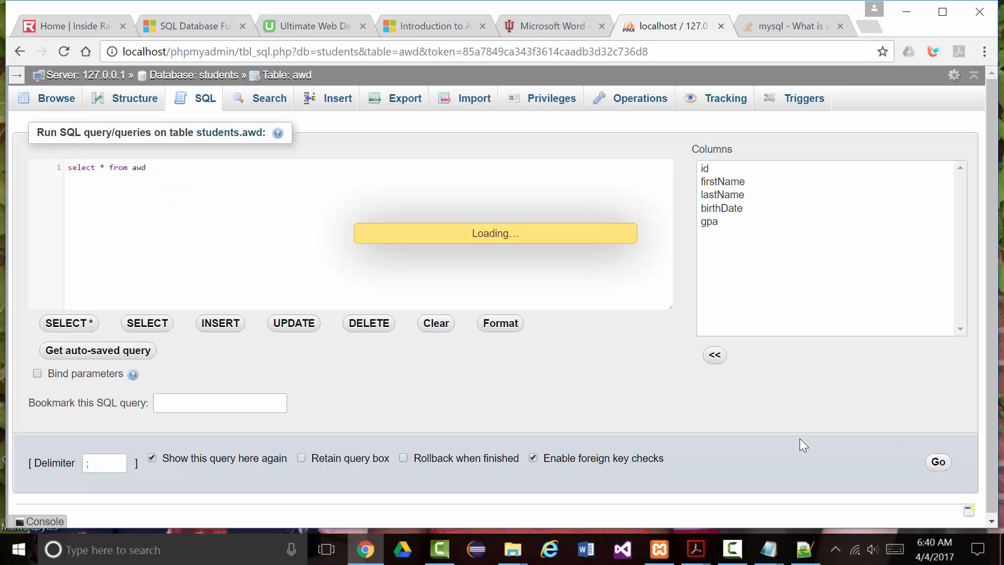
pyautogui.scroll(-3, 445, 390)
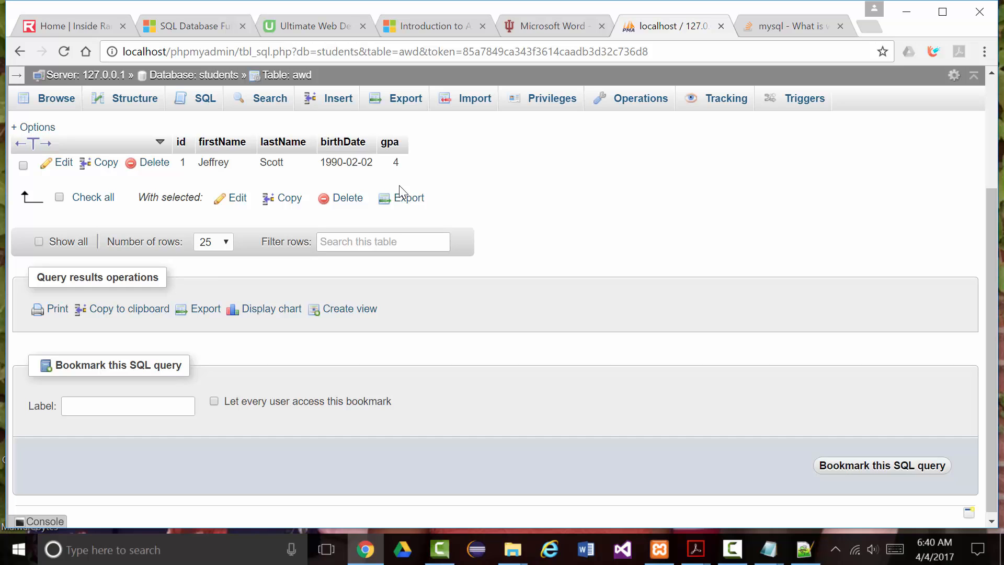
# Replace the default query for the awd table with "update awd" and begin a second line with "set".
pyautogui.click(204, 100)
pyautogui.moveTo(209, 183); pyautogui.dragTo(2, 169)
pyautogui.write('update ')
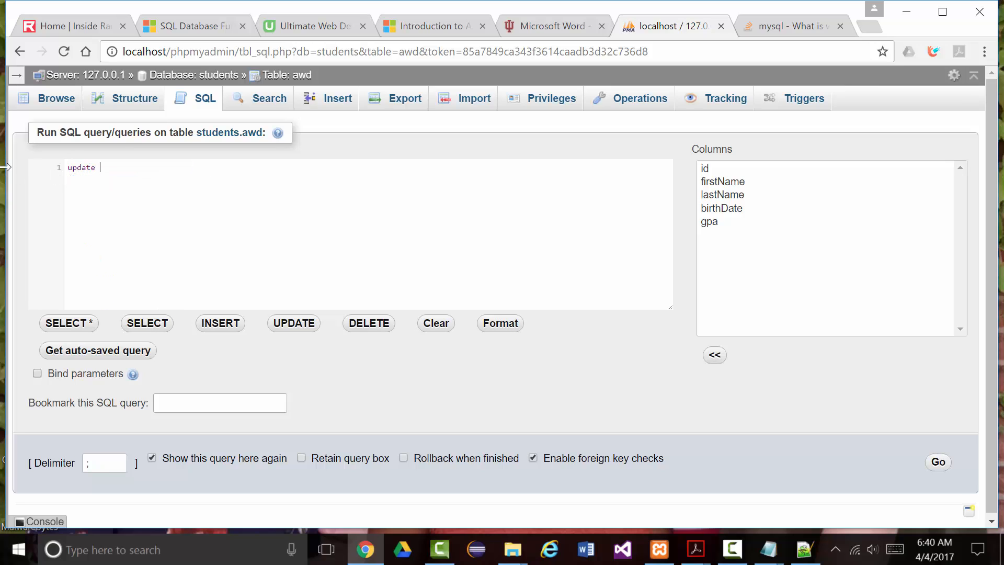
pyautogui.write('a')
pyautogui.write('wd ')
pyautogui.write('set')
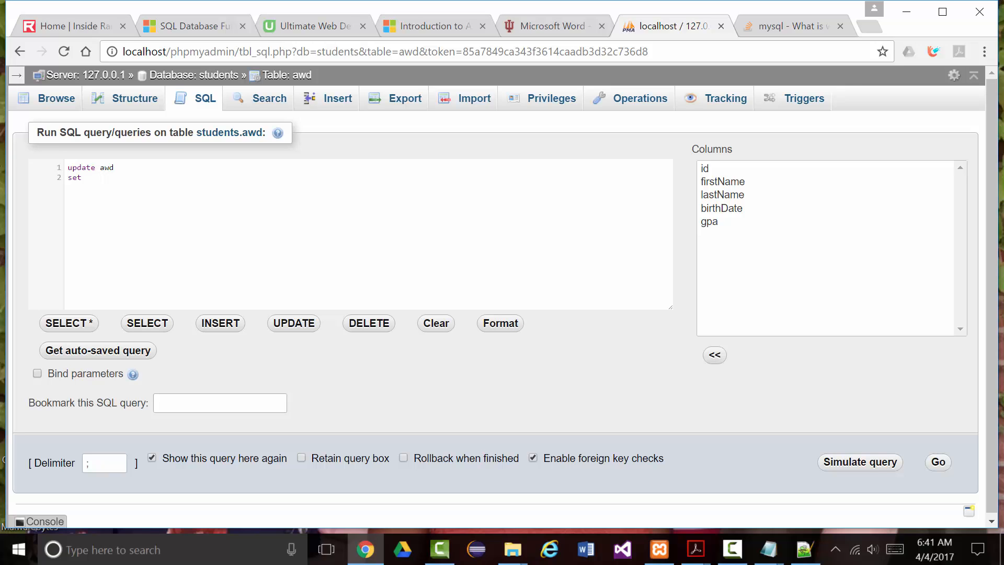
# Complete the set clause so that it assigns a new quoted date to the birthdate column.
pyautogui.hotkey('ctrl', '+')
pyautogui.hotkey('ctrl', '+')
pyautogui.hotkey('ctrl', '+')
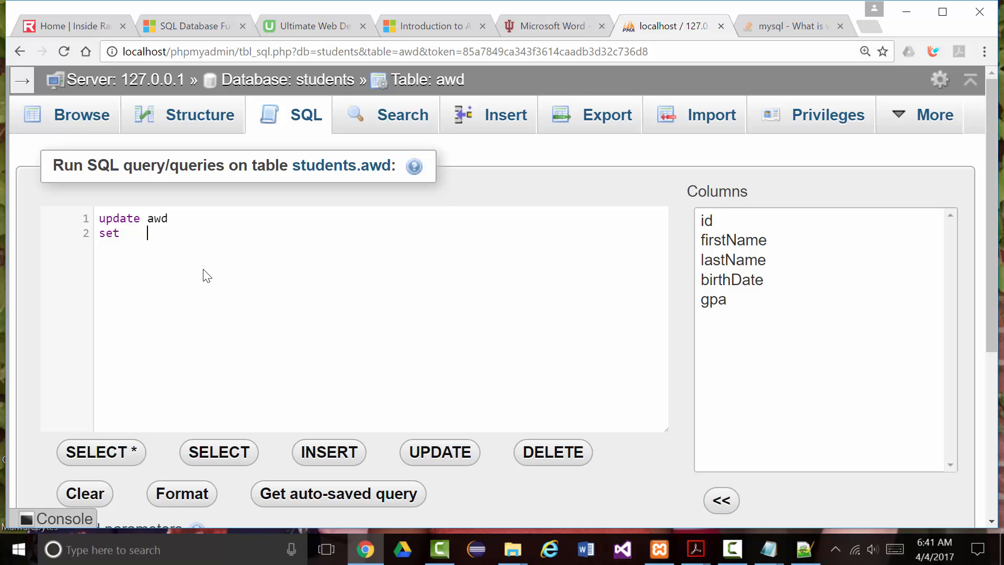
pyautogui.write('b')
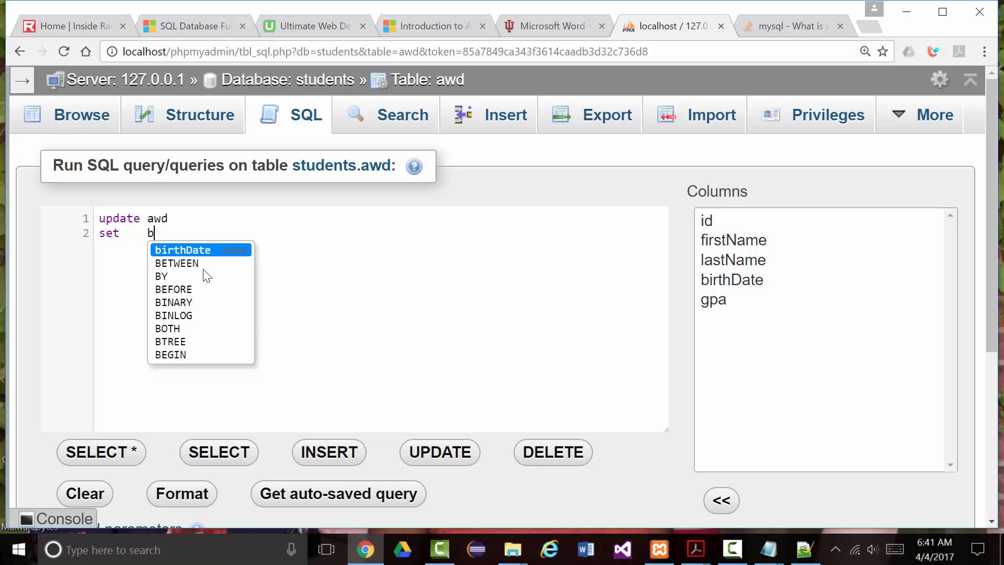
pyautogui.write("irthdate = '")
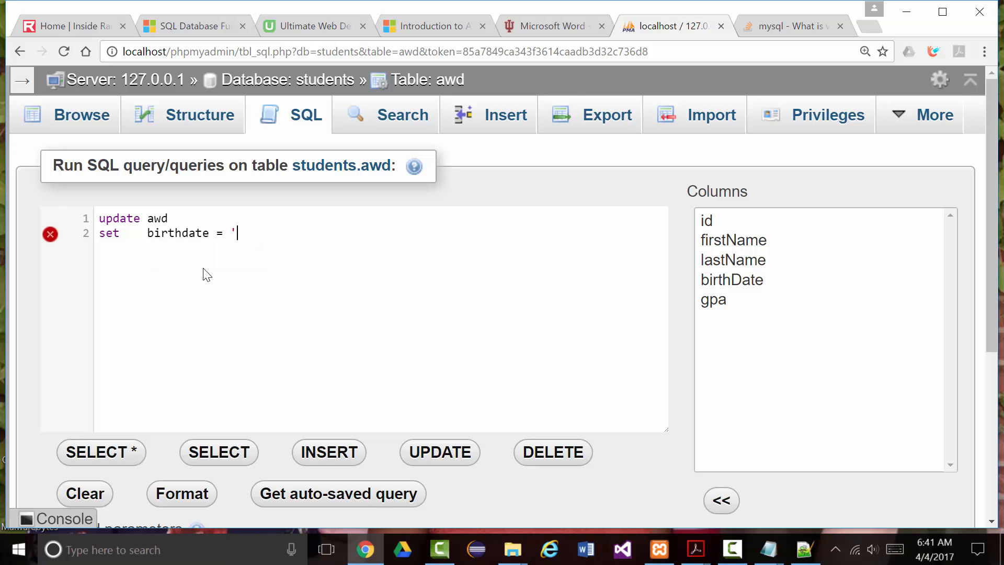
pyautogui.write("2017-04-04'")
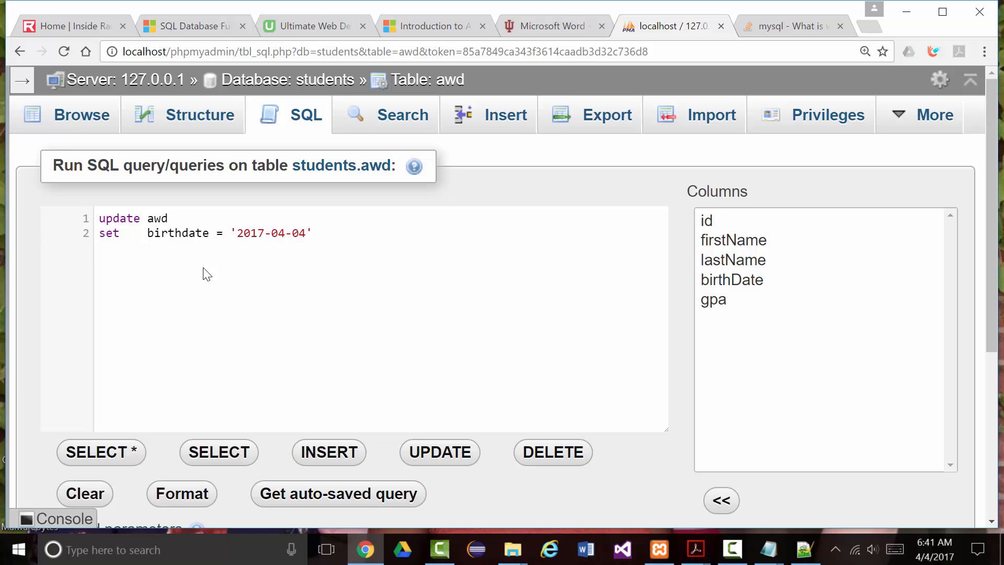
# Add the condition "where id = 1" on a third line and run the update query.
pyautogui.press('Return')
pyautogui.write('where  id=')
pyautogui.scroll(-3, 883, 477)
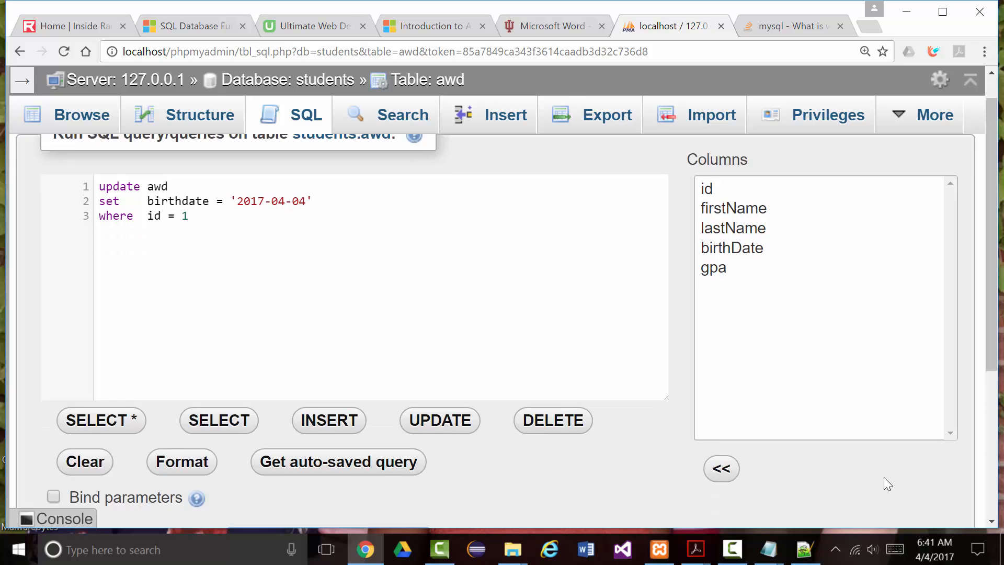
pyautogui.scroll(-2, 874, 512)
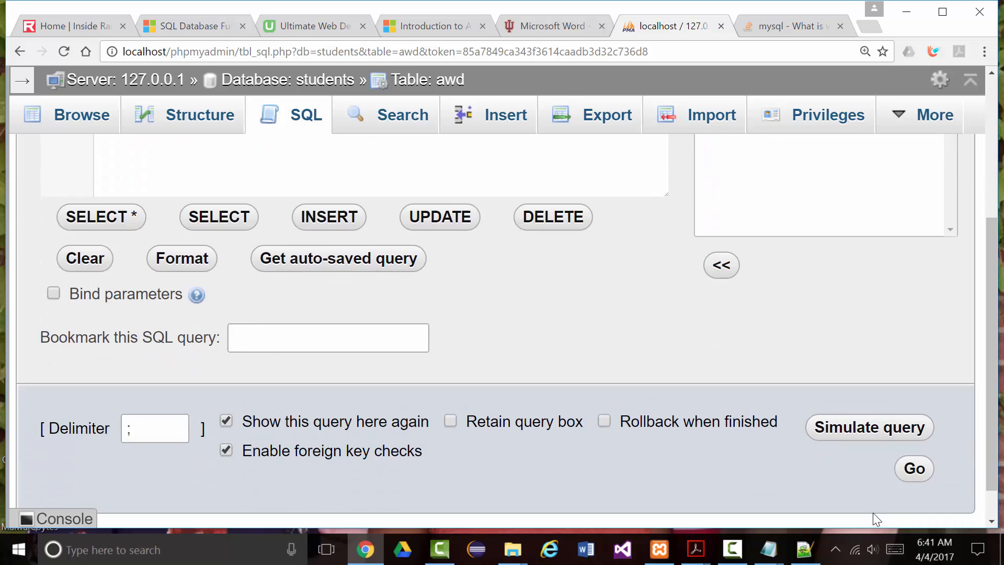
pyautogui.click(915, 467)
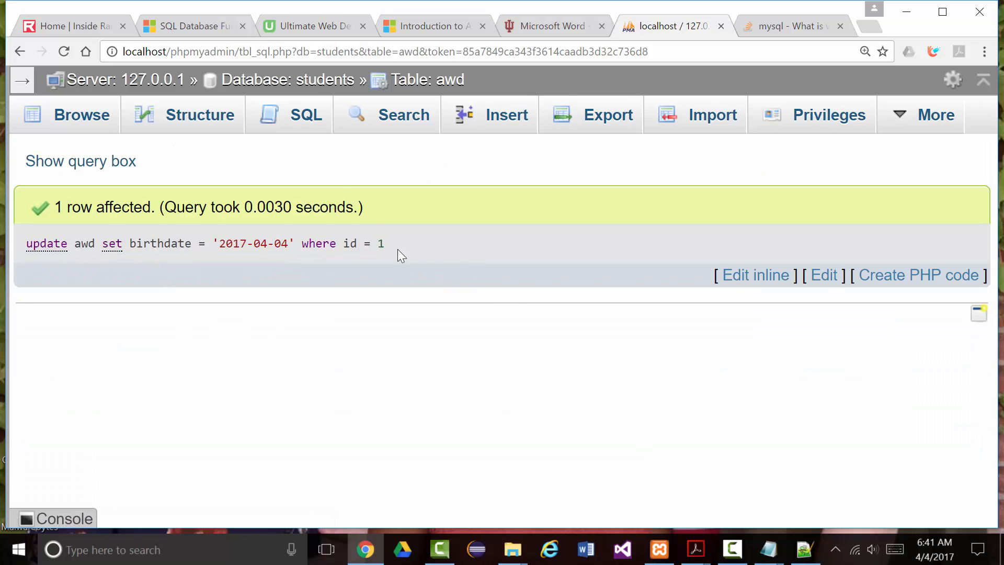
# Browse the awd table, shorten the first name in the record with id 1 to its short form, and save the record.
pyautogui.click(89, 116)
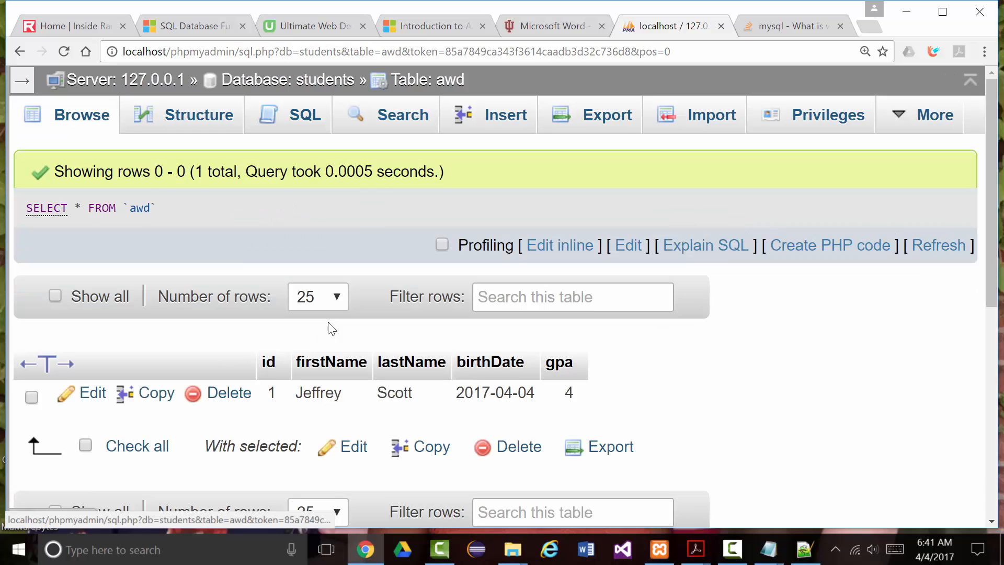
pyautogui.scroll(-3, 336, 347)
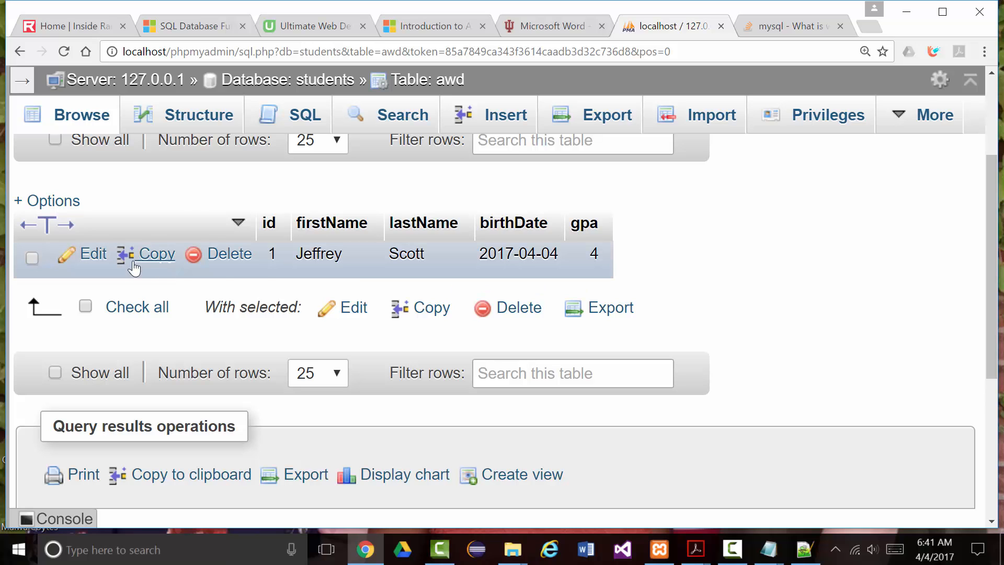
pyautogui.click(87, 255)
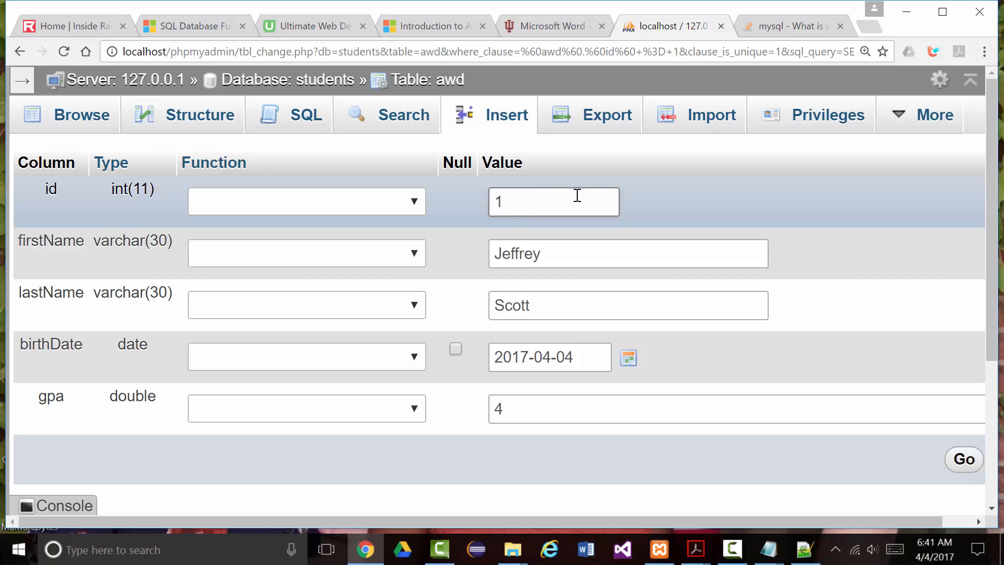
pyautogui.moveTo(516, 256); pyautogui.dragTo(546, 259)
pyautogui.write('f')
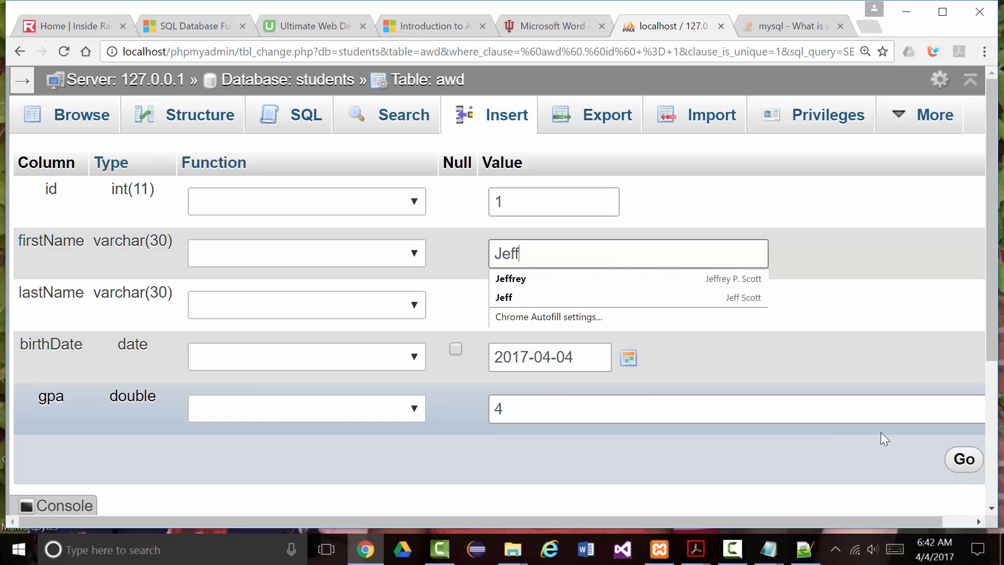
pyautogui.click(645, 338)
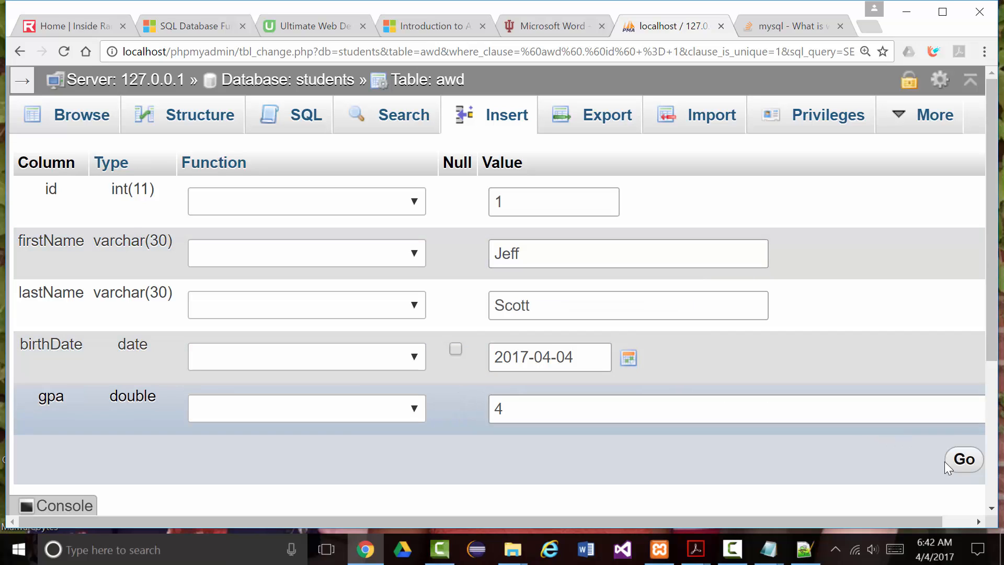
pyautogui.click(963, 459)
# Copy the record with id 1 into a new row with a different first name and birth year, keeping gpa 4.
pyautogui.scroll(-6, 665, 376)
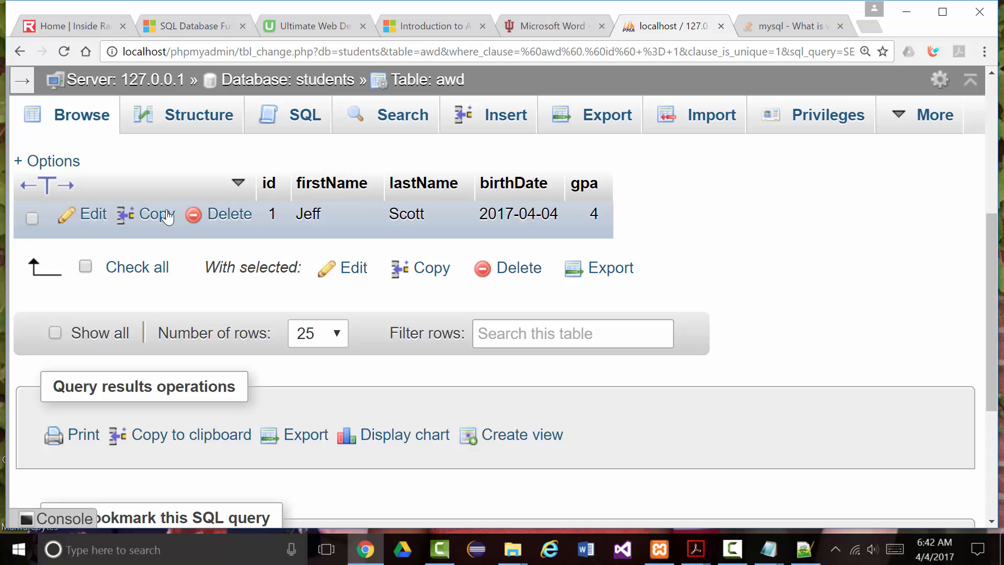
pyautogui.click(152, 215)
pyautogui.scroll(-4, 453, 296)
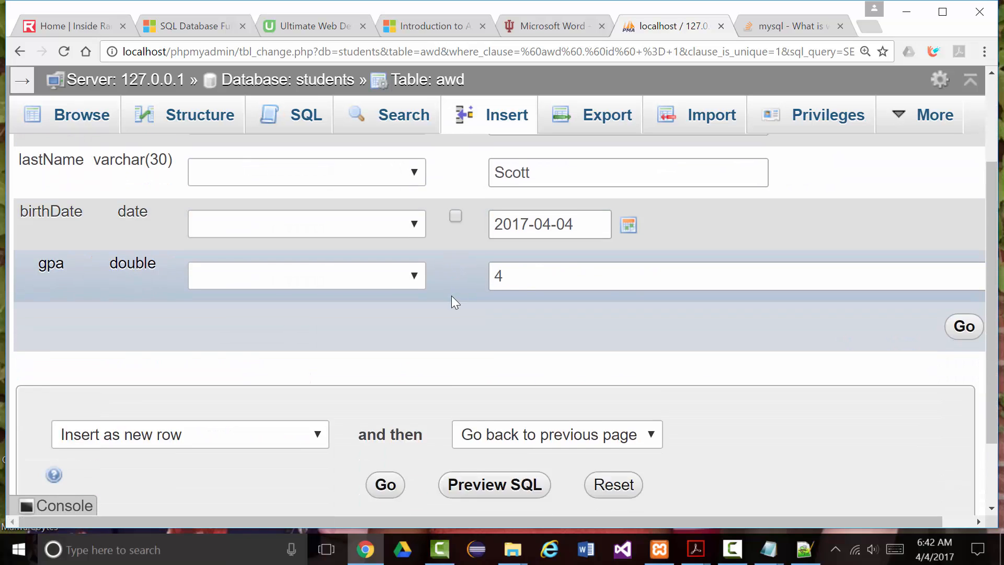
pyautogui.scroll(4, 456, 297)
pyautogui.scroll(1, 450, 293)
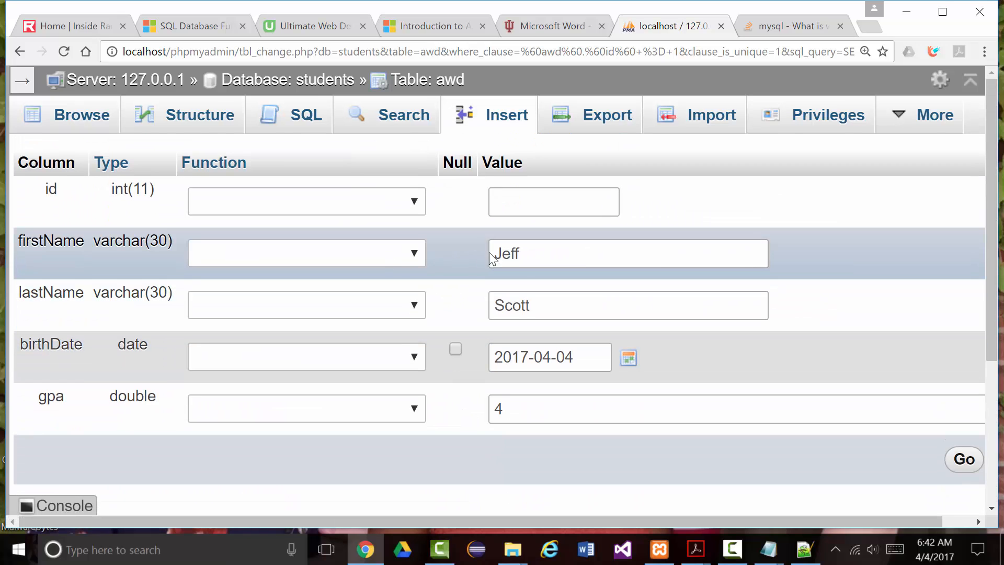
pyautogui.moveTo(533, 253); pyautogui.dragTo(418, 253)
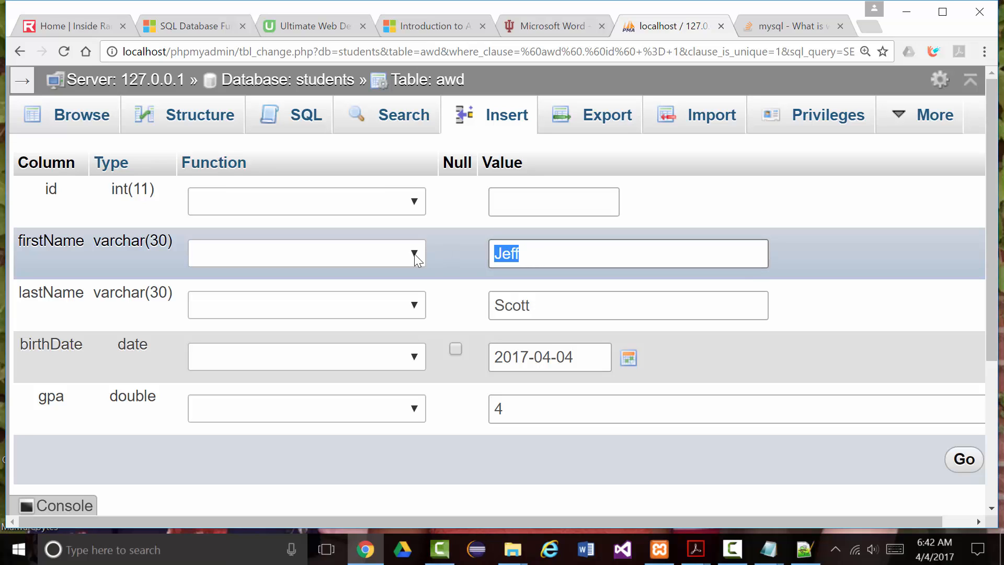
pyautogui.write('Sandy')
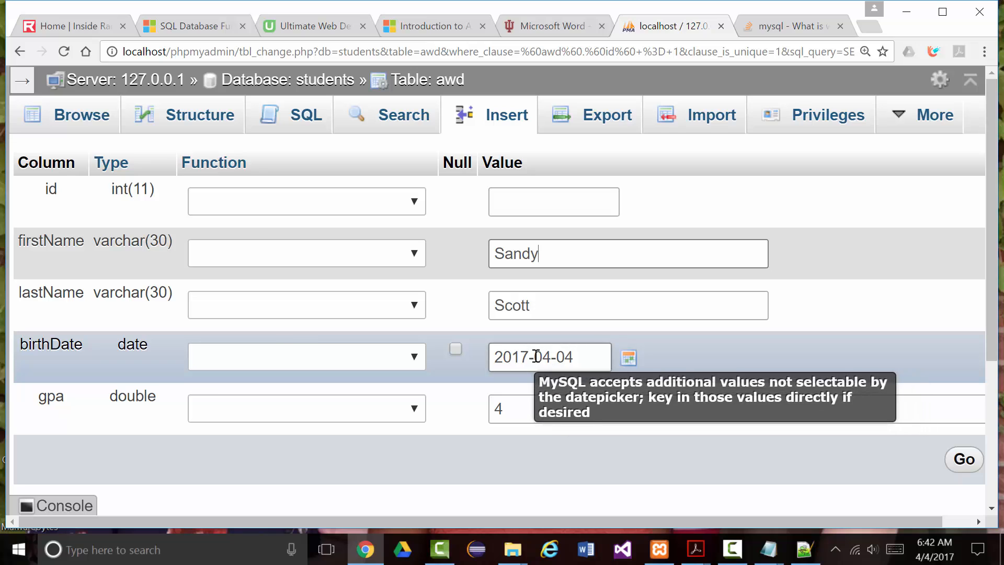
pyautogui.click(529, 356)
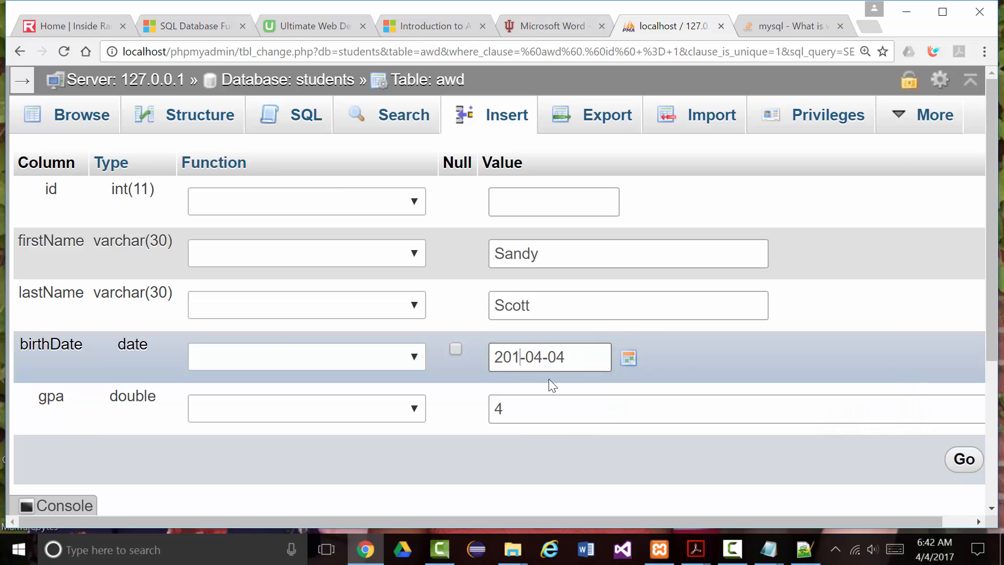
pyautogui.write('5')
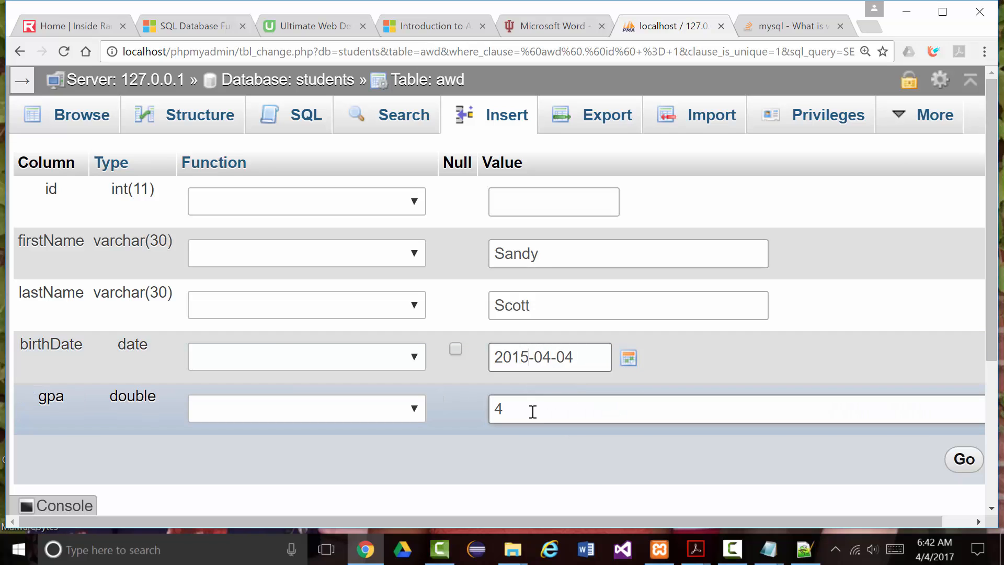
pyautogui.click(965, 460)
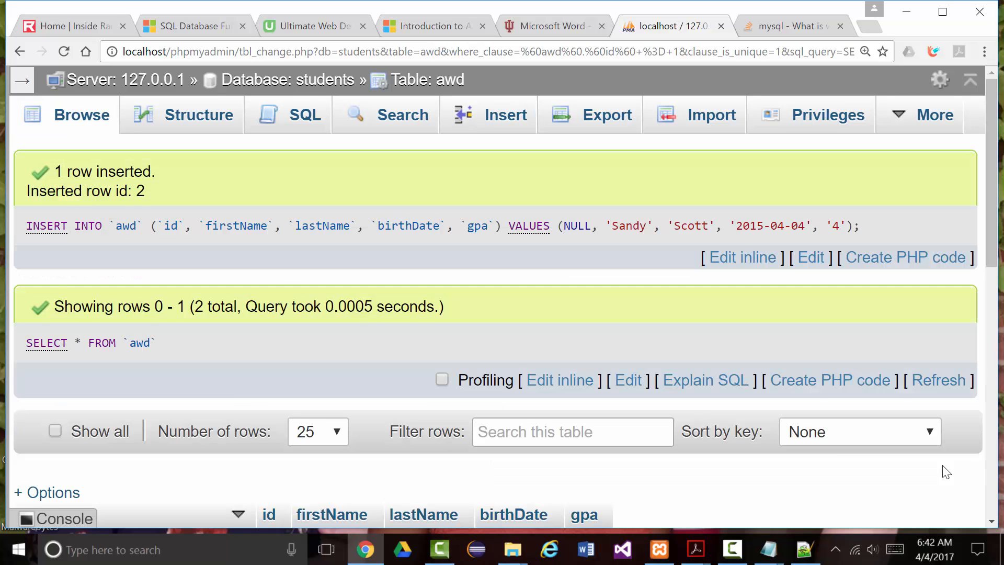
# Delete the record with id 2 from the awd table and confirm the deletion.
pyautogui.scroll(-5, 671, 406)
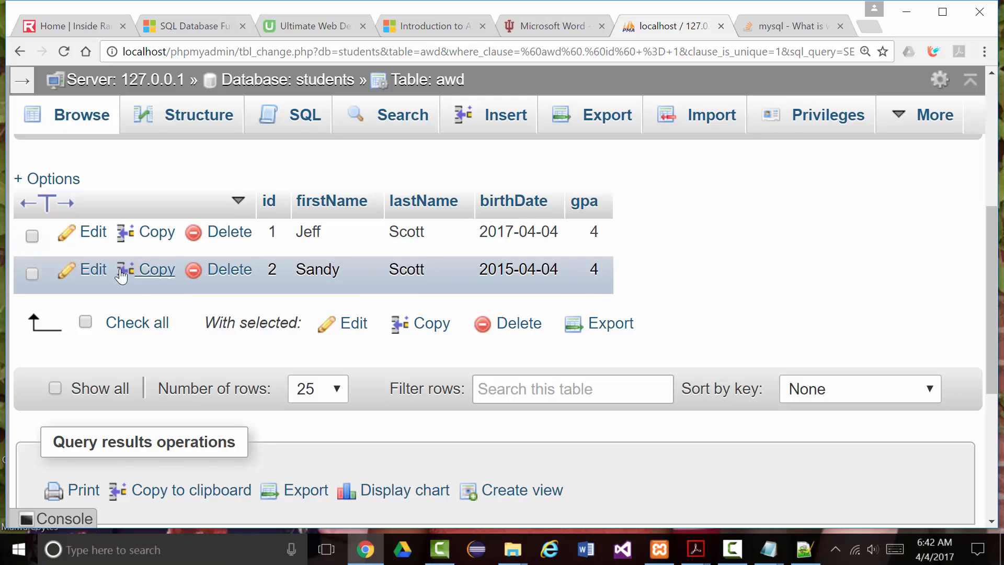
pyautogui.click(230, 269)
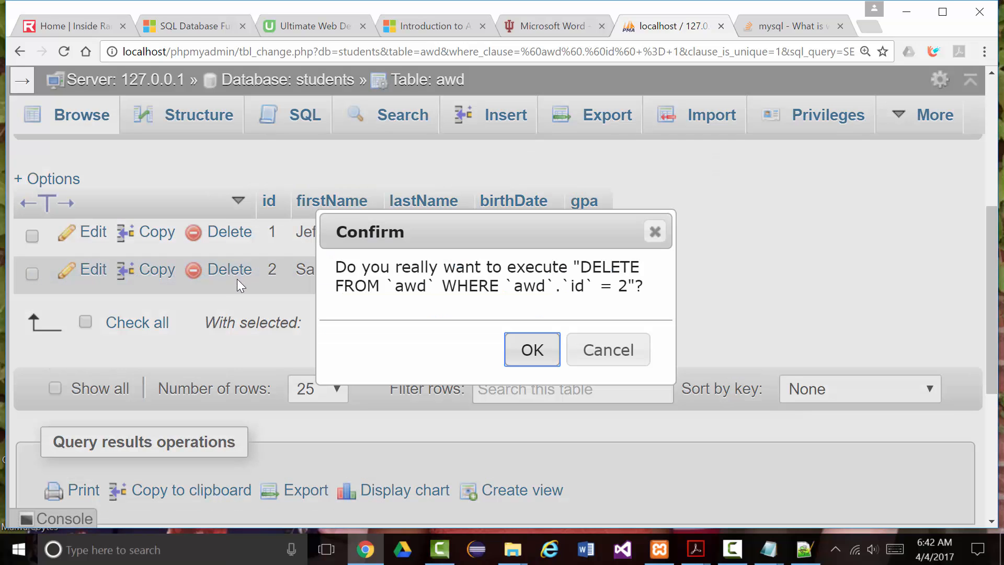
pyautogui.click(531, 350)
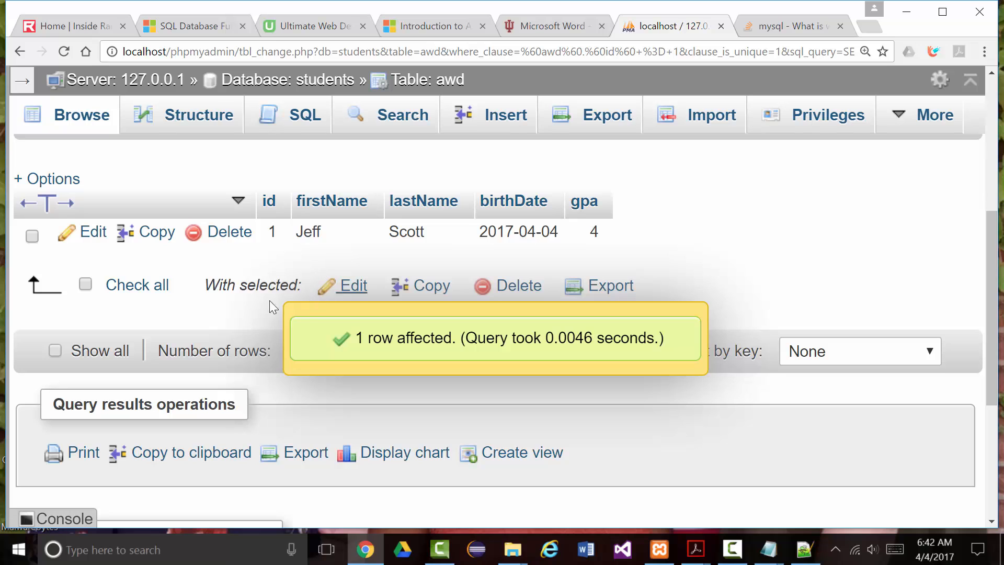
# Copy the remaining record into a new row with a different first name, and view the rows of the awd table.
pyautogui.click(156, 241)
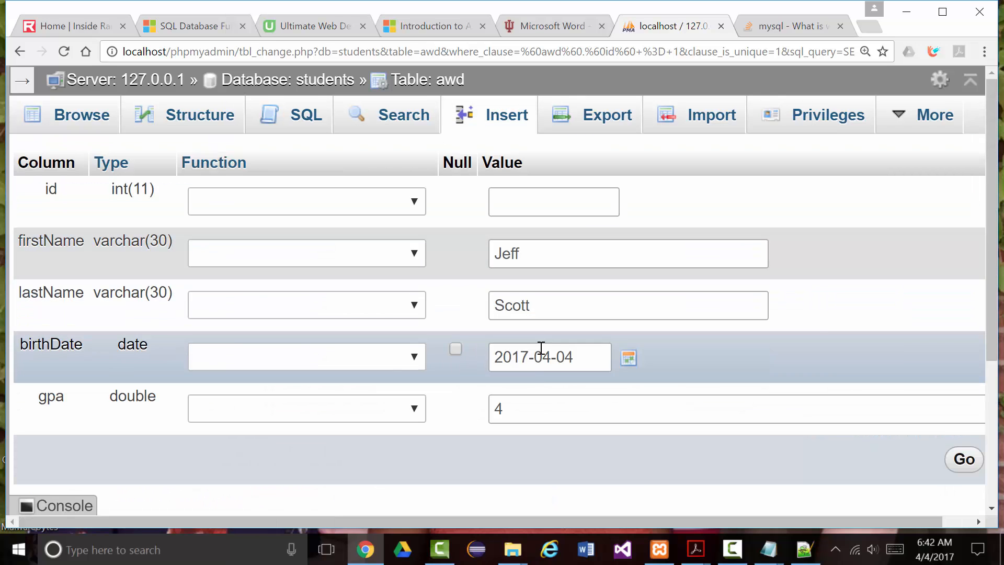
pyautogui.moveTo(525, 257); pyautogui.dragTo(436, 258)
pyautogui.write('Sandy')
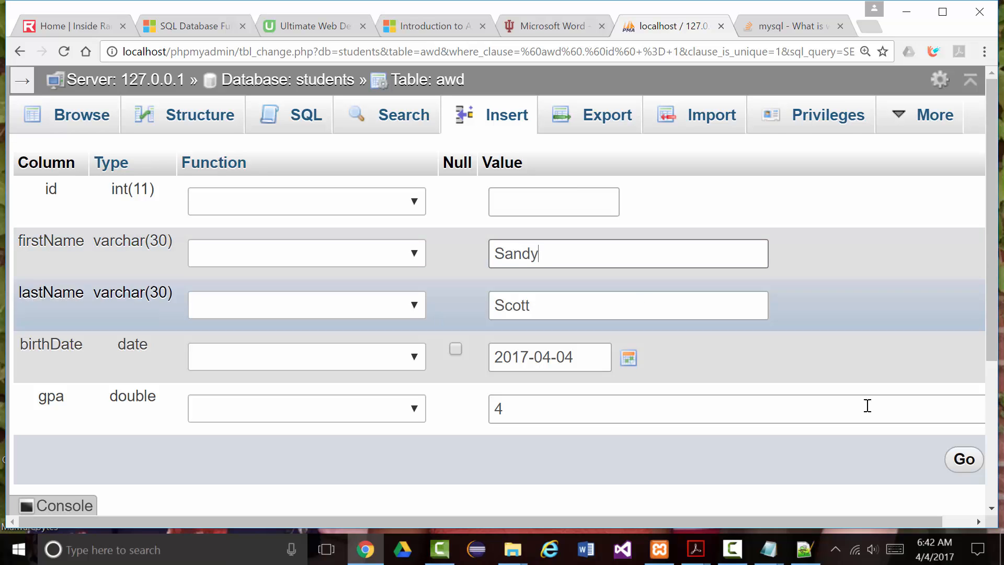
pyautogui.click(960, 459)
pyautogui.scroll(-5, 381, 345)
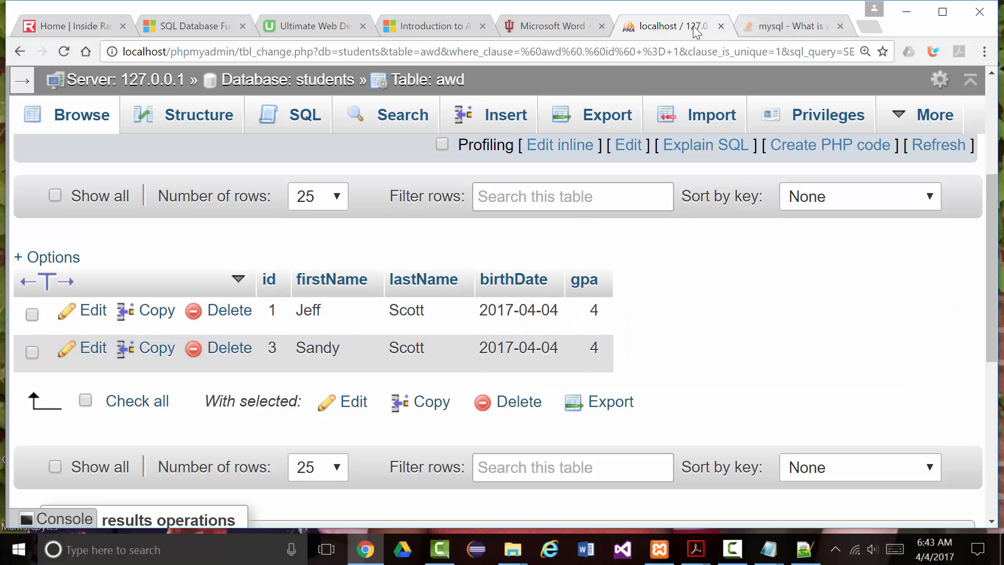
# Switch to the Intro to MySQL PDF and view the start of its first page.
pyautogui.click(744, 32)
pyautogui.click(570, 30)
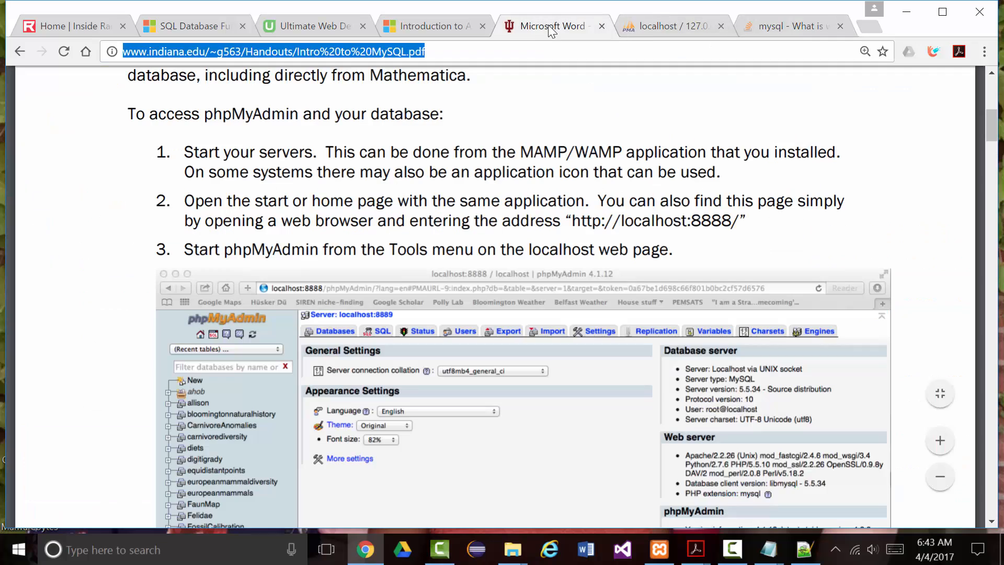
pyautogui.click(910, 17)
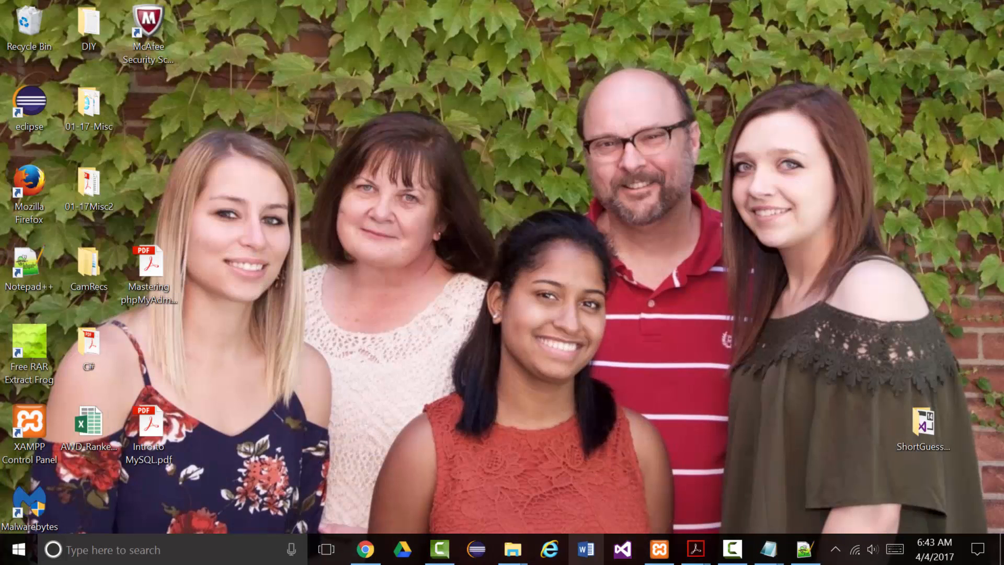
pyautogui.click(373, 555)
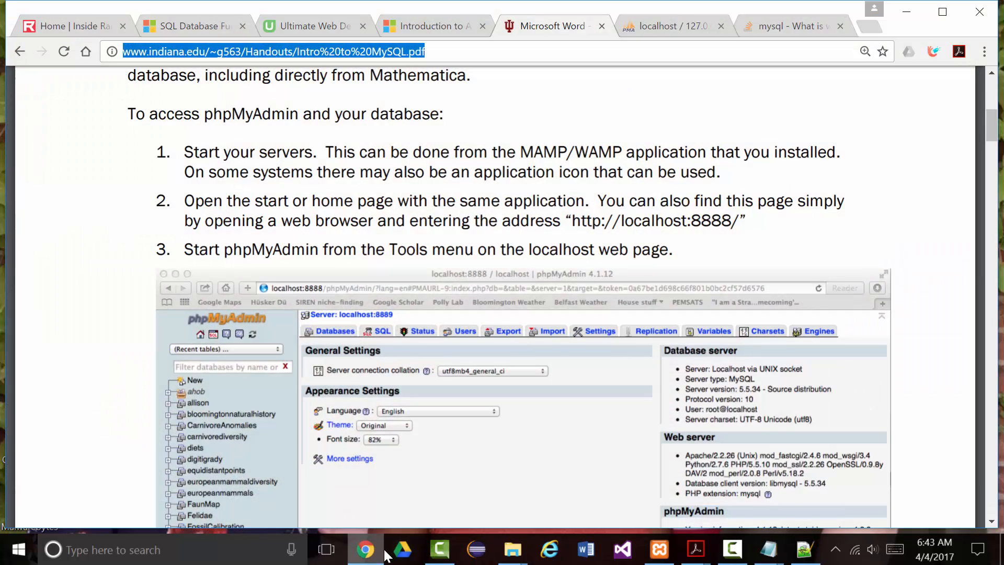
pyautogui.scroll(8, 331, 139)
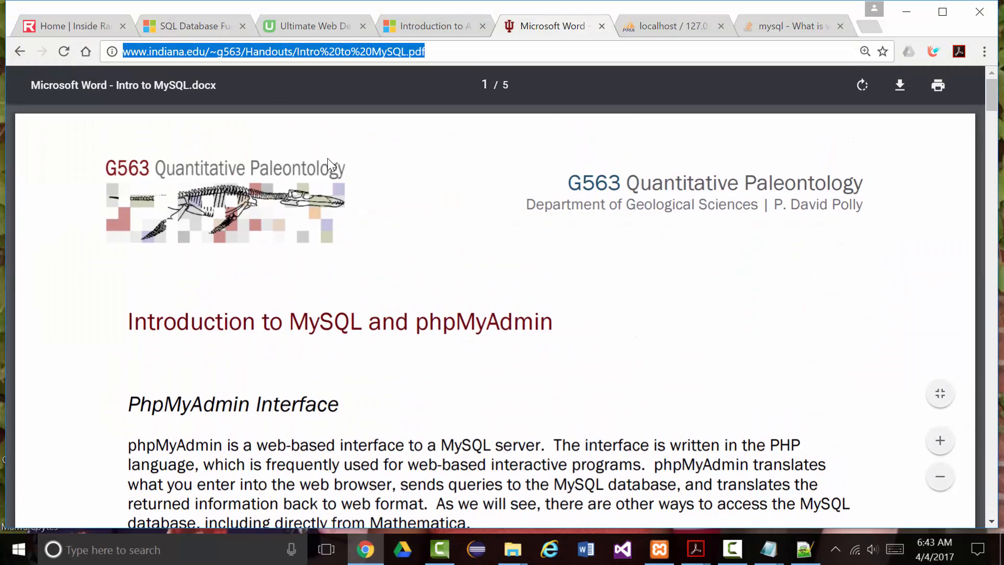
# Search Google for "phpmyadmin tutorial pdf" in place of the Stack Overflow page.
pyautogui.click(772, 26)
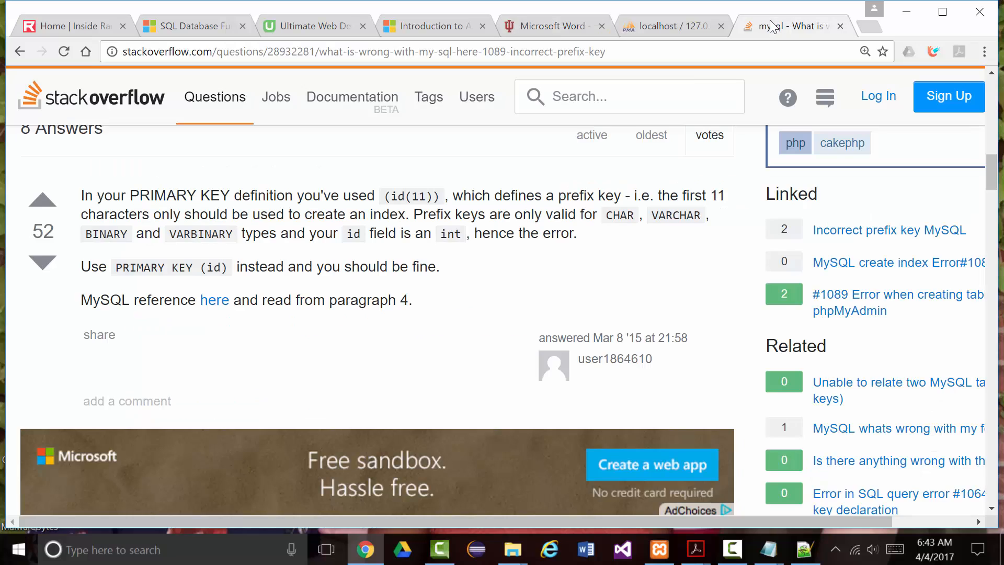
pyautogui.click(561, 52)
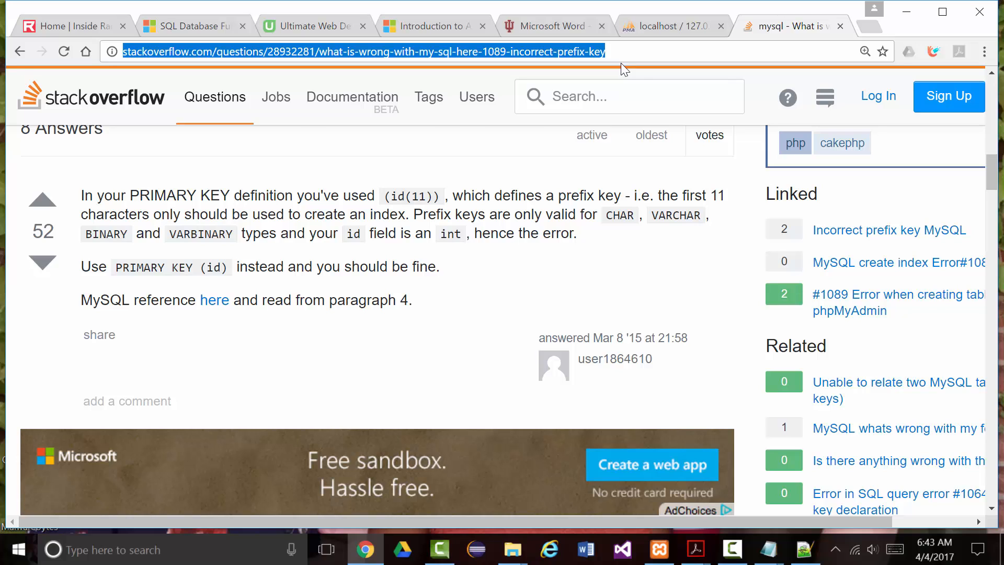
pyautogui.write('phpmy')
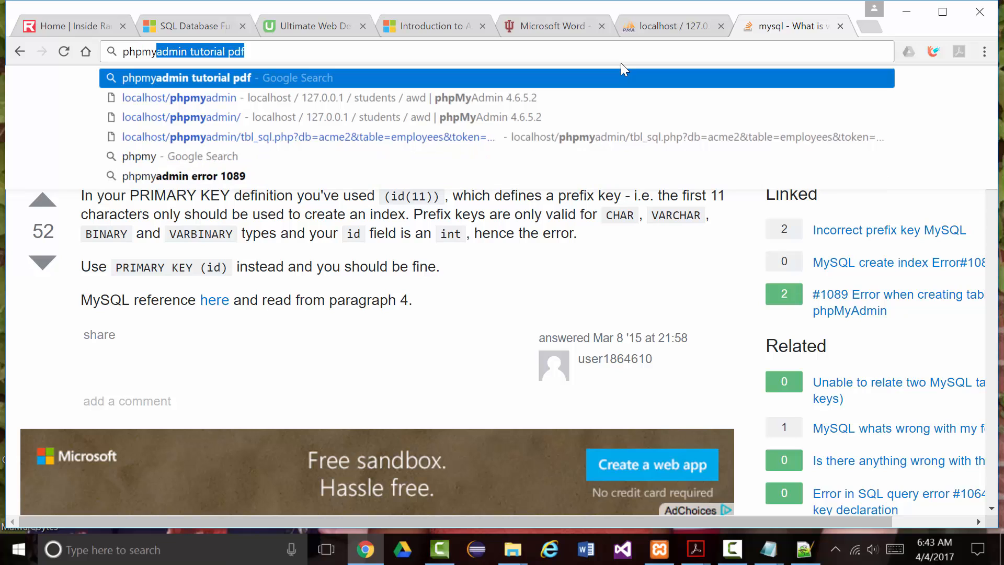
pyautogui.write('admin')
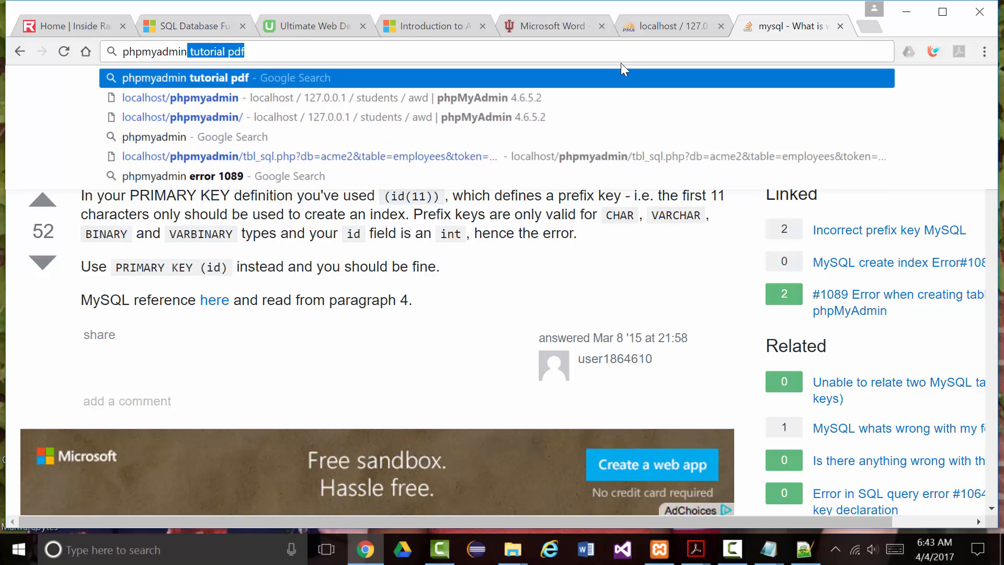
pyautogui.write(' tutorial')
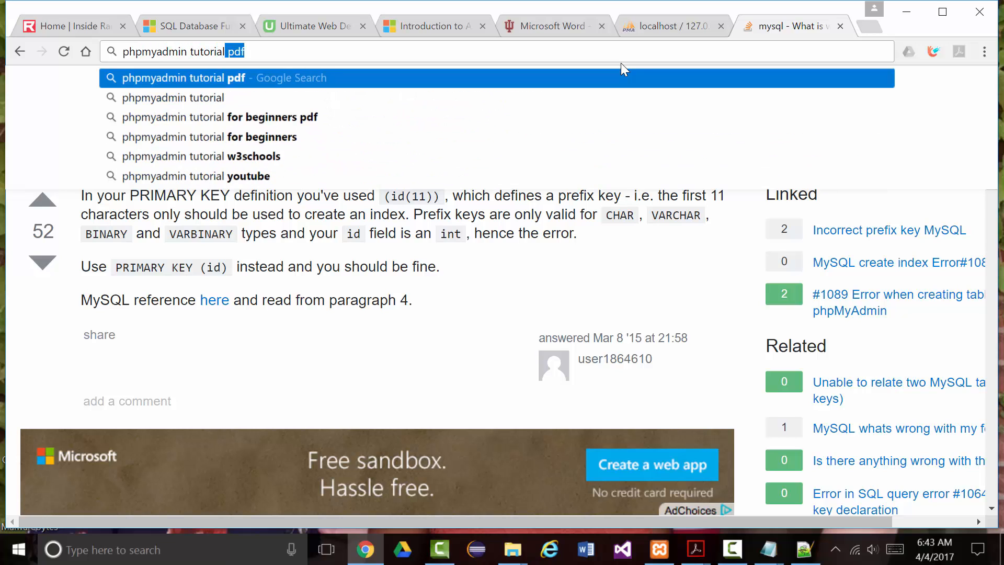
pyautogui.write(' pdf')
pyautogui.press('Return')
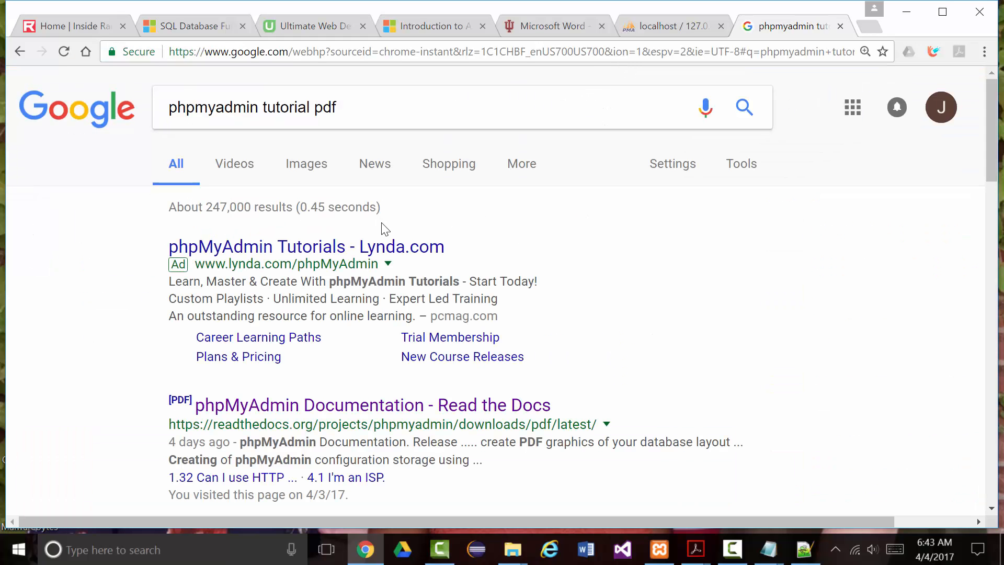
# Look through the search results and open the PDF "Mastering phpMyAdmin 3.4 for Effective MySQL Management" from Web WalkWay.
pyautogui.scroll(-3, 385, 226)
pyautogui.scroll(-1, 386, 225)
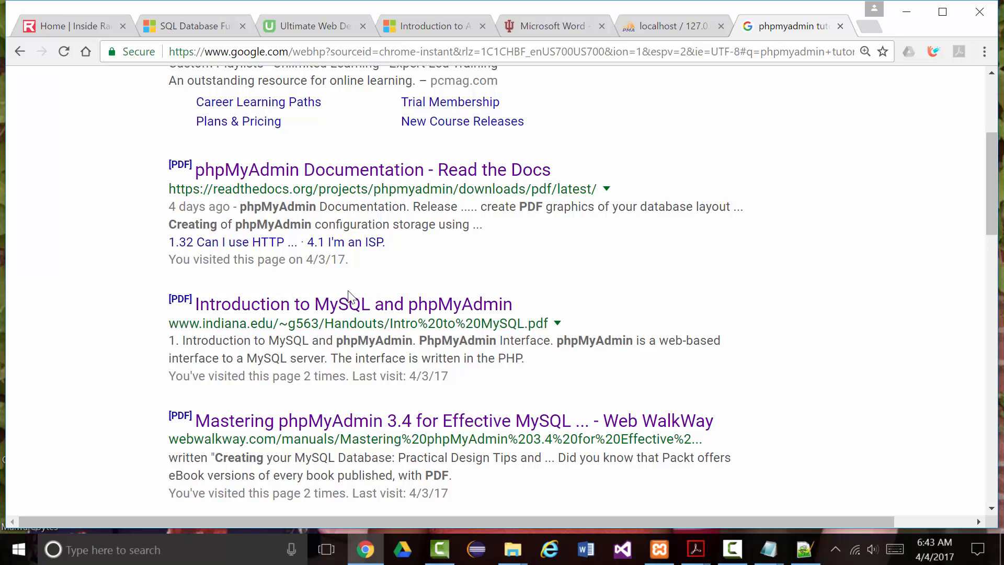
pyautogui.scroll(-3, 339, 315)
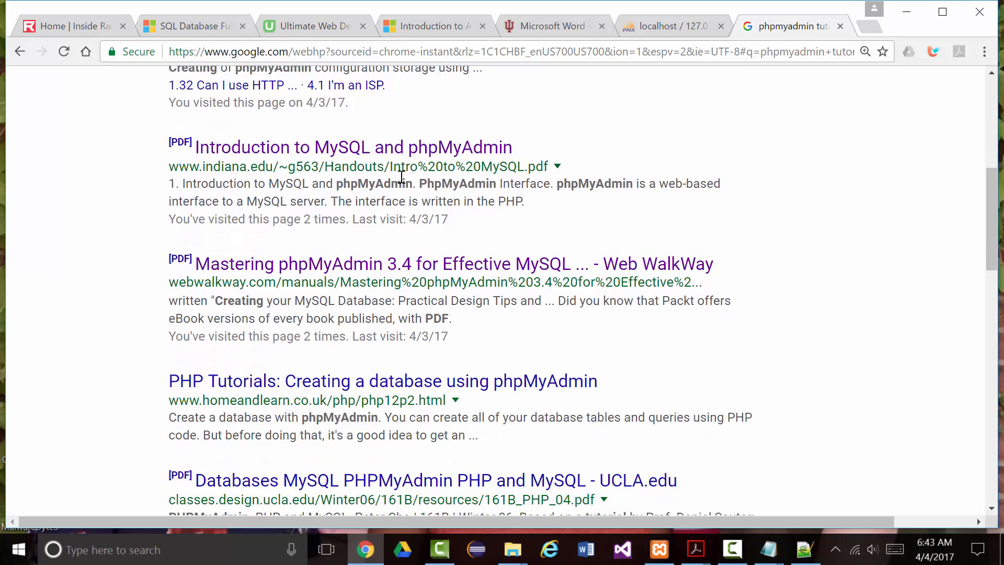
pyautogui.scroll(-3, 366, 230)
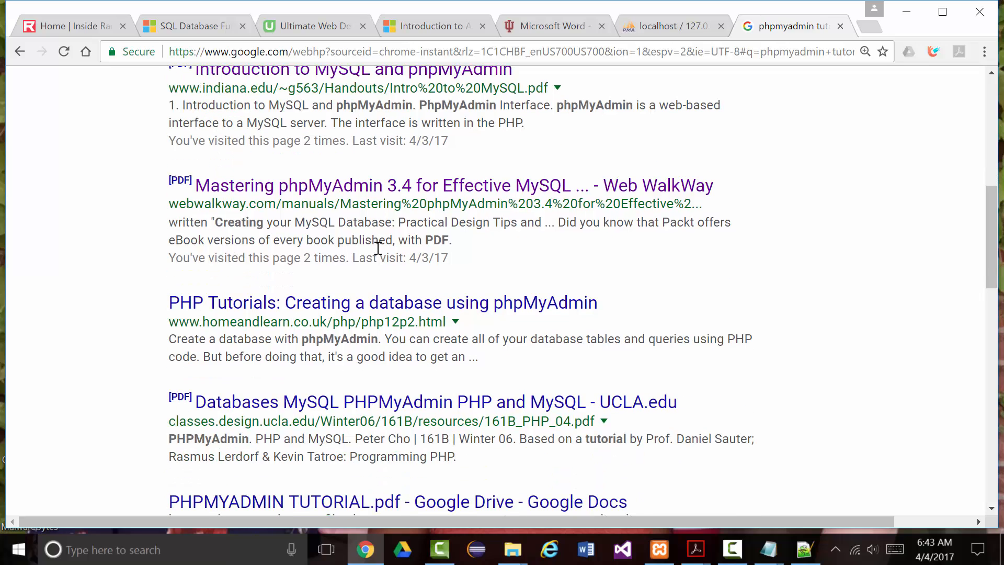
pyautogui.scroll(3, 353, 235)
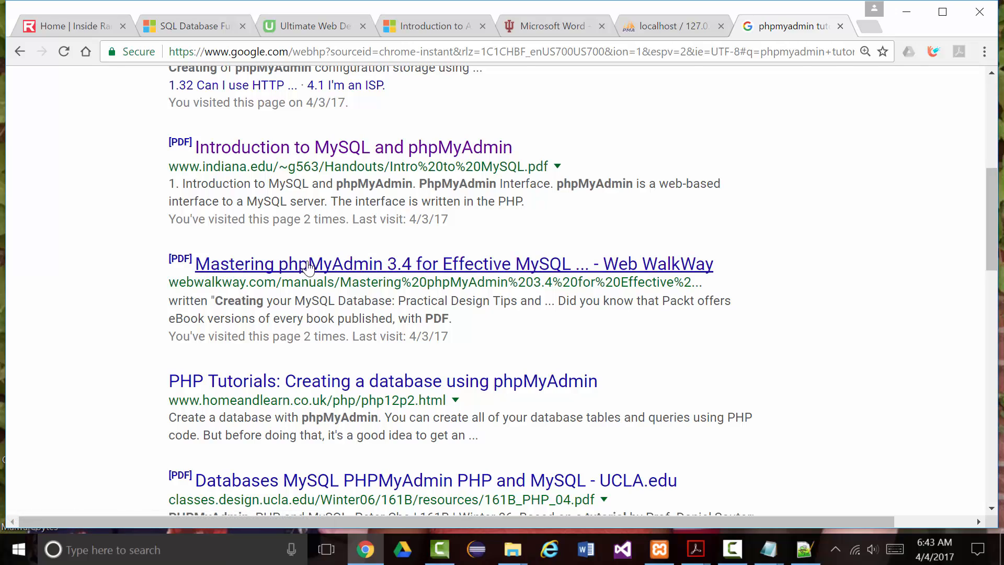
pyautogui.click(343, 266)
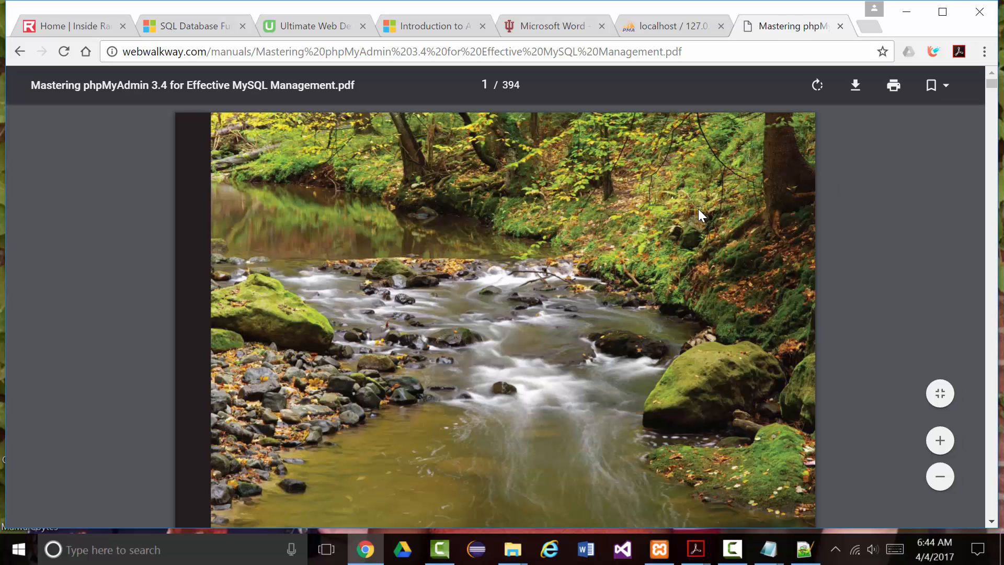
# Go past the book's front pages and examine the table of contents for chapters 1 to 8.
pyautogui.scroll(-20, 518, 135)
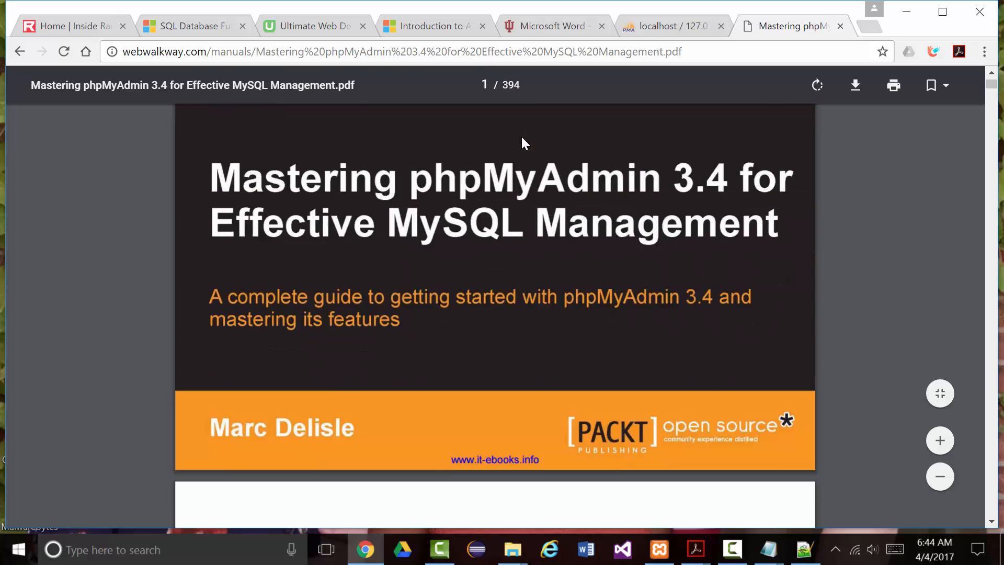
pyautogui.scroll(-20, 515, 143)
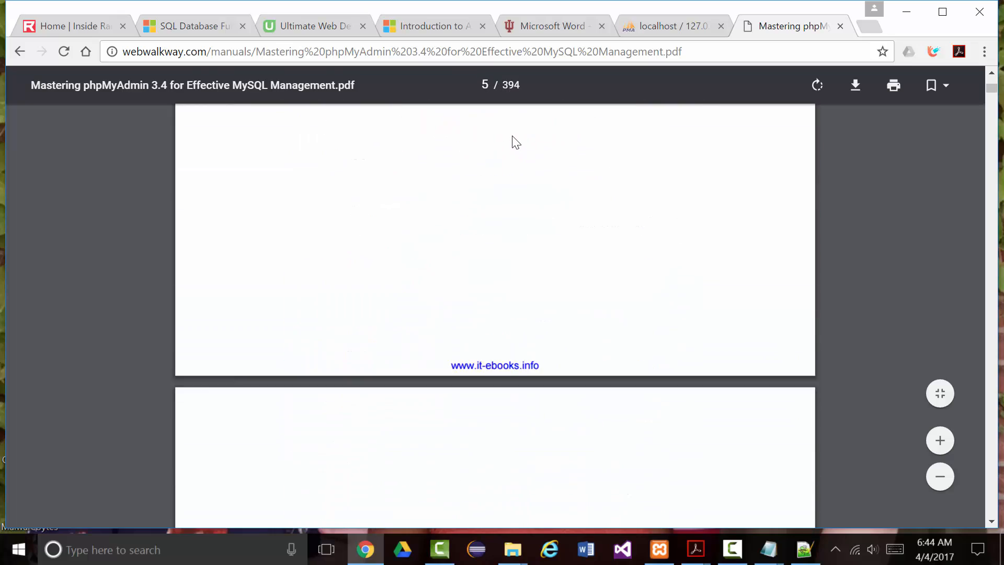
pyautogui.scroll(-20, 511, 141)
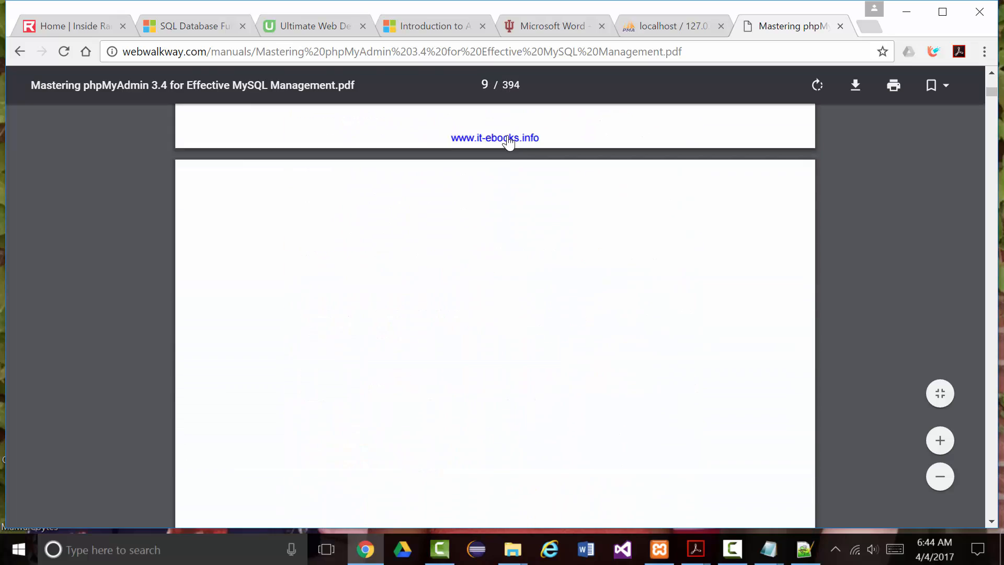
pyautogui.scroll(-15, 506, 139)
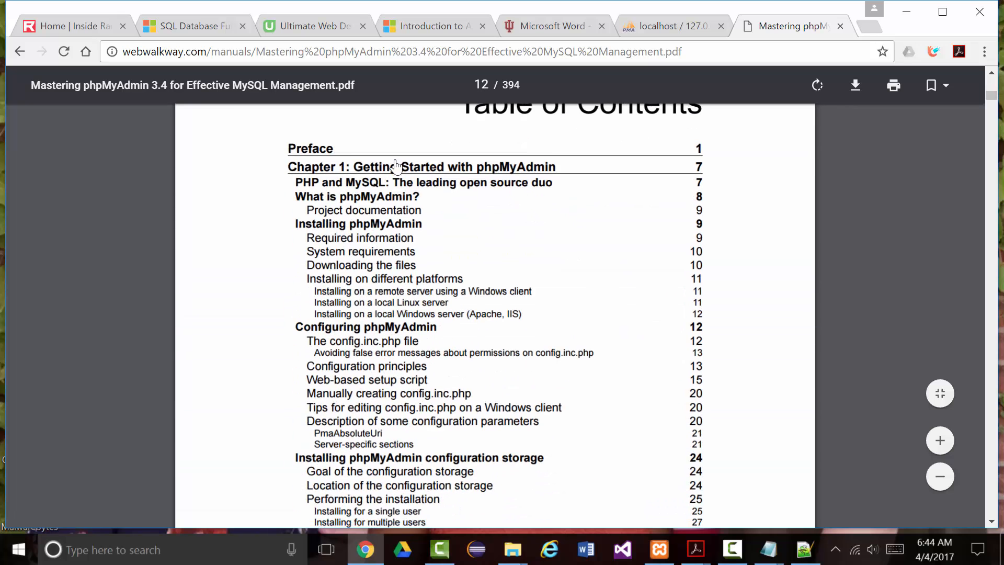
pyautogui.scroll(-7, 418, 210)
pyautogui.scroll(-6, 418, 211)
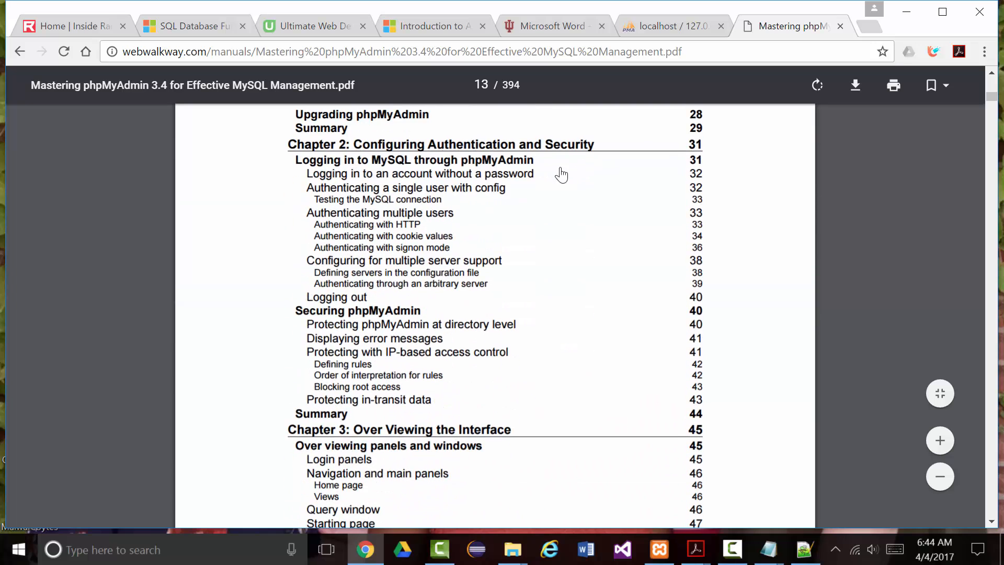
pyautogui.scroll(-6, 495, 204)
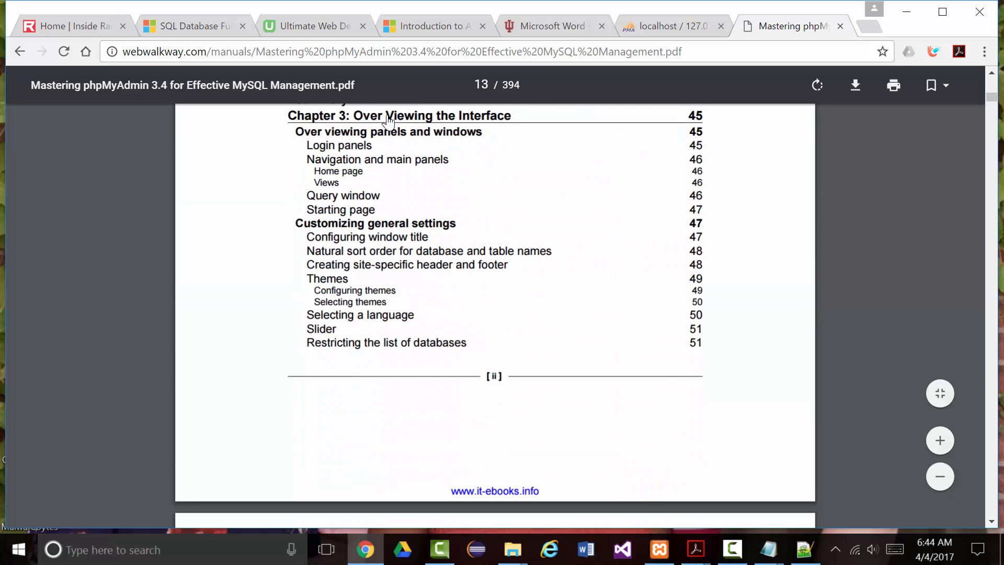
pyautogui.scroll(-8, 473, 204)
pyautogui.scroll(-9, 467, 209)
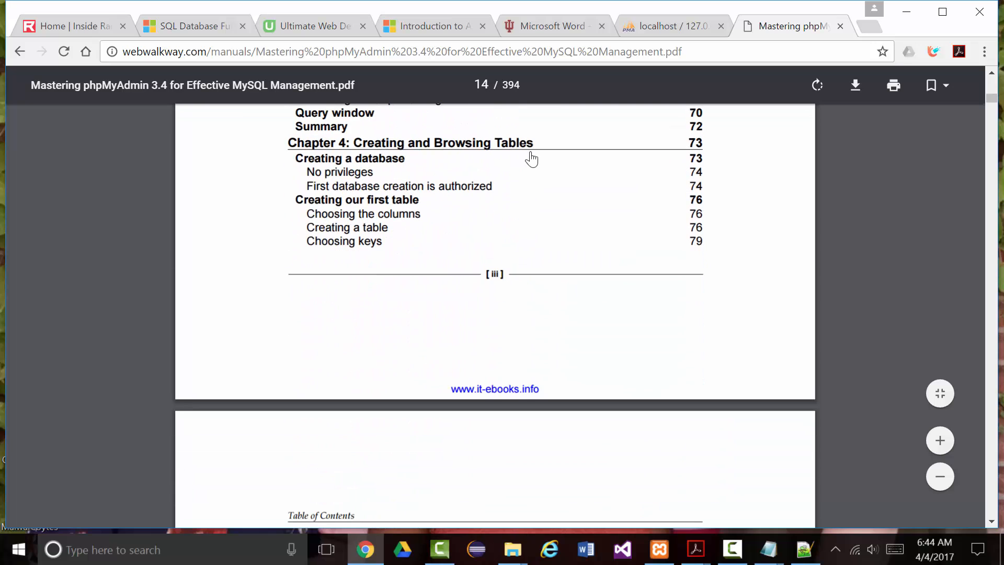
pyautogui.scroll(-11, 439, 174)
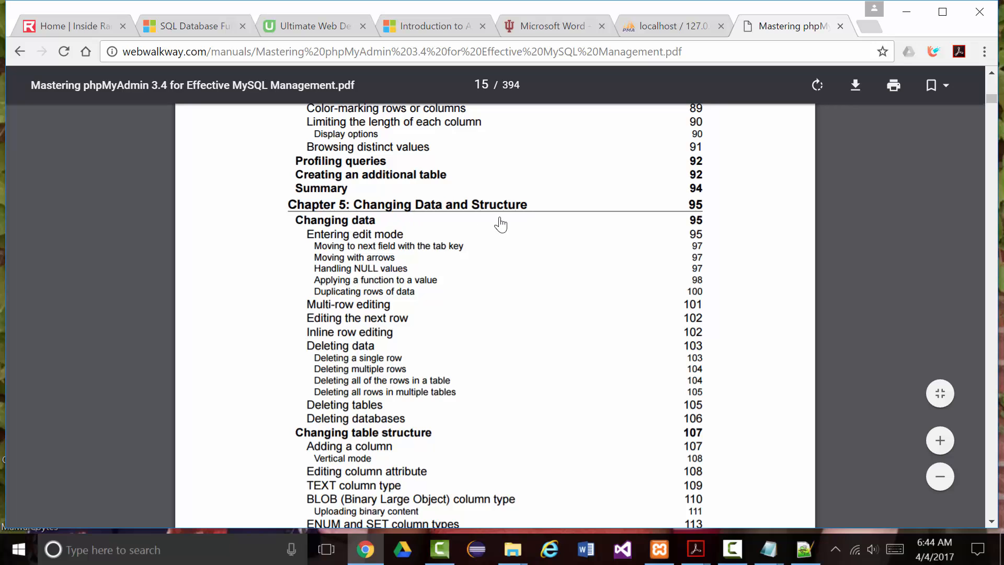
pyautogui.scroll(-11, 496, 225)
pyautogui.scroll(-4, 364, 233)
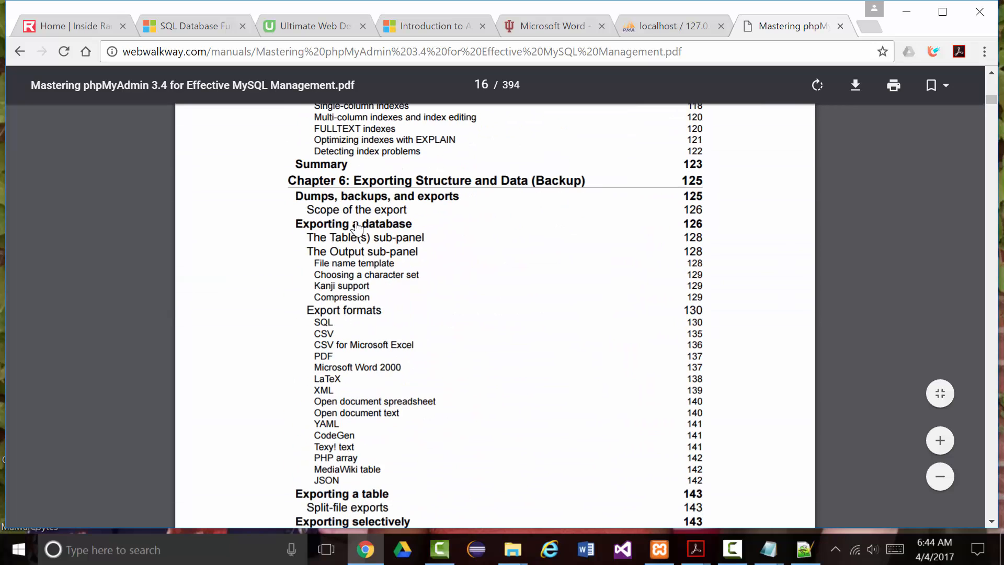
pyautogui.scroll(-15, 550, 192)
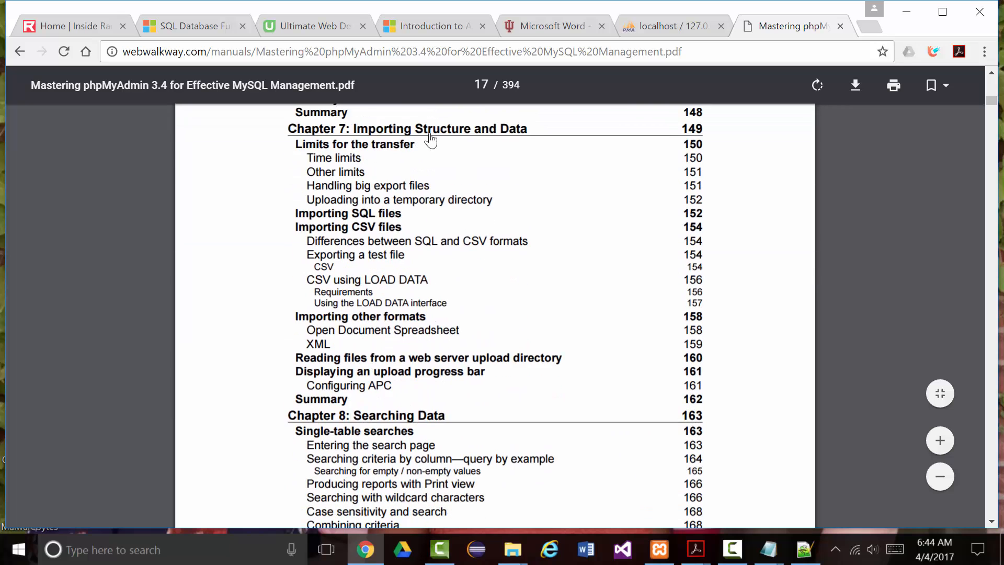
pyautogui.scroll(-4, 408, 214)
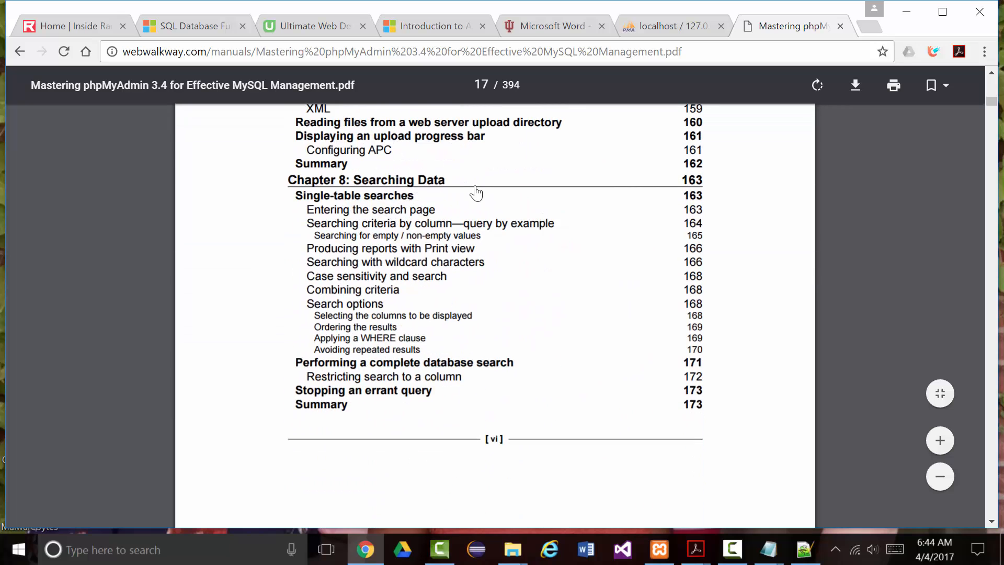
# Examine the table of contents for chapters 9 to 15, from table and database operations to documenting the system.
pyautogui.scroll(-14, 381, 206)
pyautogui.scroll(5, 359, 213)
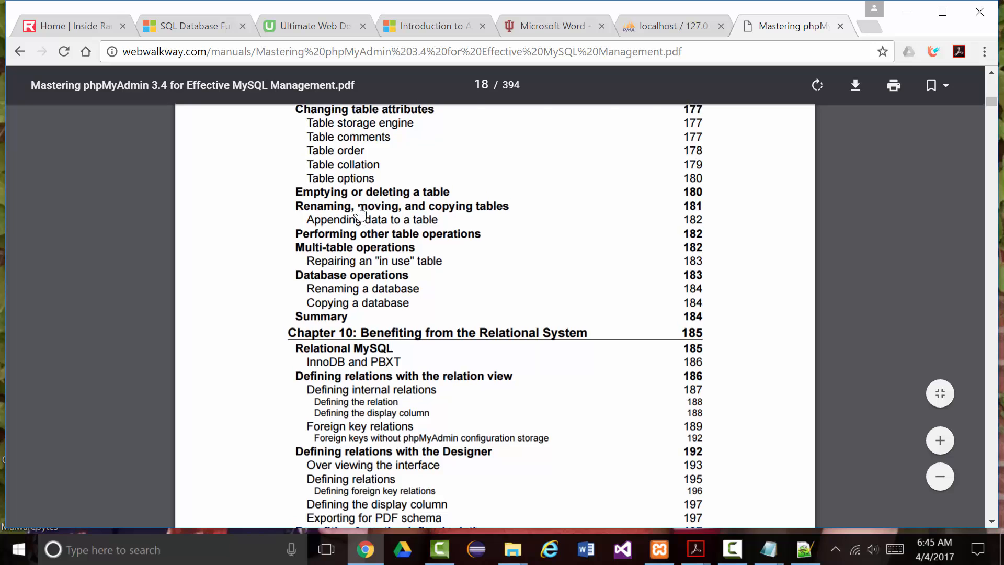
pyautogui.scroll(-2, 358, 212)
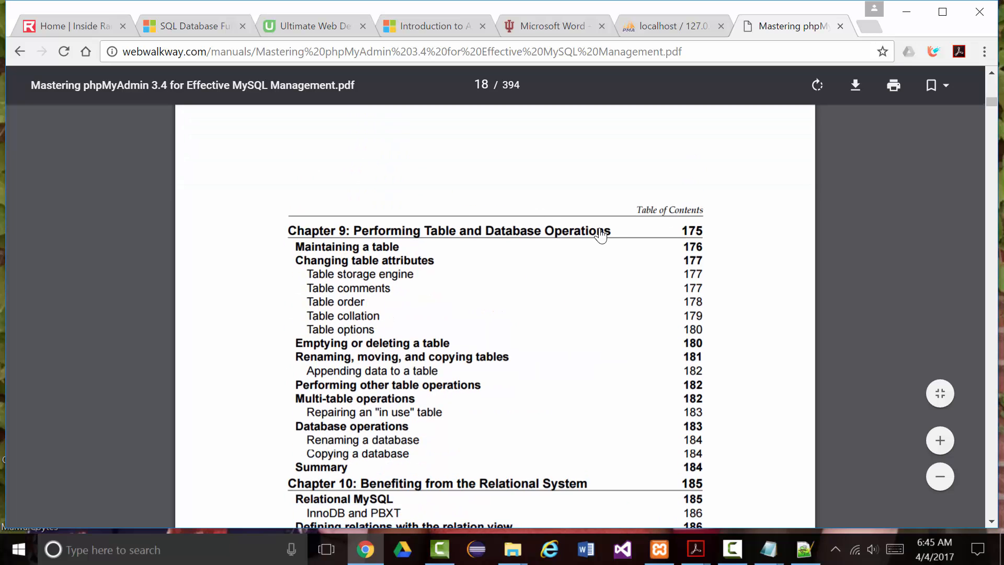
pyautogui.scroll(-5, 545, 238)
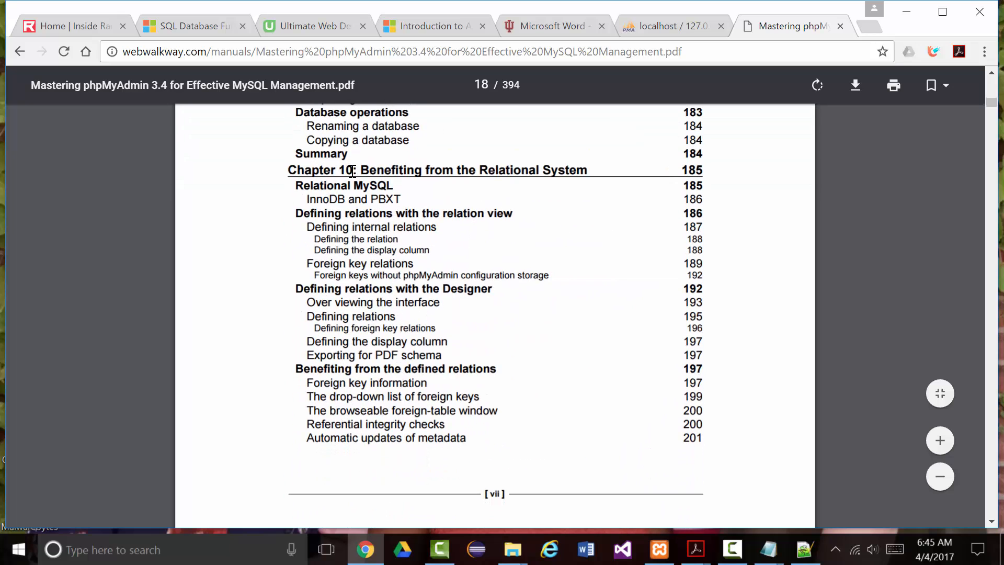
pyautogui.scroll(-8, 566, 191)
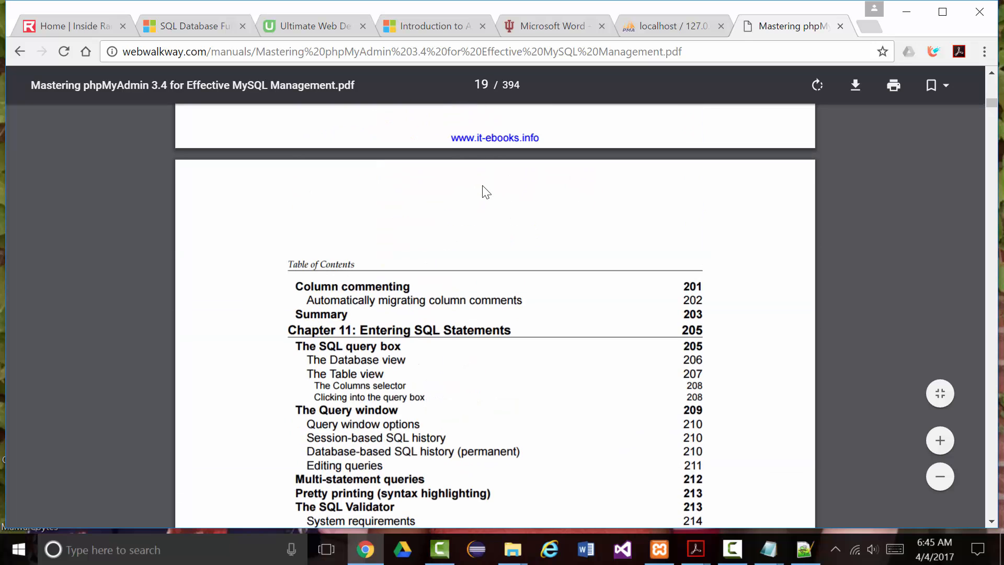
pyautogui.scroll(-3, 471, 194)
pyautogui.scroll(-1, 496, 183)
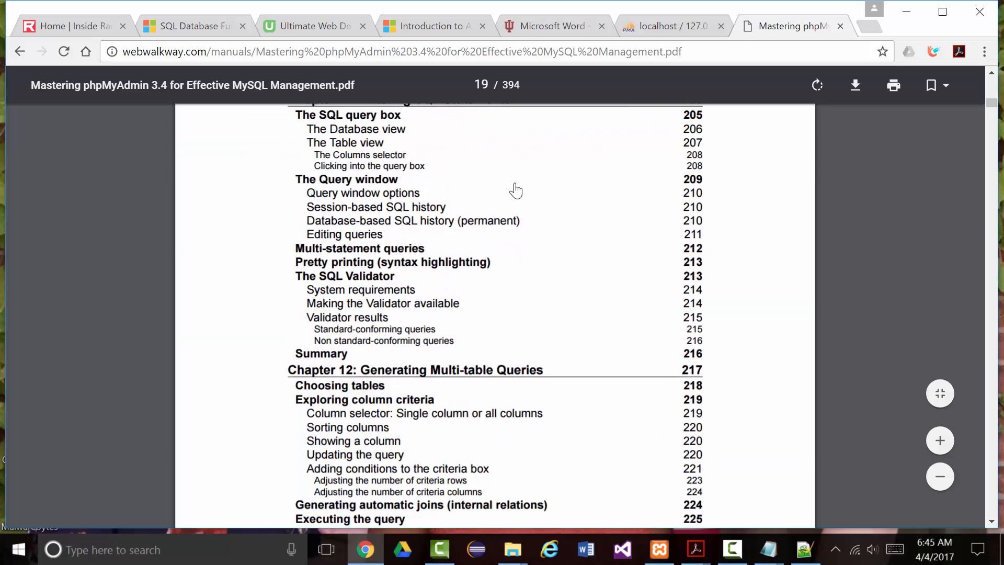
pyautogui.scroll(-5, 516, 191)
pyautogui.scroll(1, 420, 183)
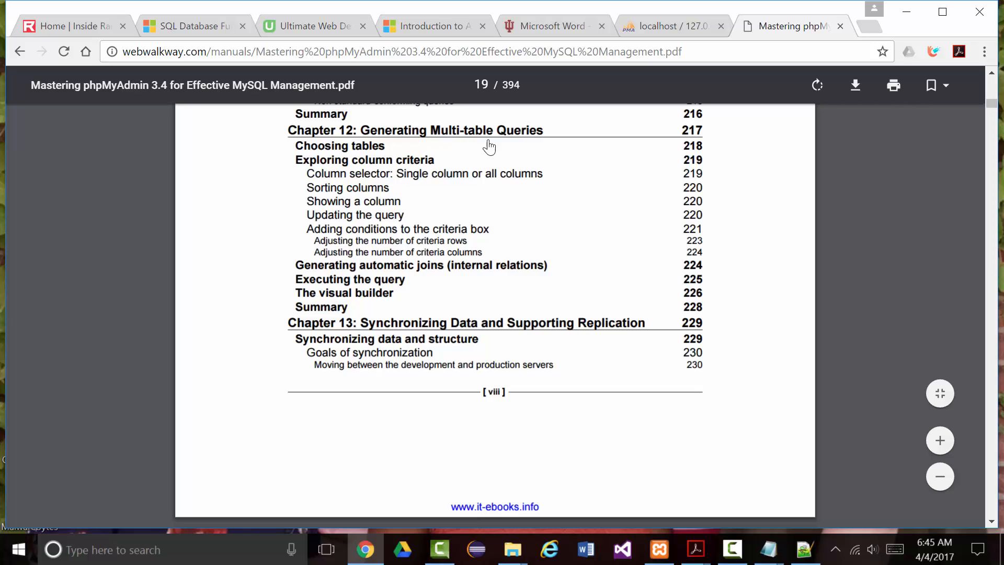
pyautogui.scroll(-1, 445, 211)
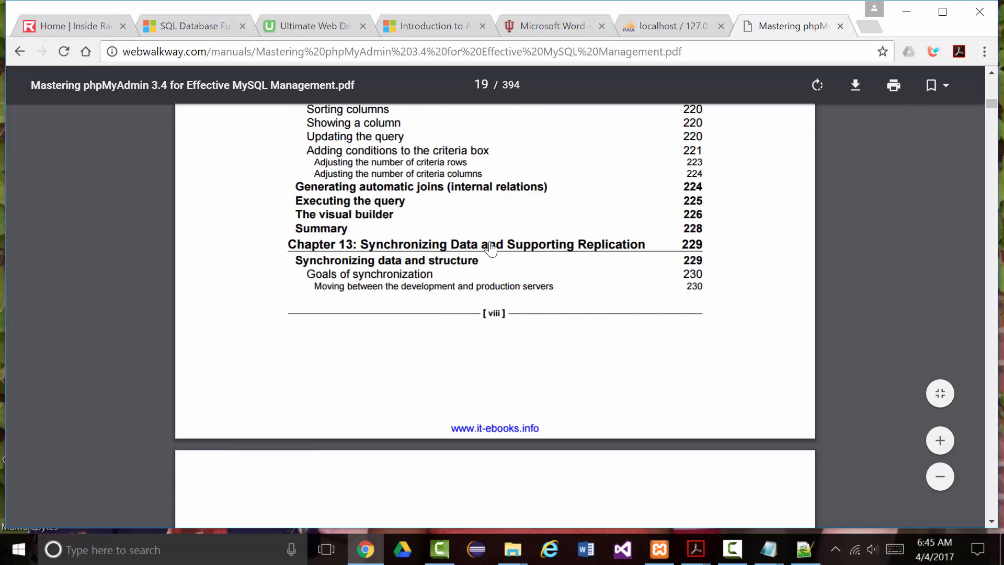
pyautogui.scroll(-1, 560, 251)
pyautogui.scroll(-3, 560, 247)
pyautogui.scroll(-4, 490, 241)
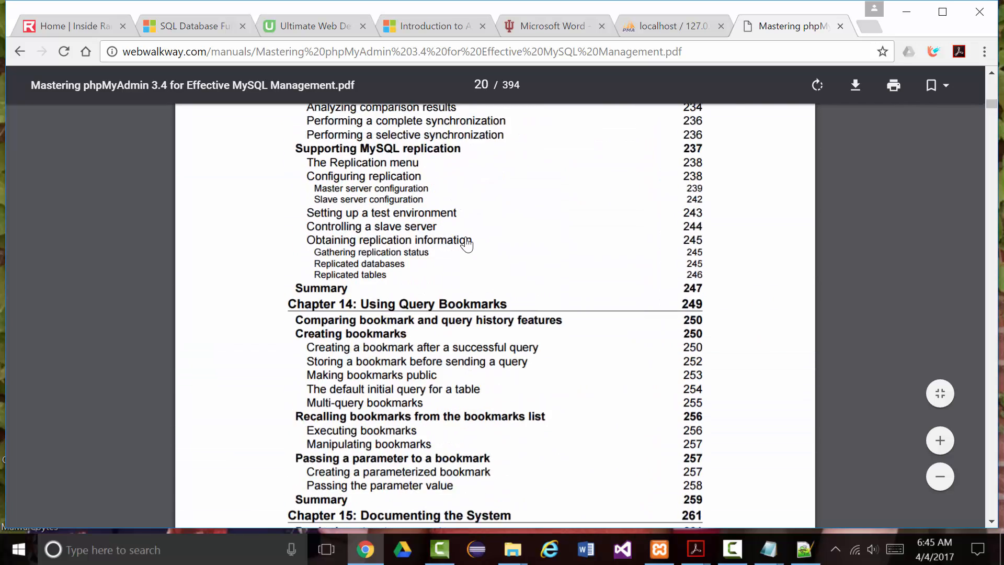
pyautogui.scroll(-1, 471, 229)
pyautogui.scroll(-2, 460, 230)
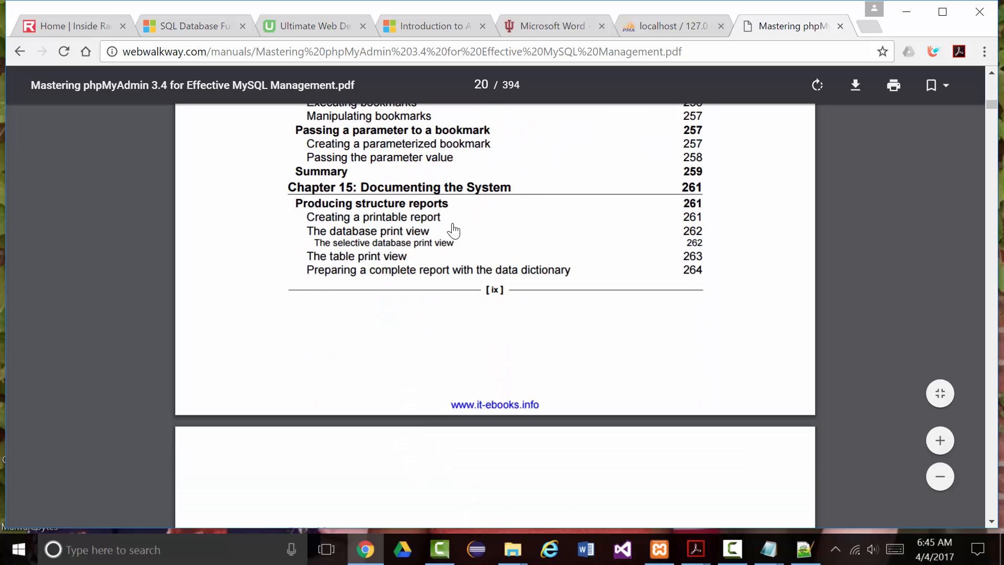
# Examine the table of contents from chapter 16 to the appendix and index, and return to the book's cover.
pyautogui.scroll(-7, 428, 198)
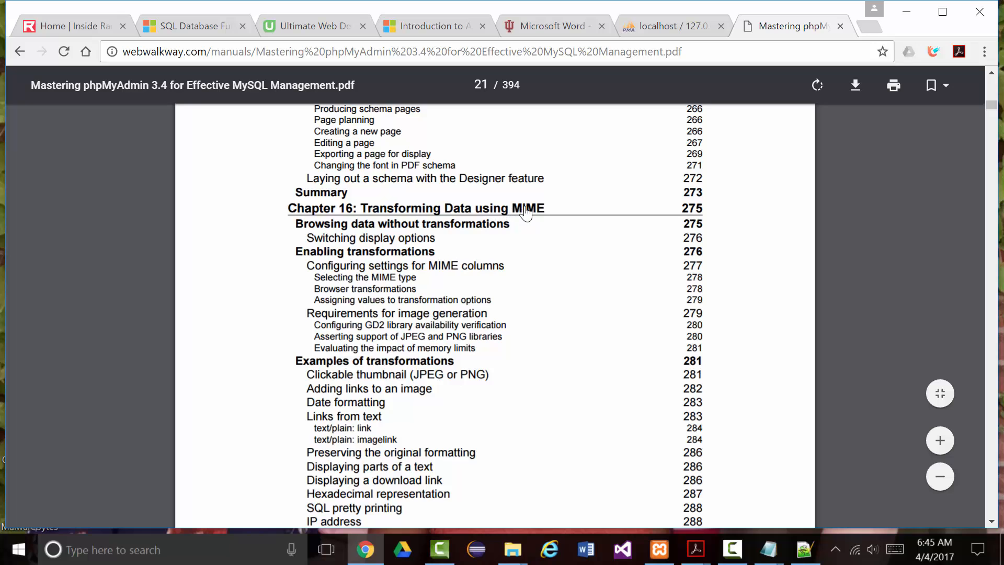
pyautogui.scroll(-6, 533, 212)
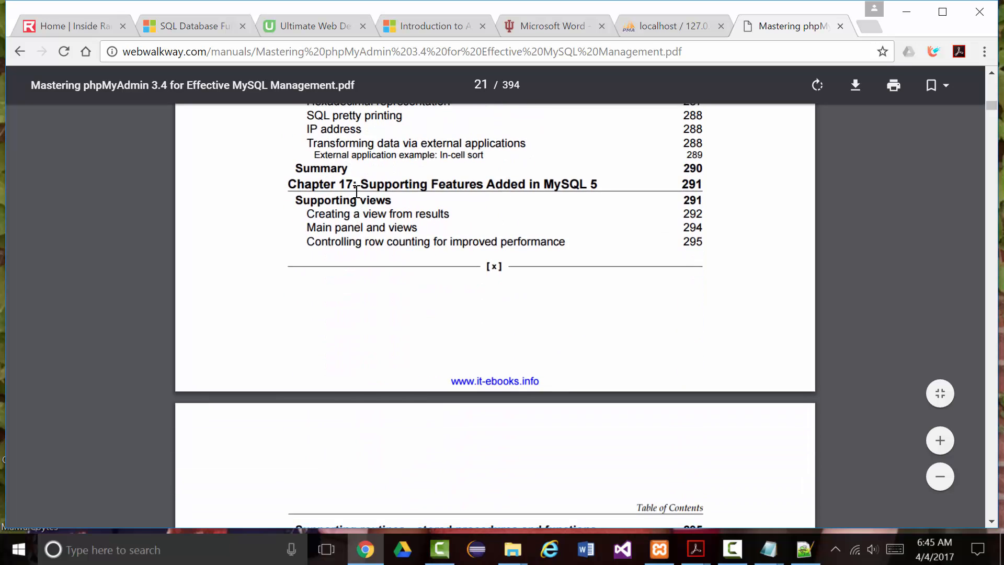
pyautogui.scroll(-6, 505, 198)
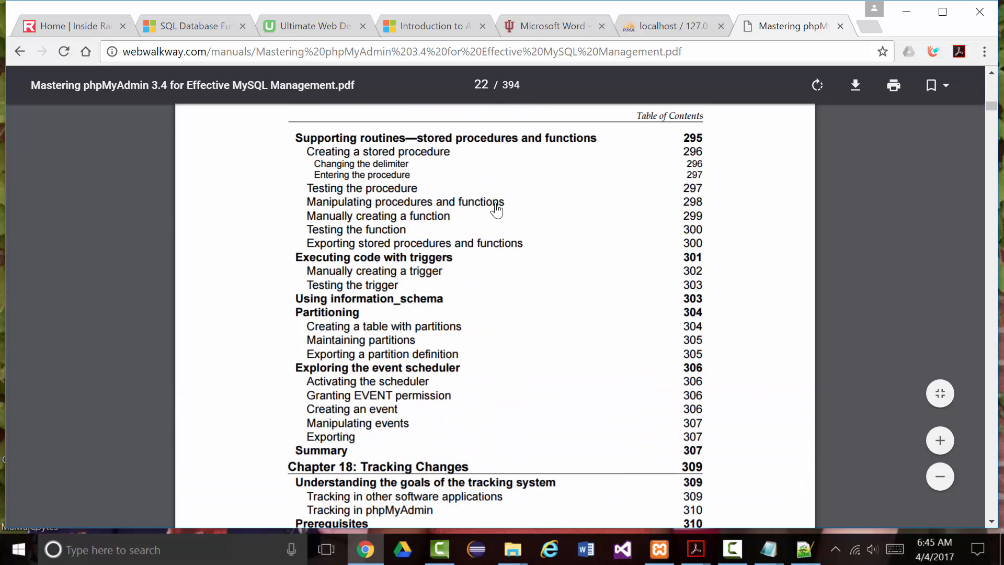
pyautogui.scroll(-10, 410, 220)
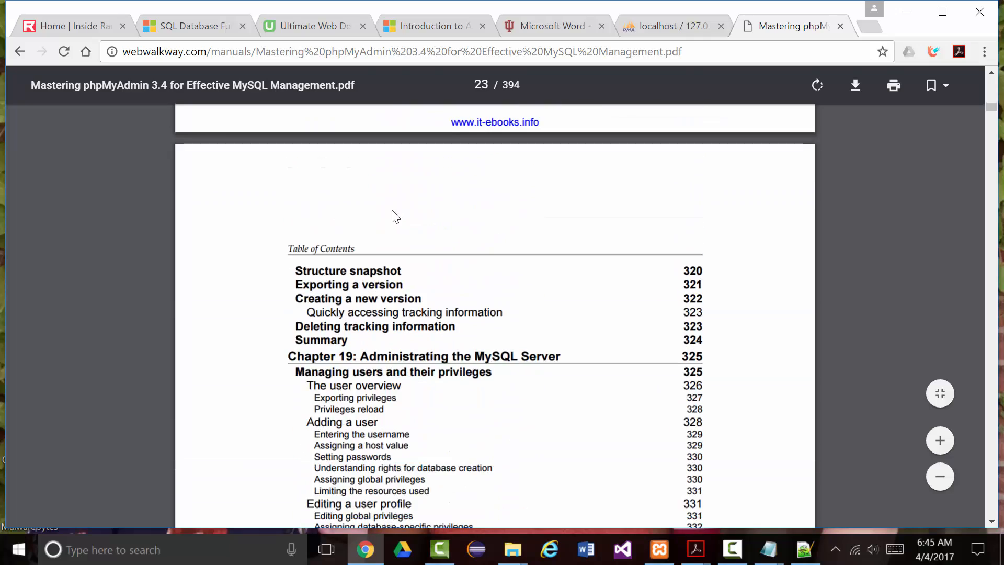
pyautogui.scroll(-7, 395, 216)
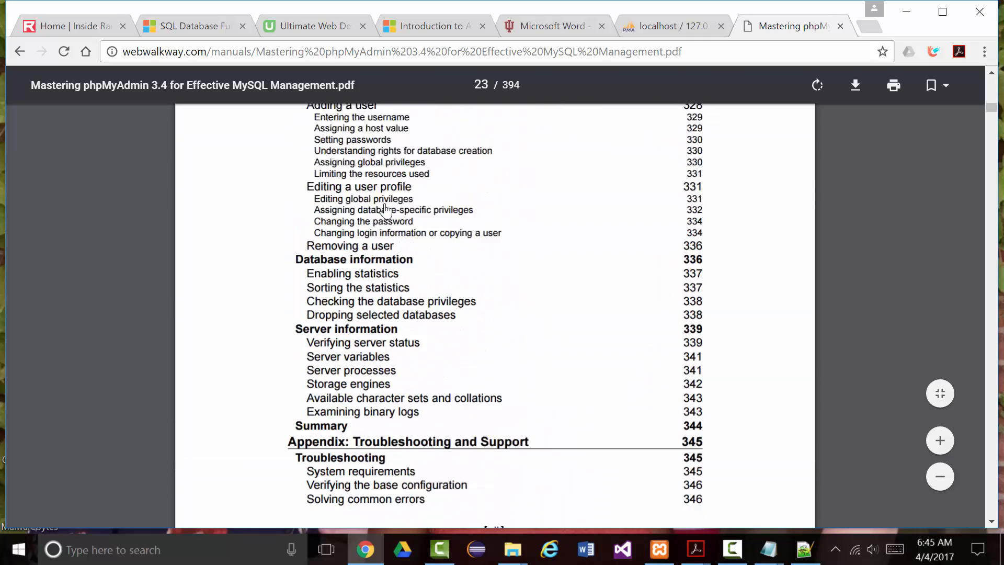
pyautogui.scroll(4, 397, 208)
pyautogui.scroll(-10, 411, 209)
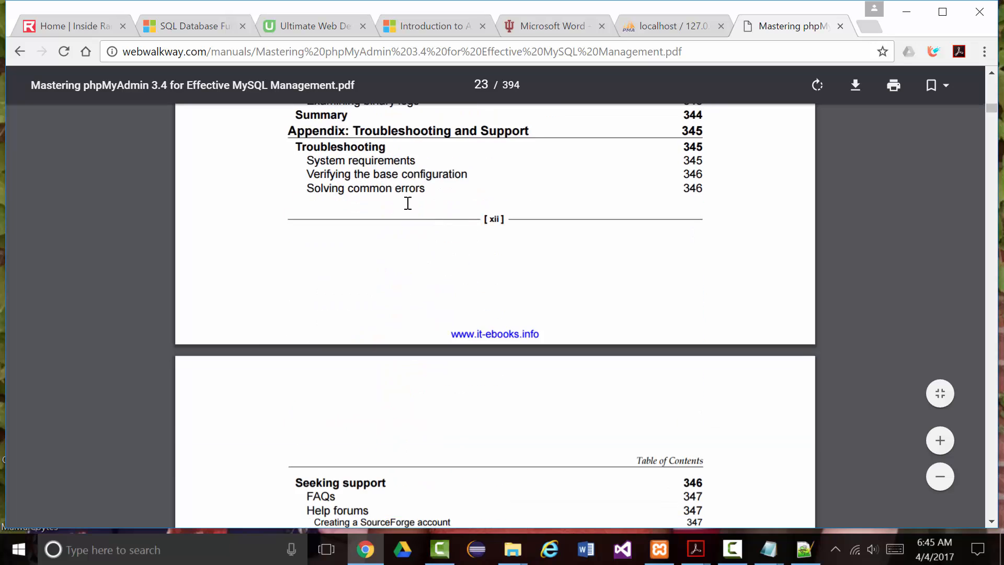
pyautogui.scroll(-3, 411, 215)
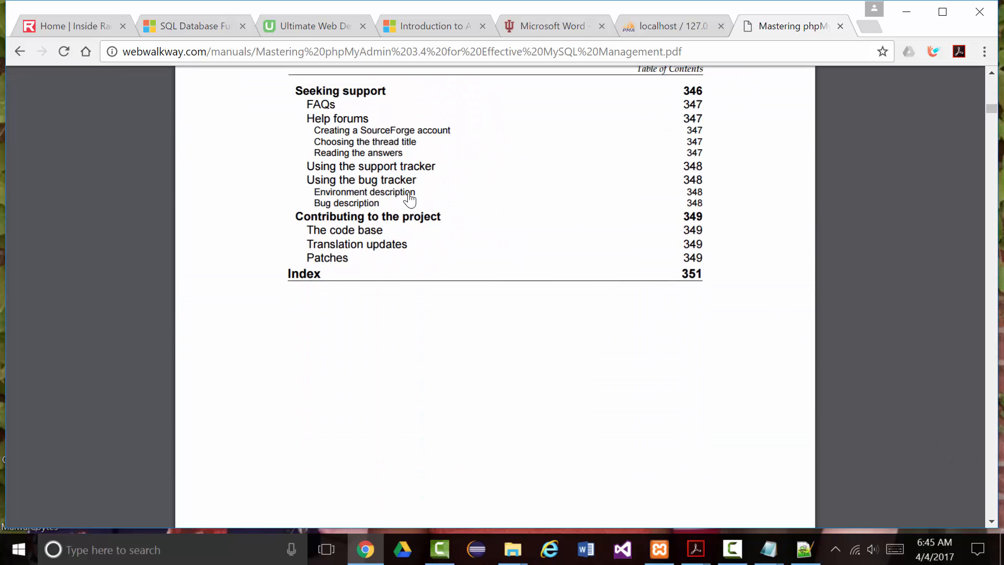
pyautogui.press('Home')
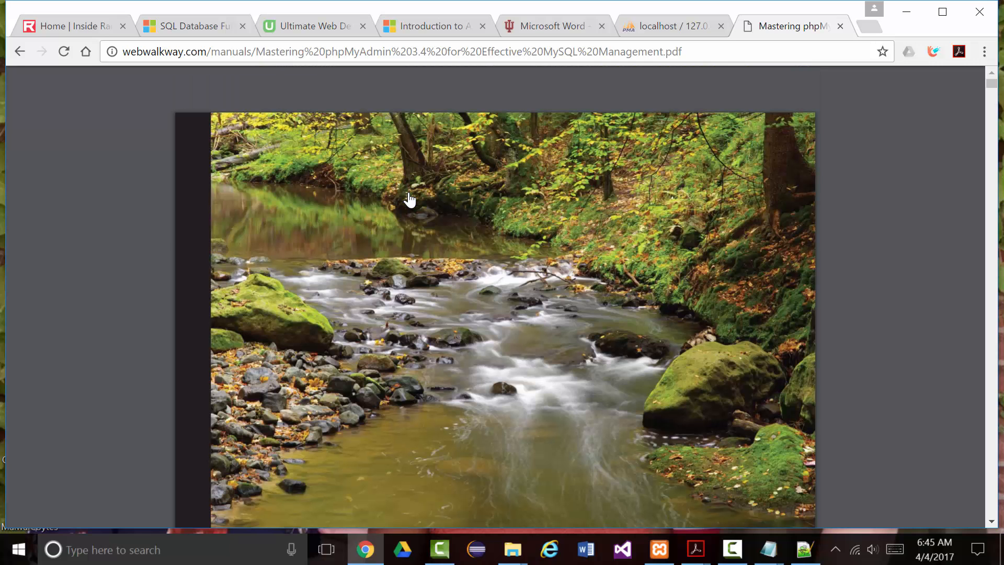